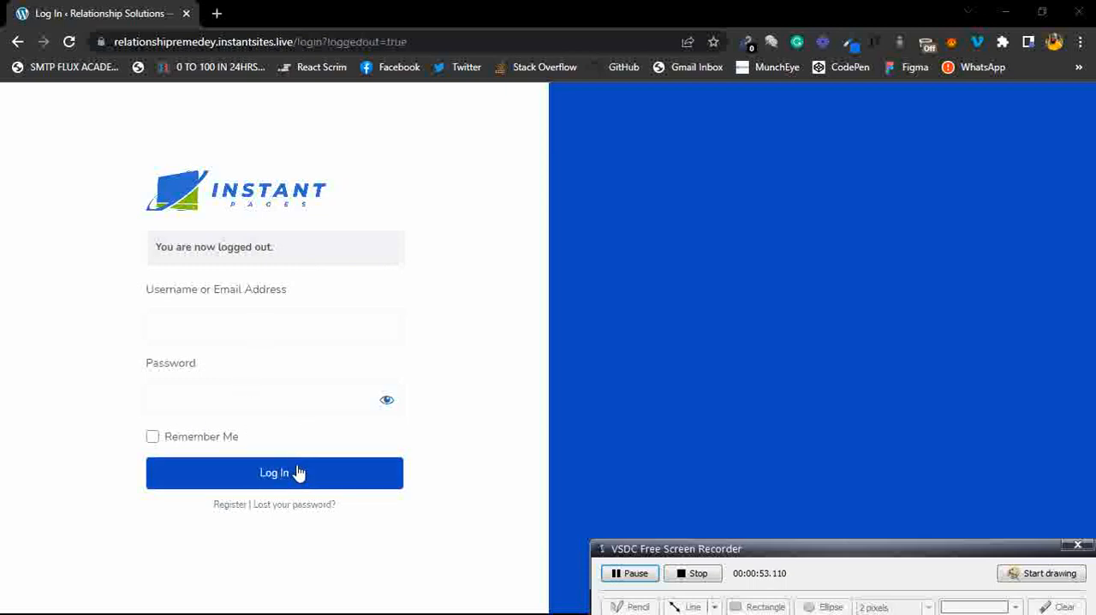
Open the Register link from the login page in a new tab and switch to the signup form.
{"action": "right_click", "coordinate": [233, 511]}
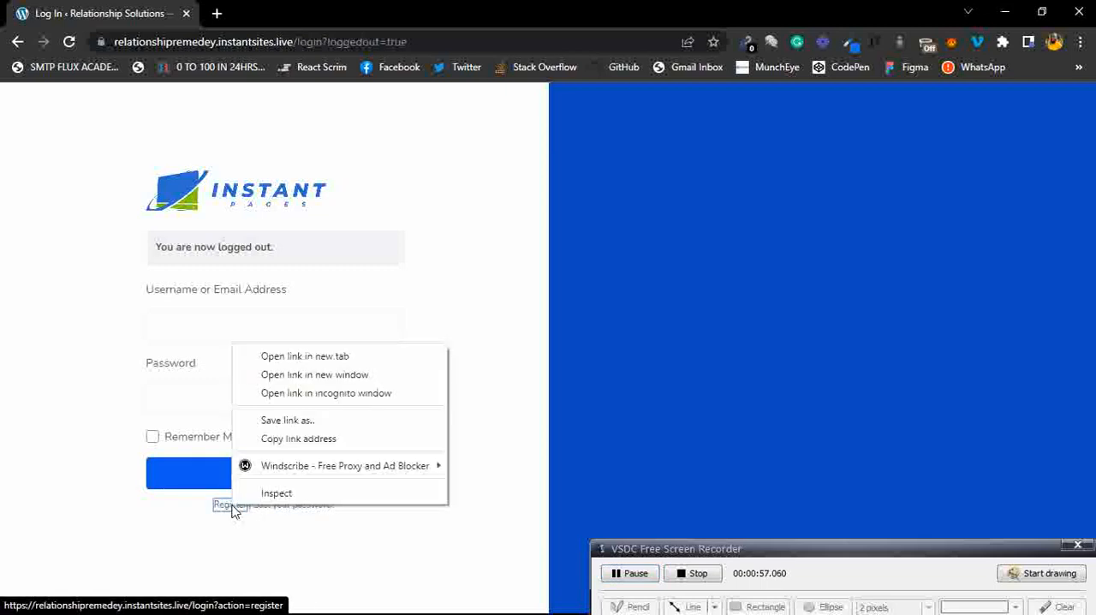
{"action": "left_click", "coordinate": [305, 356]}
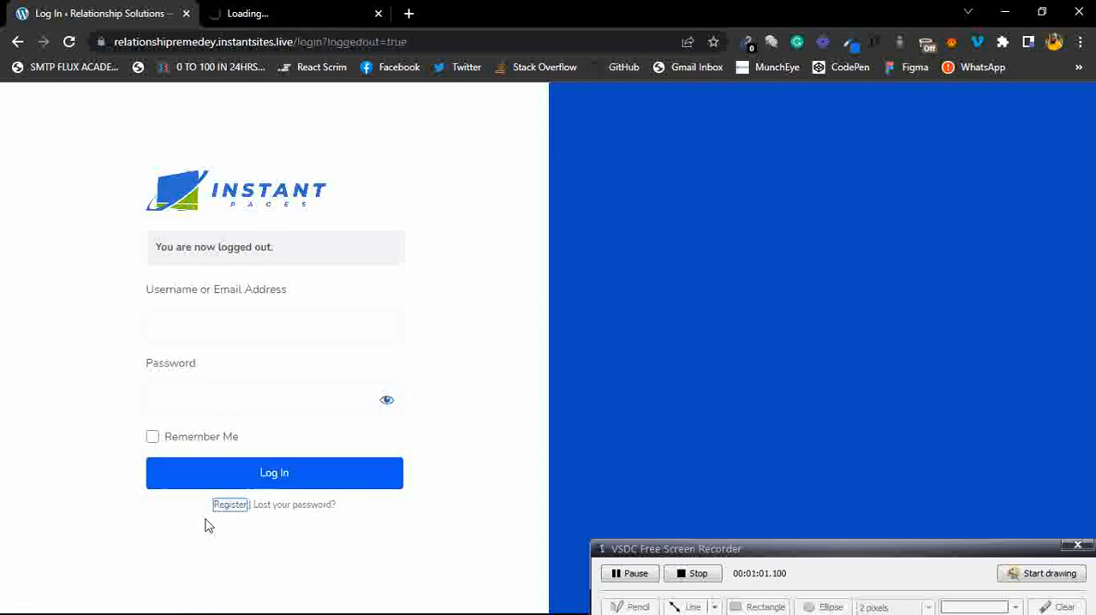
{"action": "left_click", "coordinate": [278, 10]}
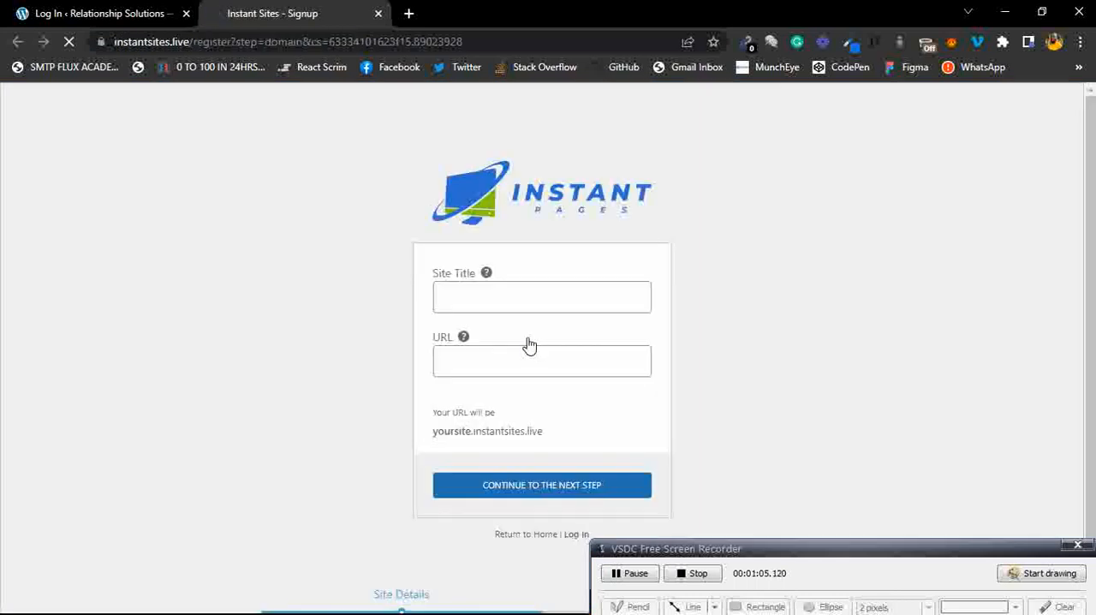
{"action": "left_click", "coordinate": [723, 227]}
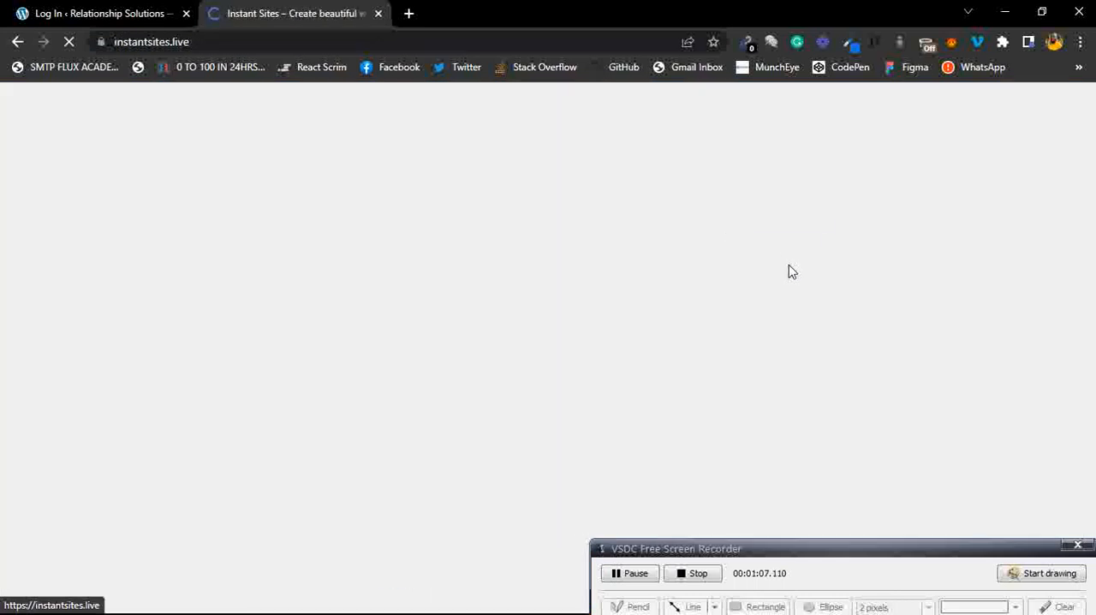
{"action": "left_click", "coordinate": [15, 45]}
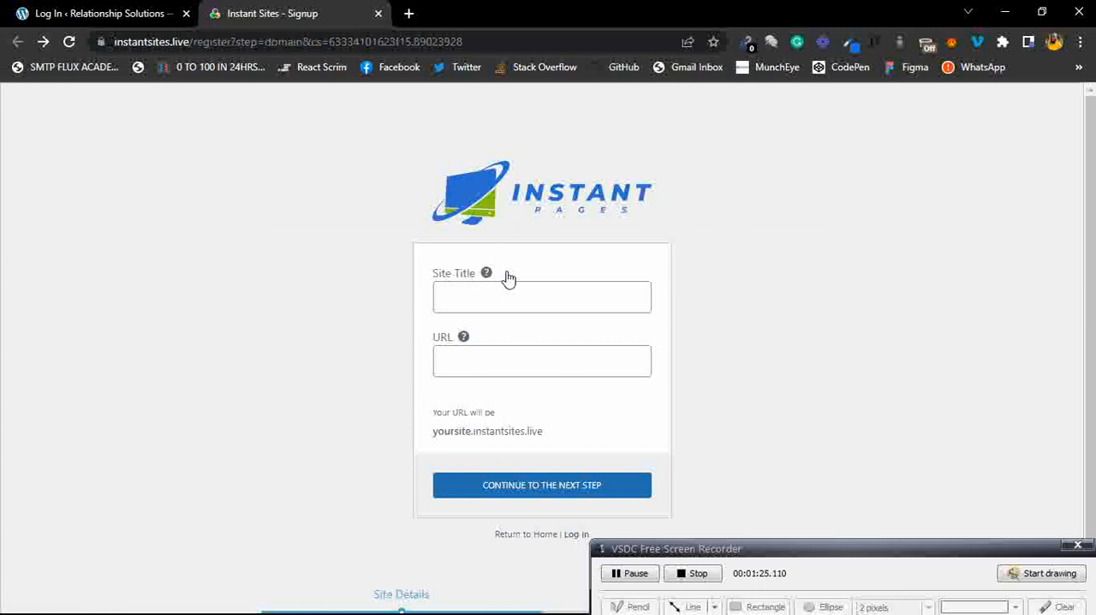
Enter "Frank Wood Working" as the site title.
{"action": "mouse_move", "coordinate": [488, 274]}
{"action": "left_click", "coordinate": [531, 291]}
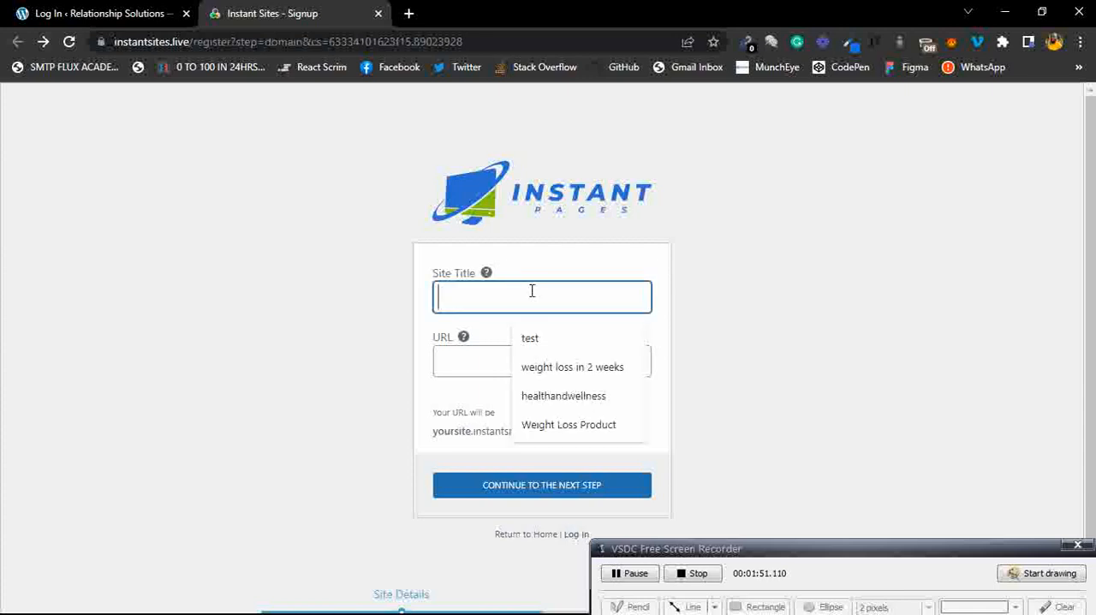
{"action": "type", "text": "Fr"}
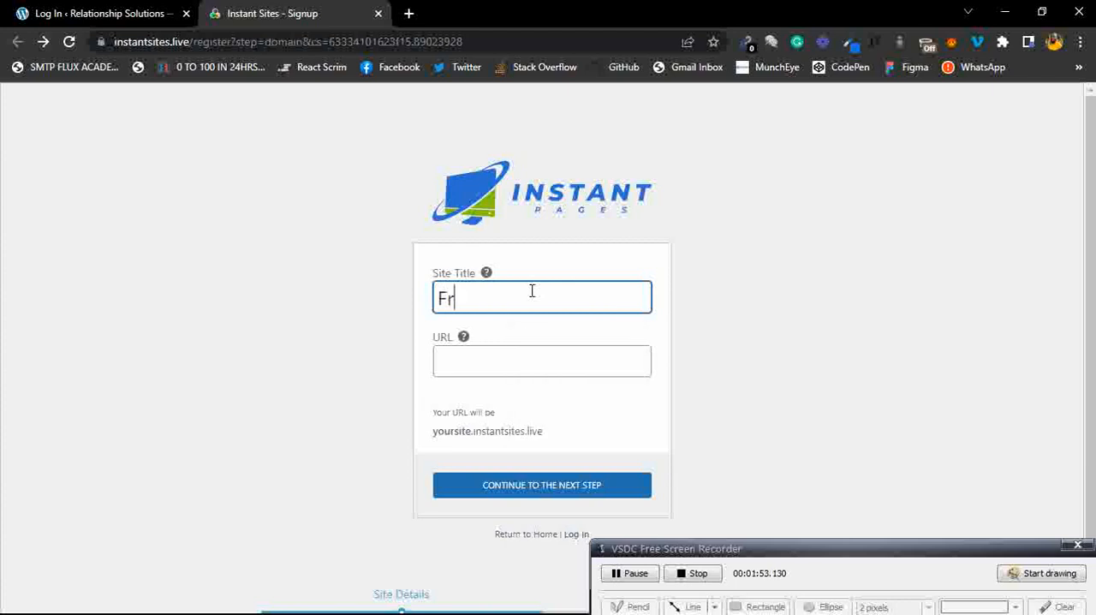
{"action": "type", "text": "ank Woo"}
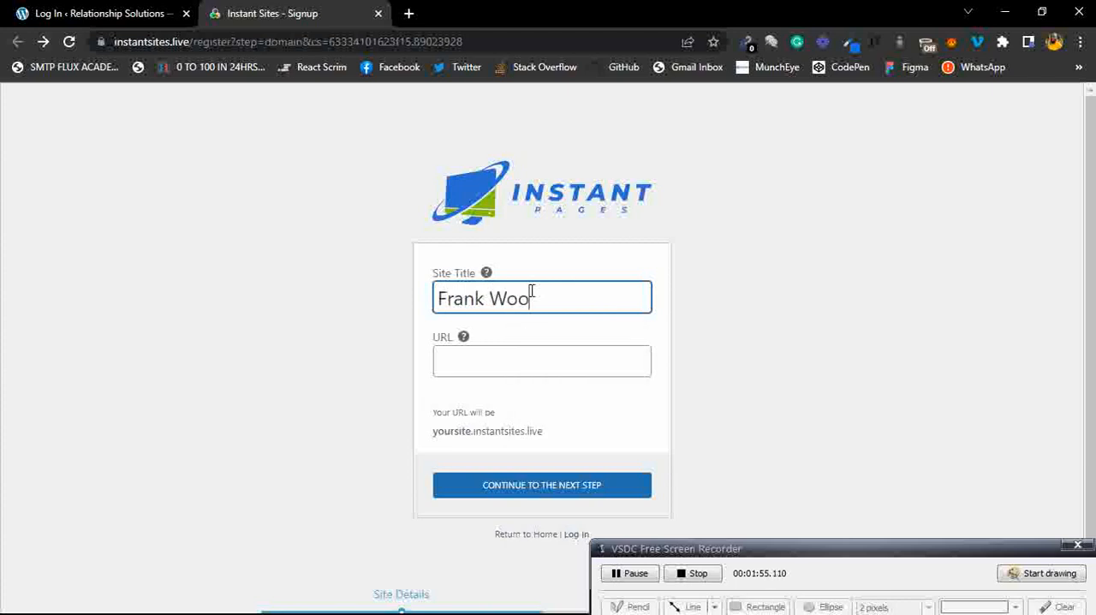
{"action": "type", "text": "d Working"}
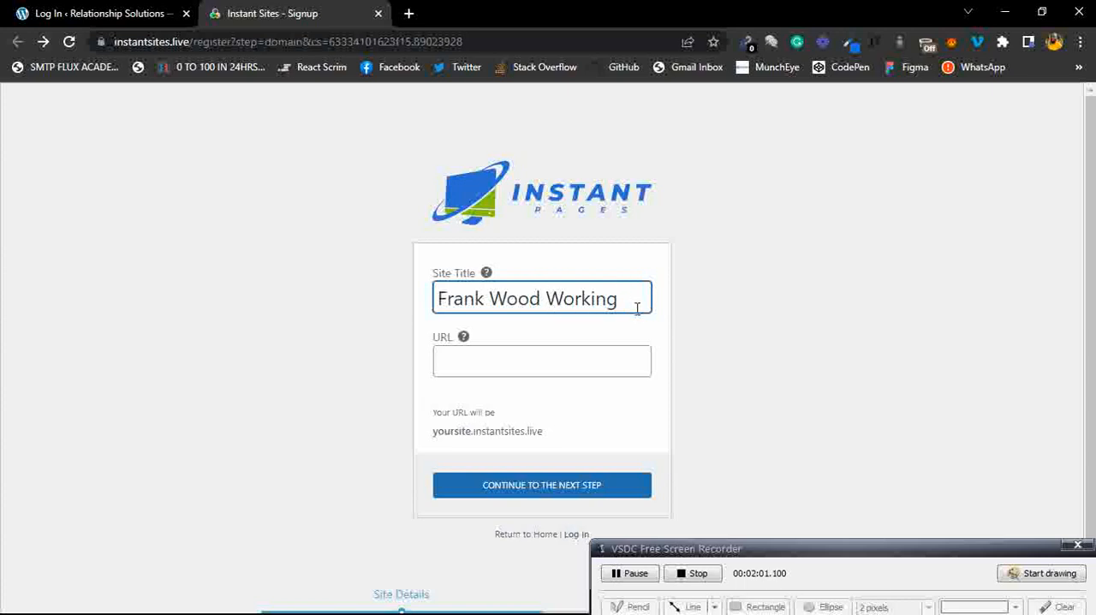
{"action": "left_click", "coordinate": [664, 323]}
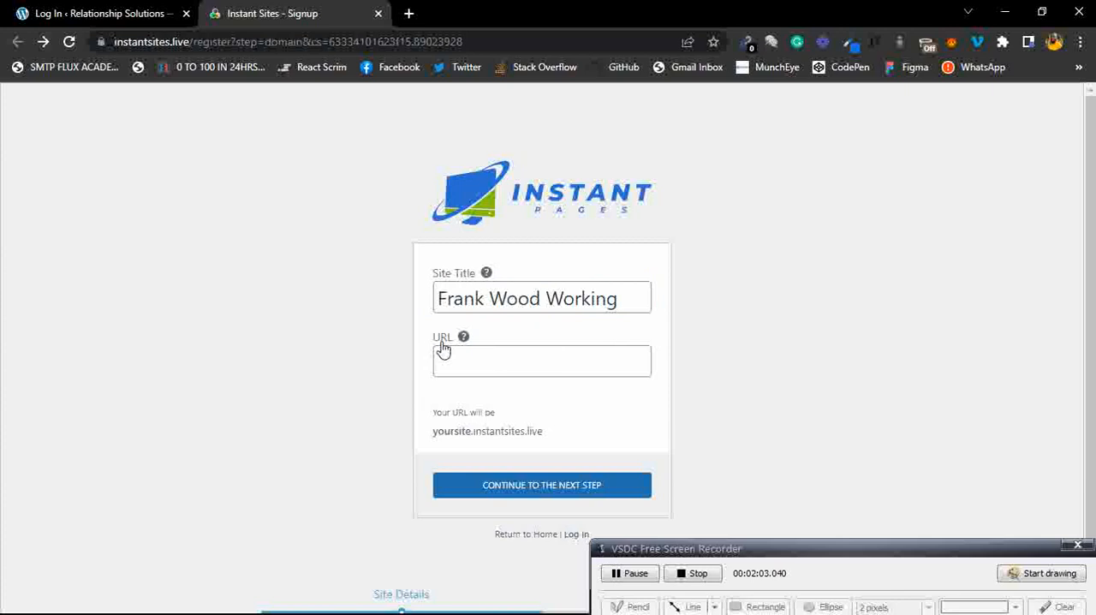
{"action": "left_click", "coordinate": [499, 367]}
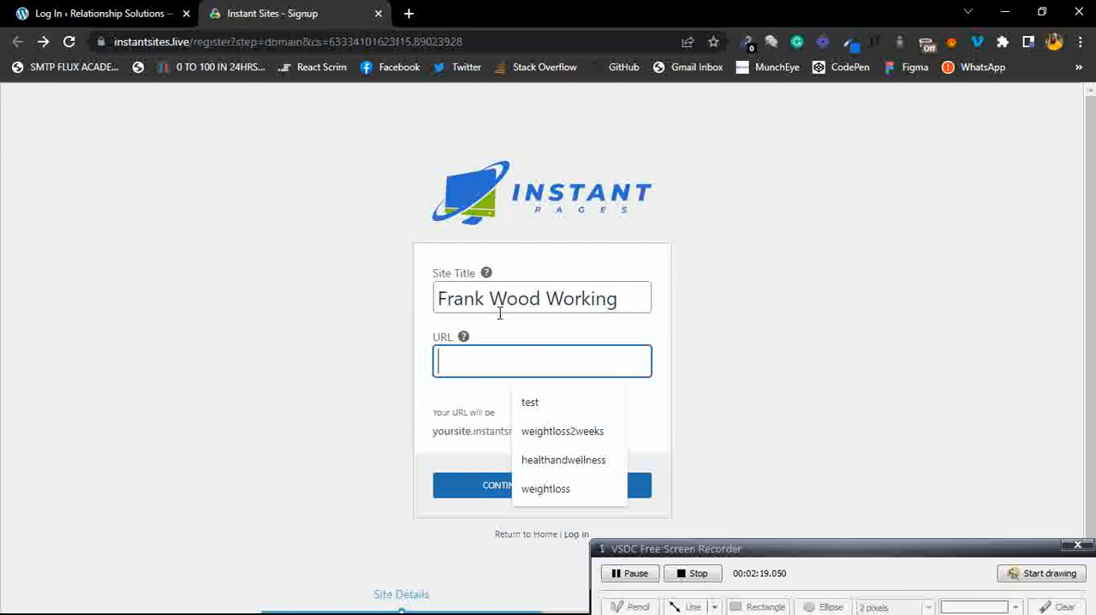
{"action": "left_click", "coordinate": [552, 328]}
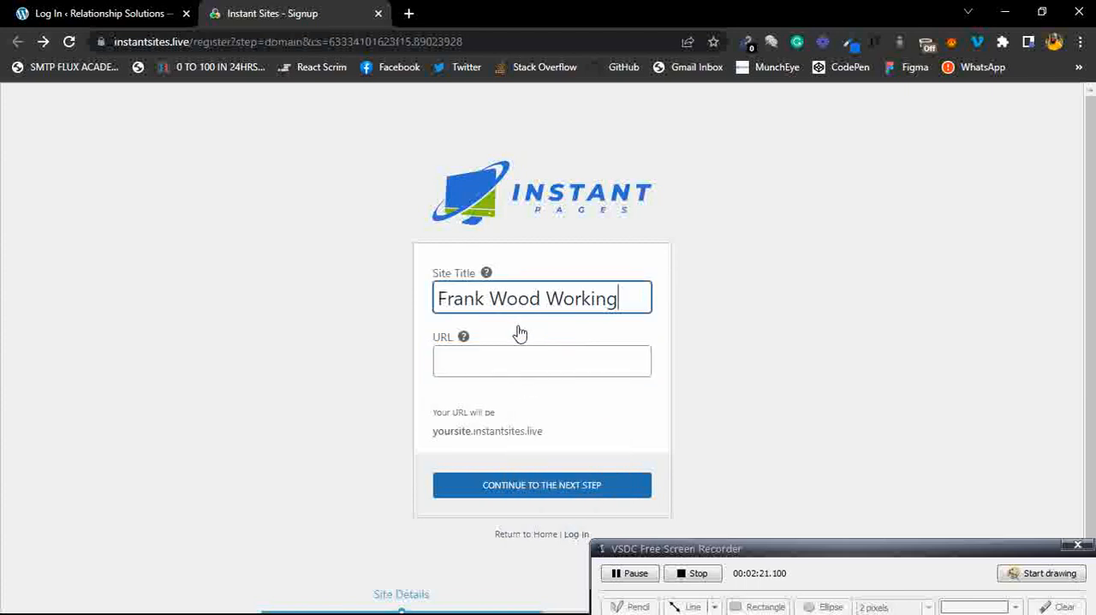
{"action": "left_click", "coordinate": [815, 337]}
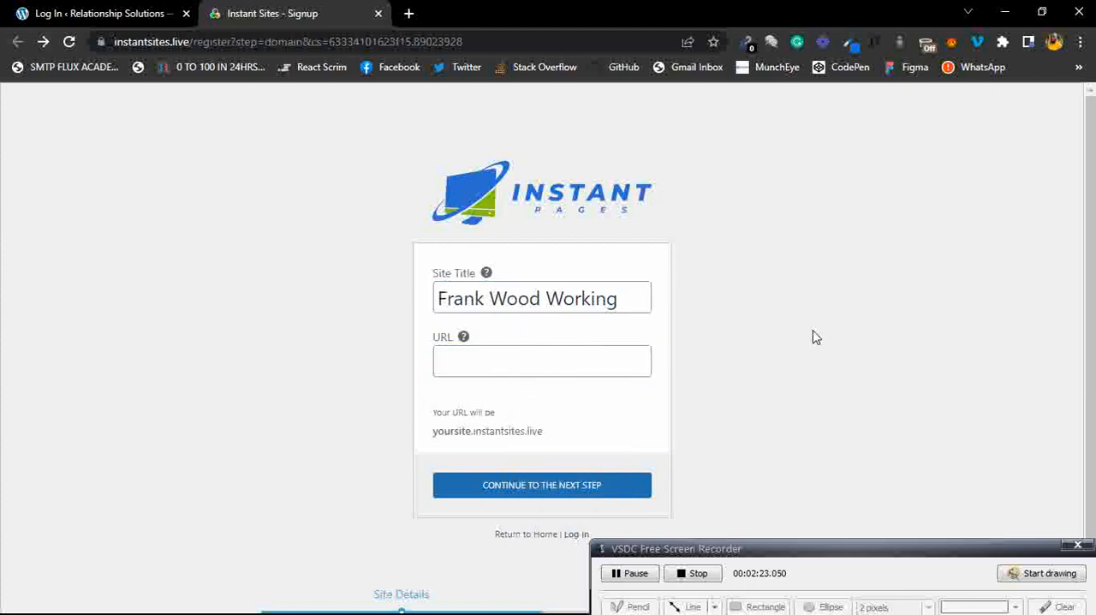
Enter "woodworkingremedy" as the site URL.
{"action": "left_click", "coordinate": [531, 368]}
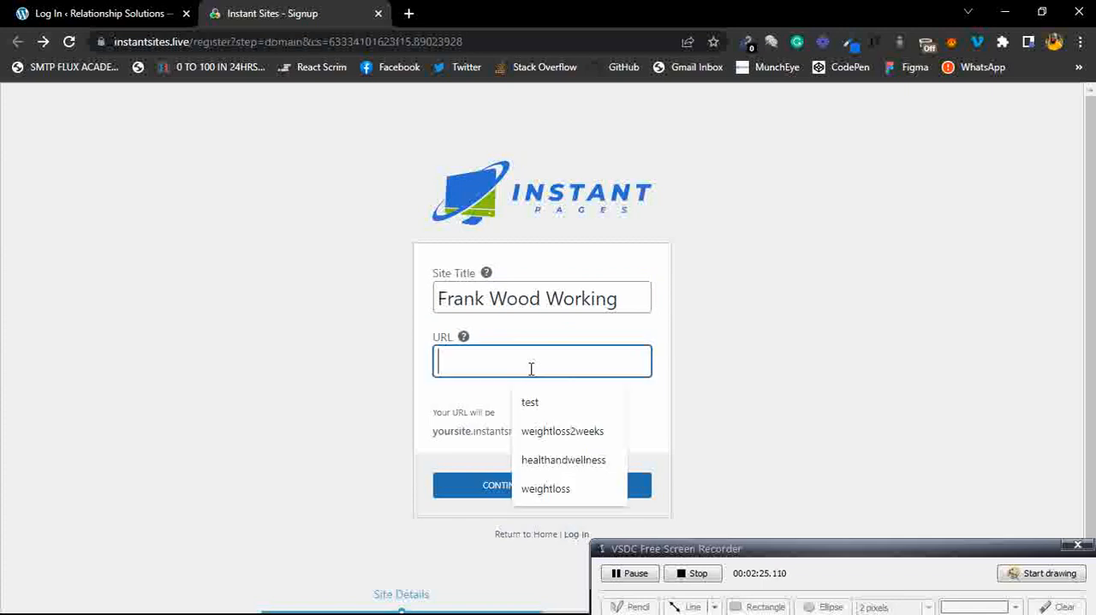
{"action": "type", "text": "woodworkingremede"}
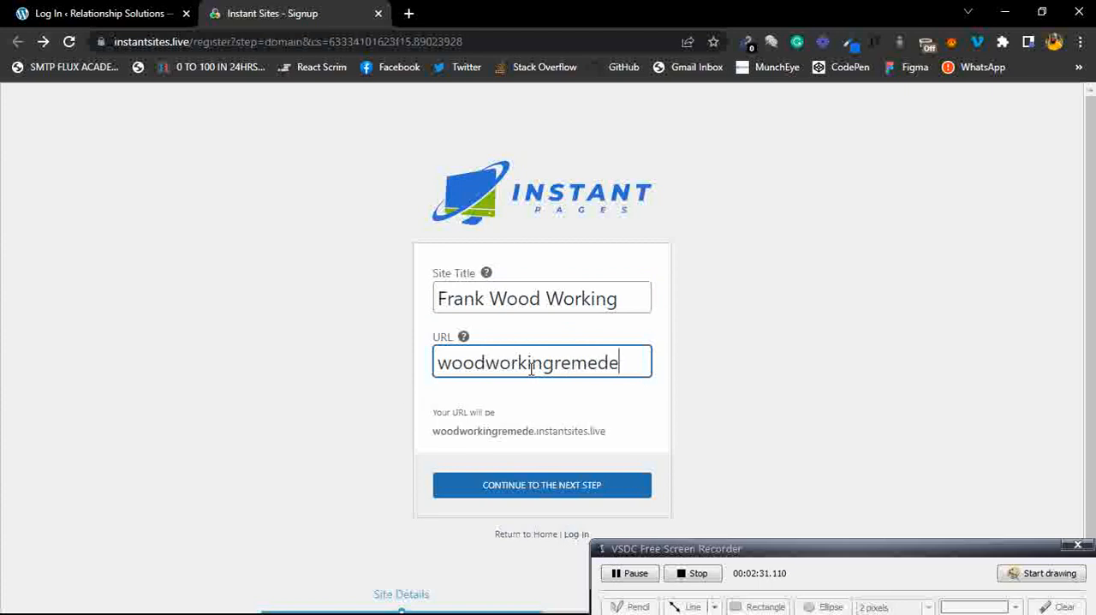
{"action": "key", "text": "BackSpace"}
{"action": "type", "text": "y"}
Continue to the account details step of the signup.
{"action": "left_click_drag", "start_coordinate": [611, 438], "coordinate": [433, 441]}
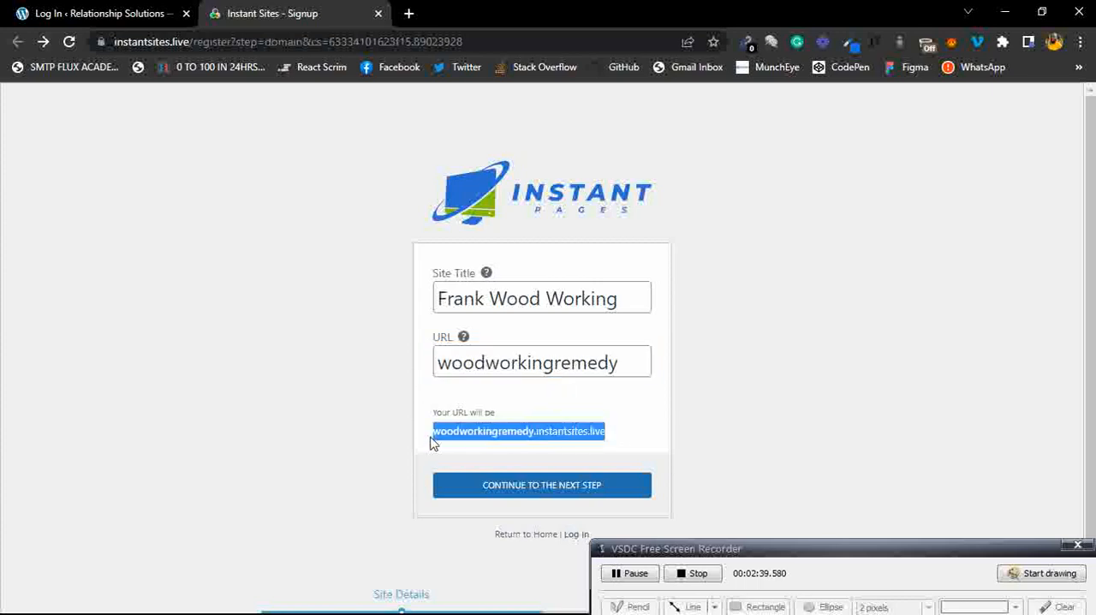
{"action": "left_click", "coordinate": [623, 423]}
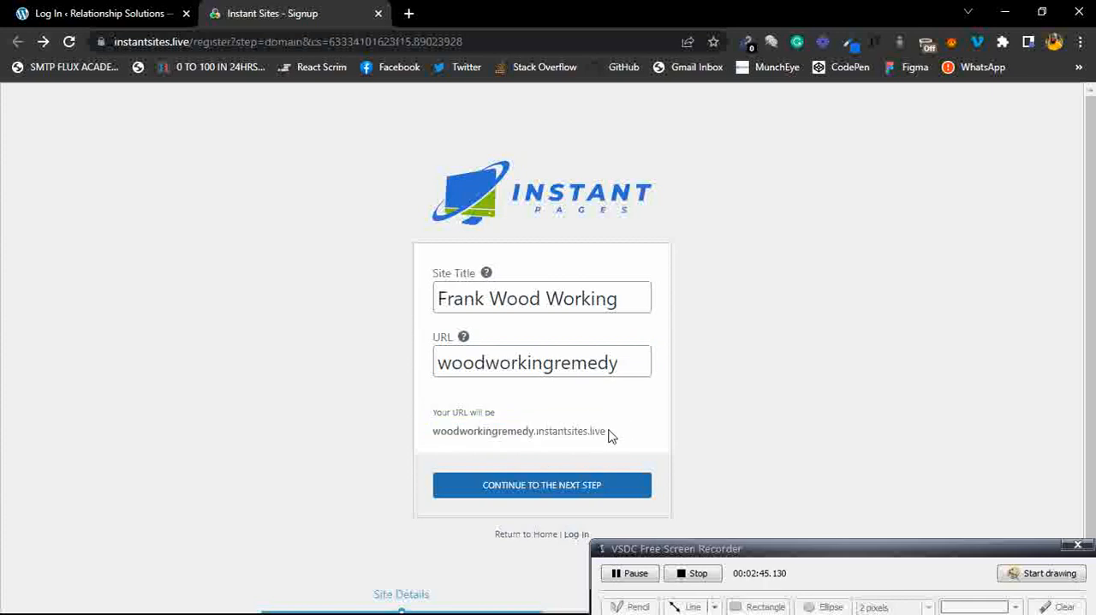
{"action": "left_click", "coordinate": [542, 486]}
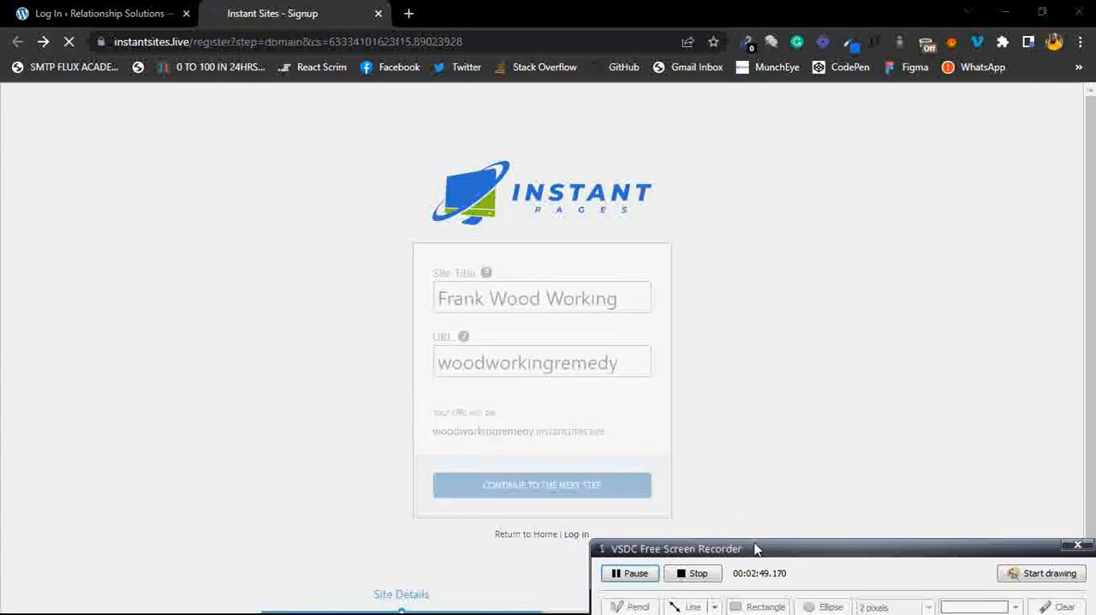
{"action": "left_click_drag", "start_coordinate": [778, 558], "coordinate": [782, 605]}
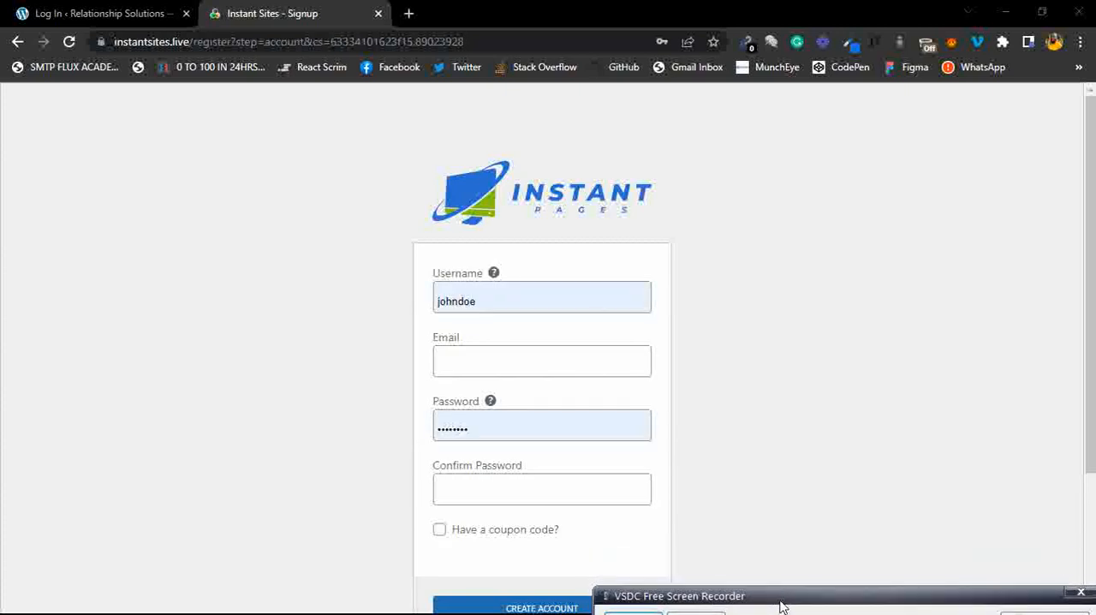
Enter a username and fill in the account e-mail address.
{"action": "left_click", "coordinate": [491, 299]}
{"action": "type", "text": "Frank"}
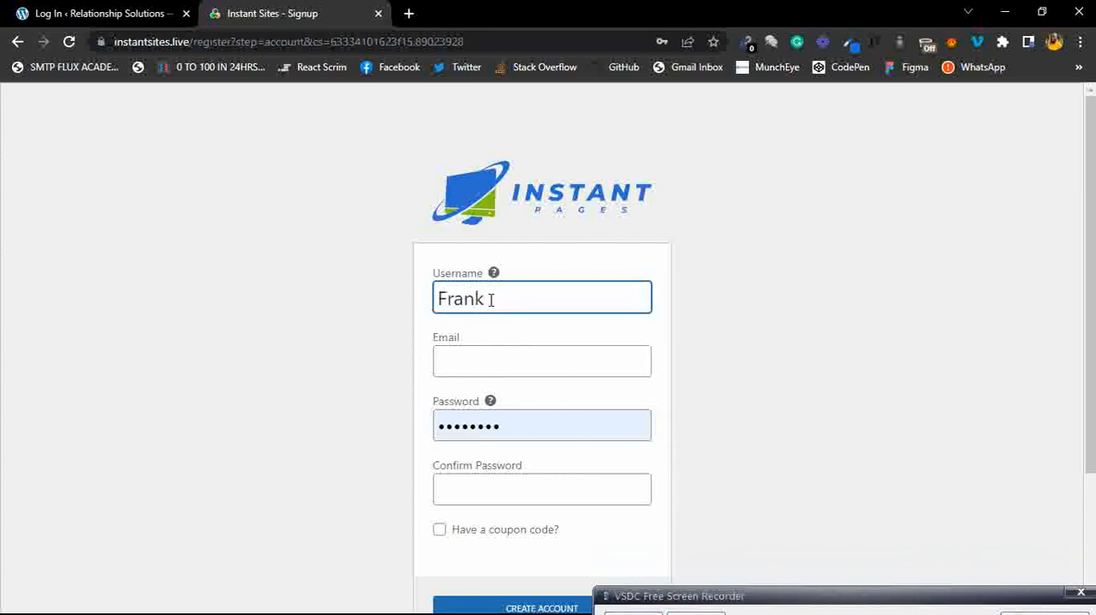
{"action": "left_click", "coordinate": [484, 366]}
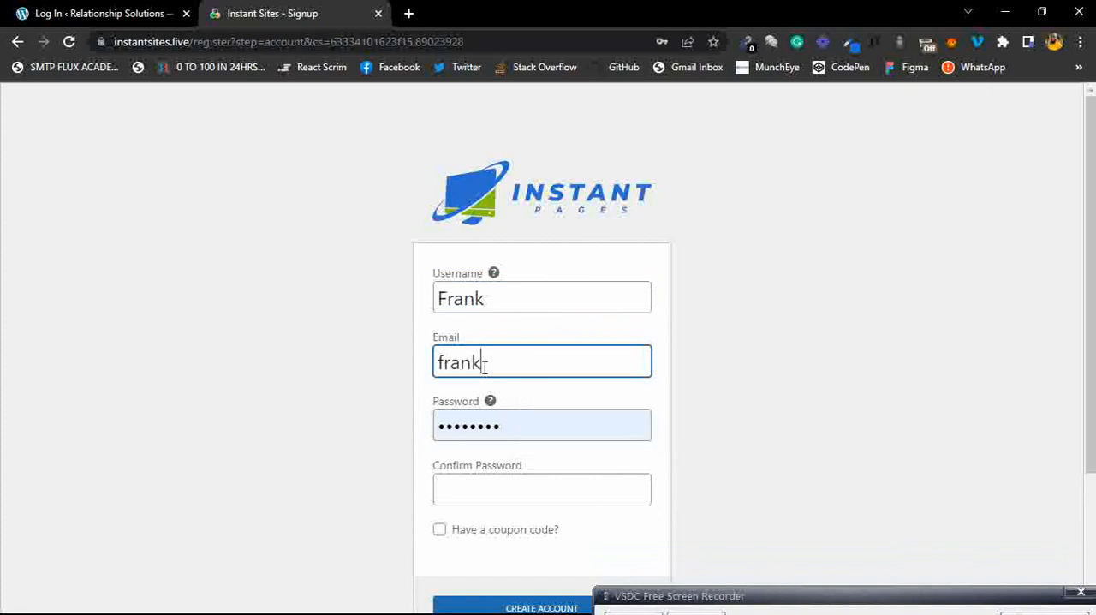
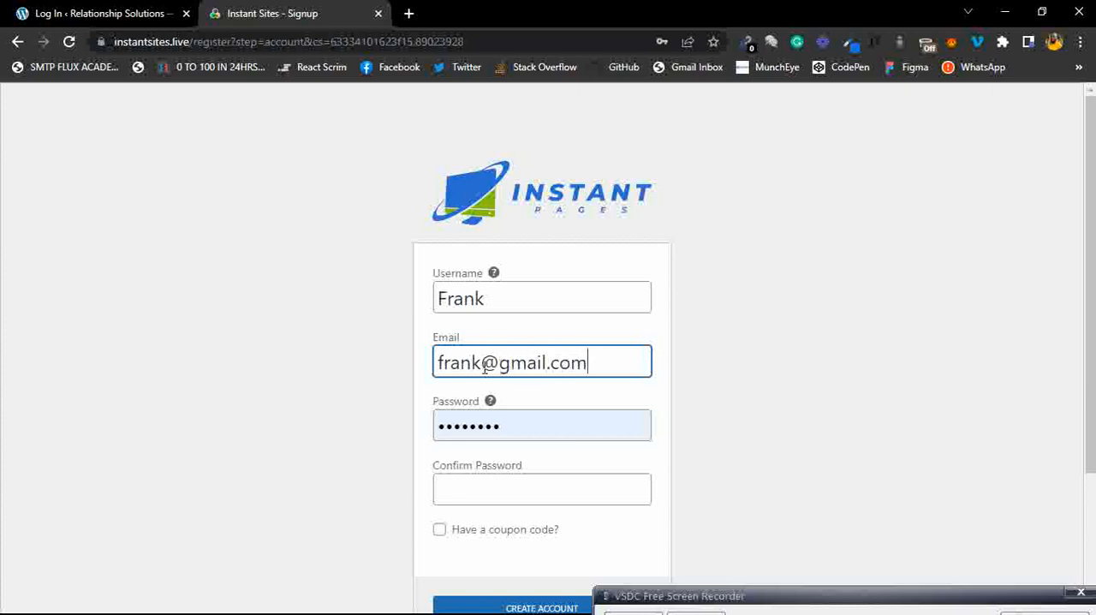
Enter the account password and confirm it.
{"action": "double_click", "coordinate": [473, 435]}
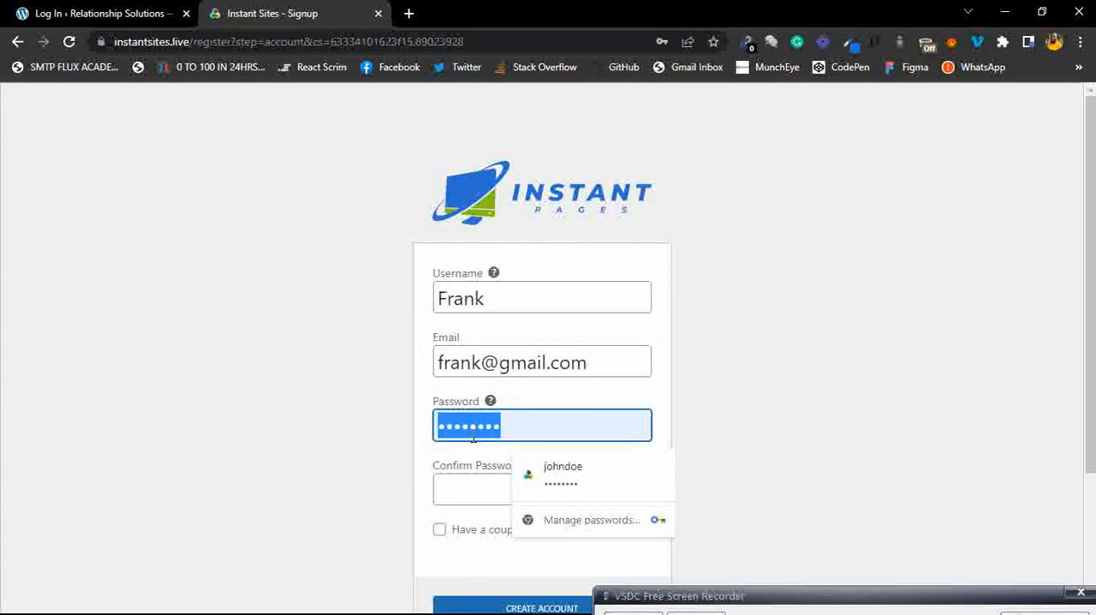
{"action": "type", "text": "password"}
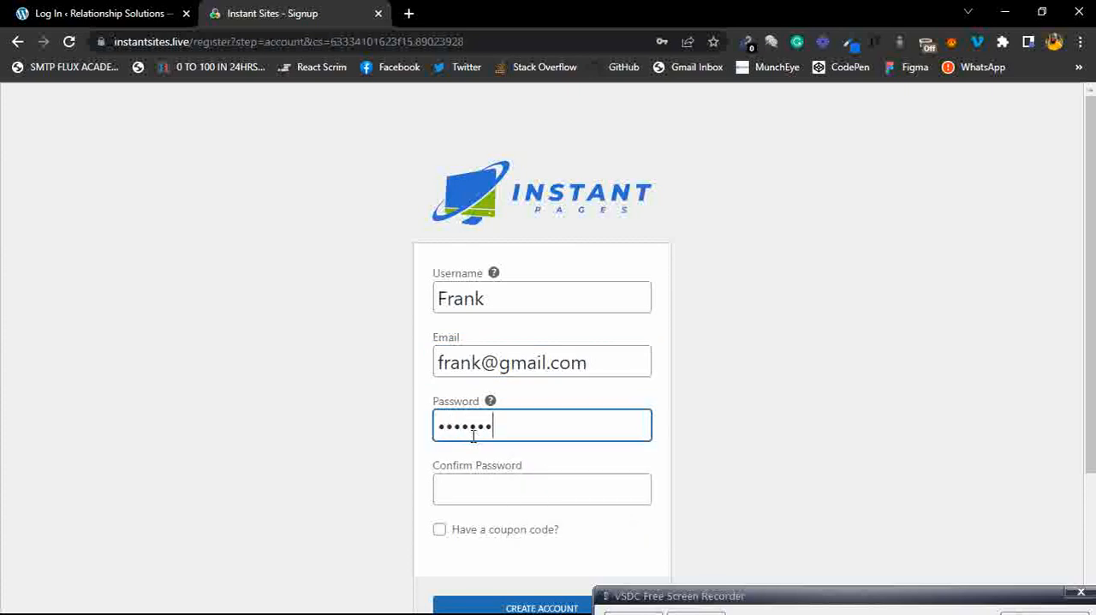
{"action": "left_click", "coordinate": [475, 481]}
{"action": "type", "text": "pass"}
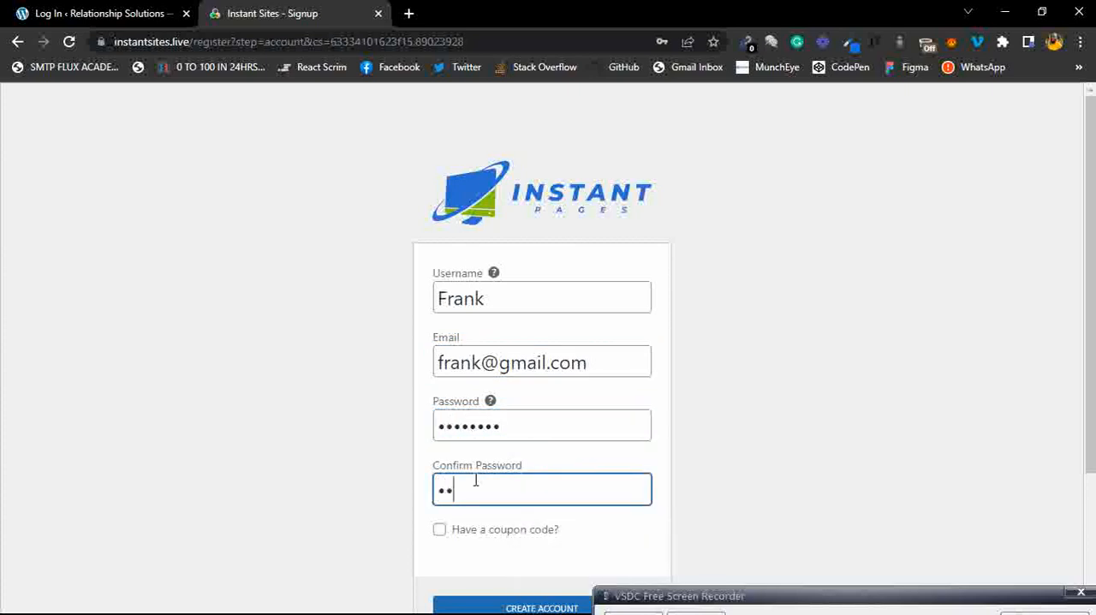
{"action": "type", "text": "word"}
{"action": "left_click", "coordinate": [550, 453]}
Try to create the account.
{"action": "left_click", "coordinate": [600, 548]}
{"action": "scroll", "coordinate": [602, 553], "scroll_direction": "down", "scroll_amount": 2}
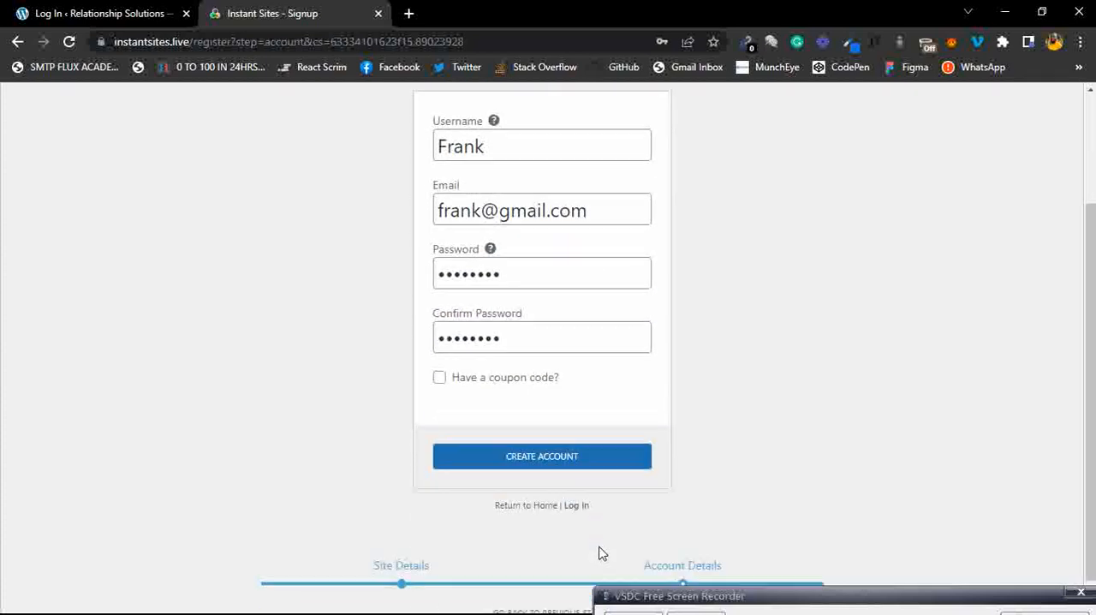
{"action": "left_click", "coordinate": [562, 452]}
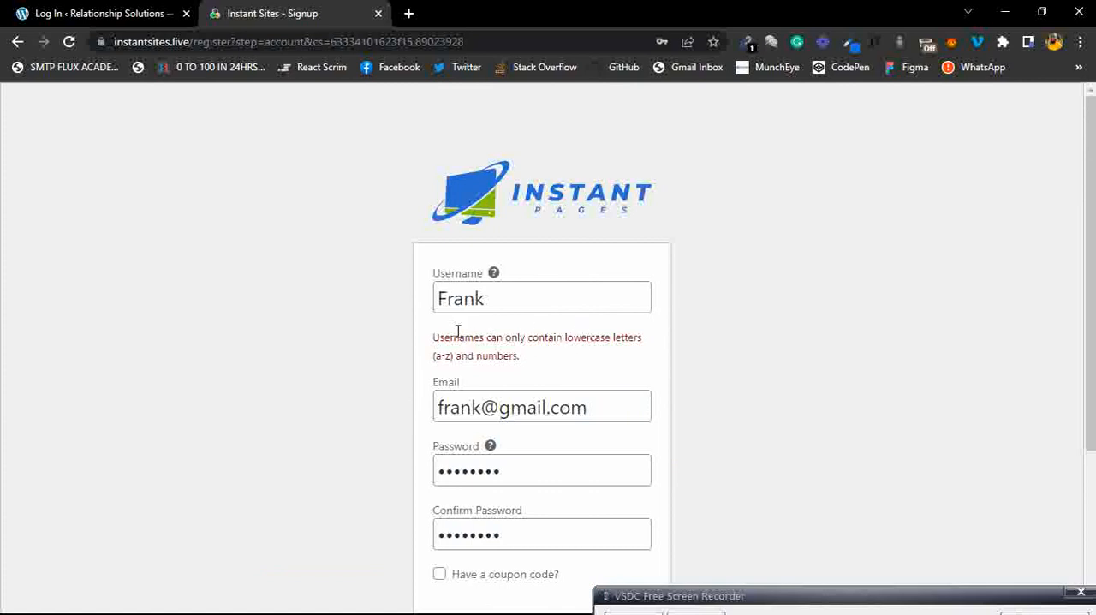
Change the username to all lowercase letters and create the account.
{"action": "left_click", "coordinate": [444, 297]}
{"action": "key", "text": "BackSpace"}
{"action": "type", "text": "f"}
{"action": "left_click", "coordinate": [549, 338]}
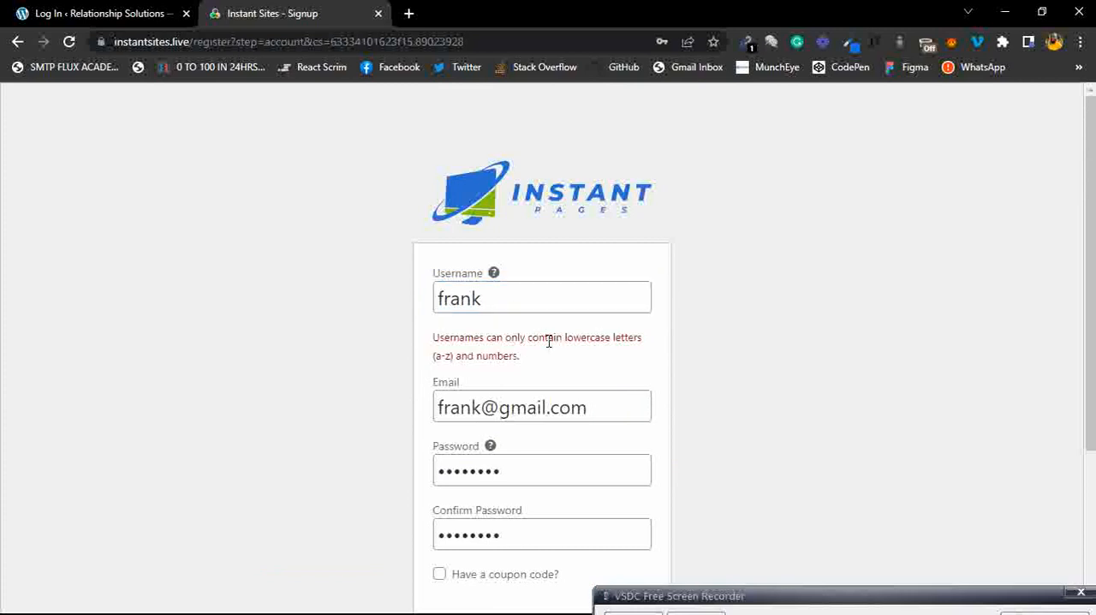
{"action": "scroll", "coordinate": [549, 341], "scroll_direction": "down", "scroll_amount": 3}
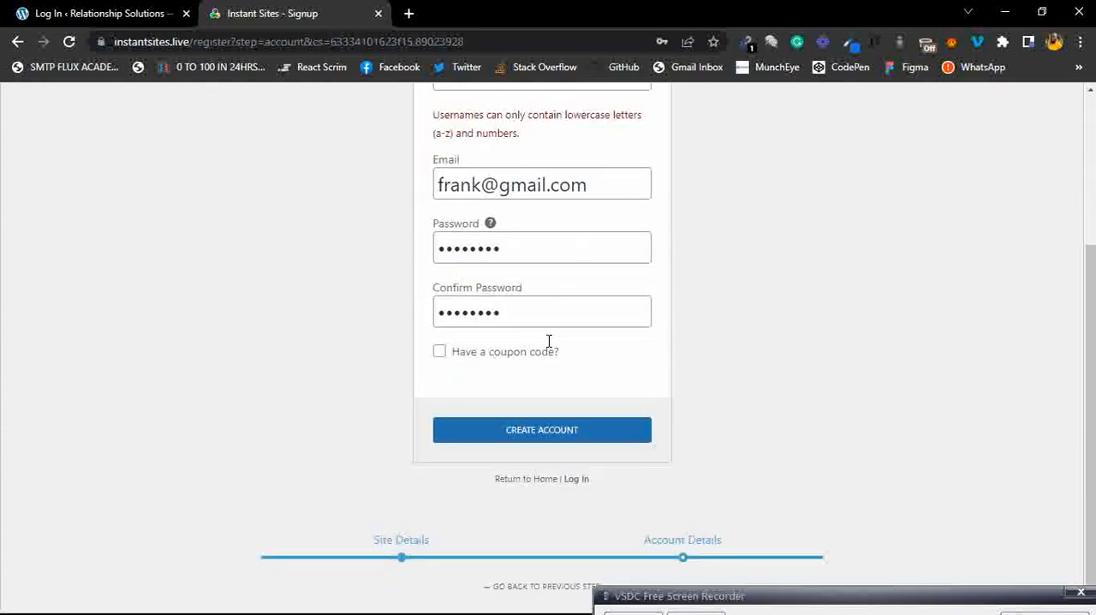
{"action": "left_click", "coordinate": [539, 424]}
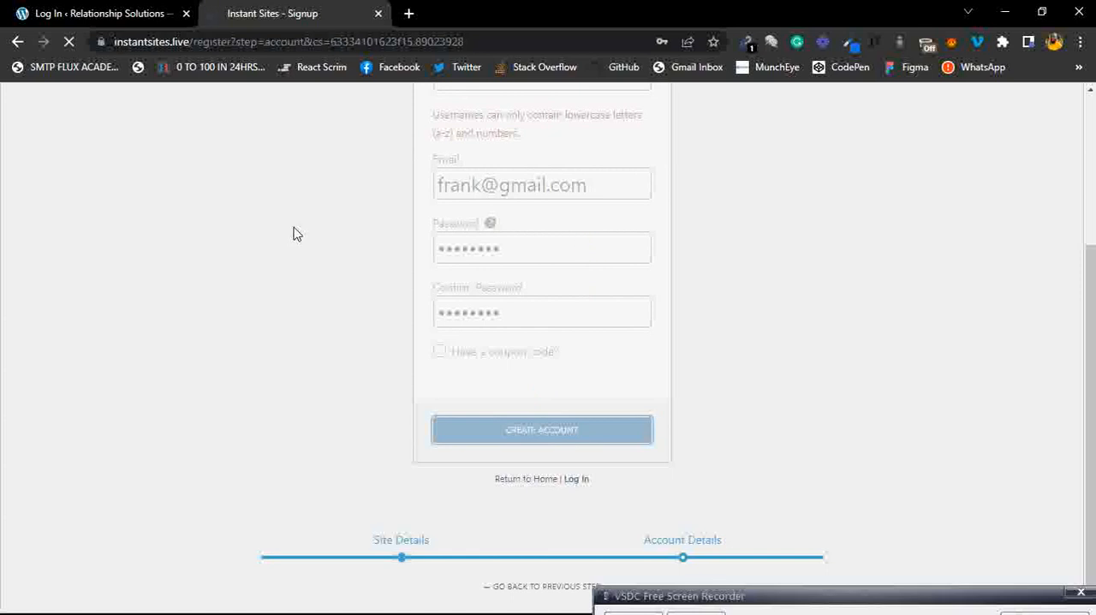
Switch to the tab showing the new site's dashboard.
{"action": "left_click", "coordinate": [124, 19]}
{"action": "left_click", "coordinate": [261, 319]}
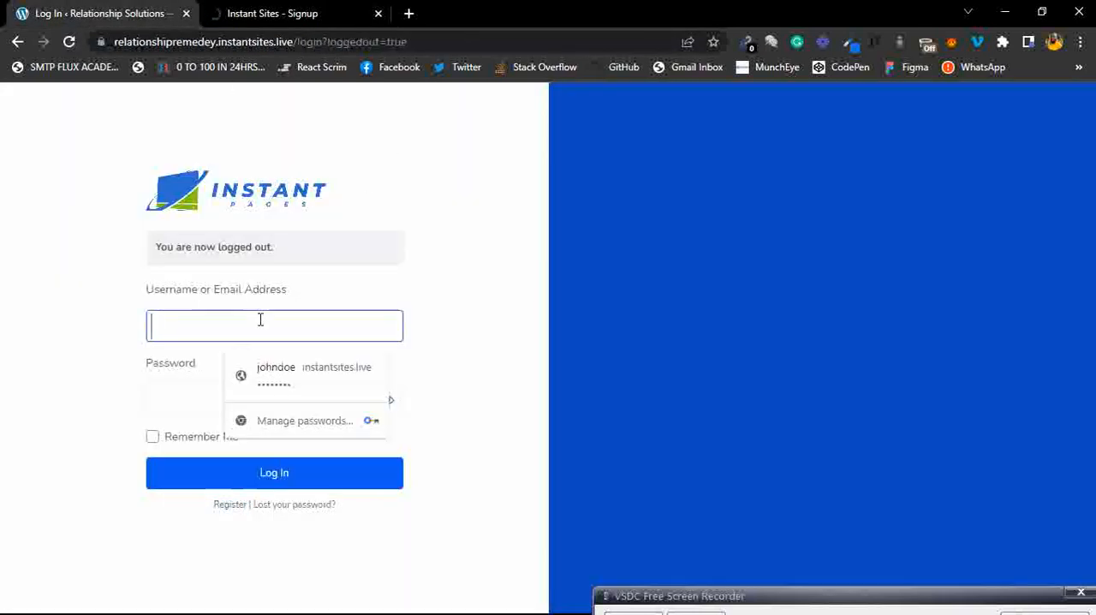
{"action": "left_click", "coordinate": [155, 373]}
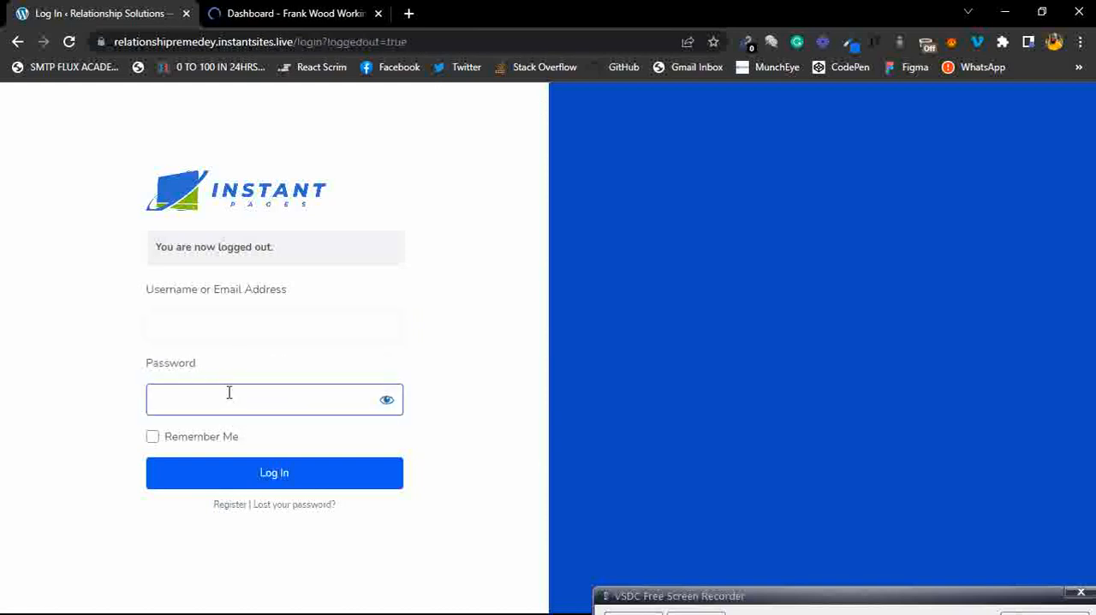
{"action": "left_click", "coordinate": [473, 230]}
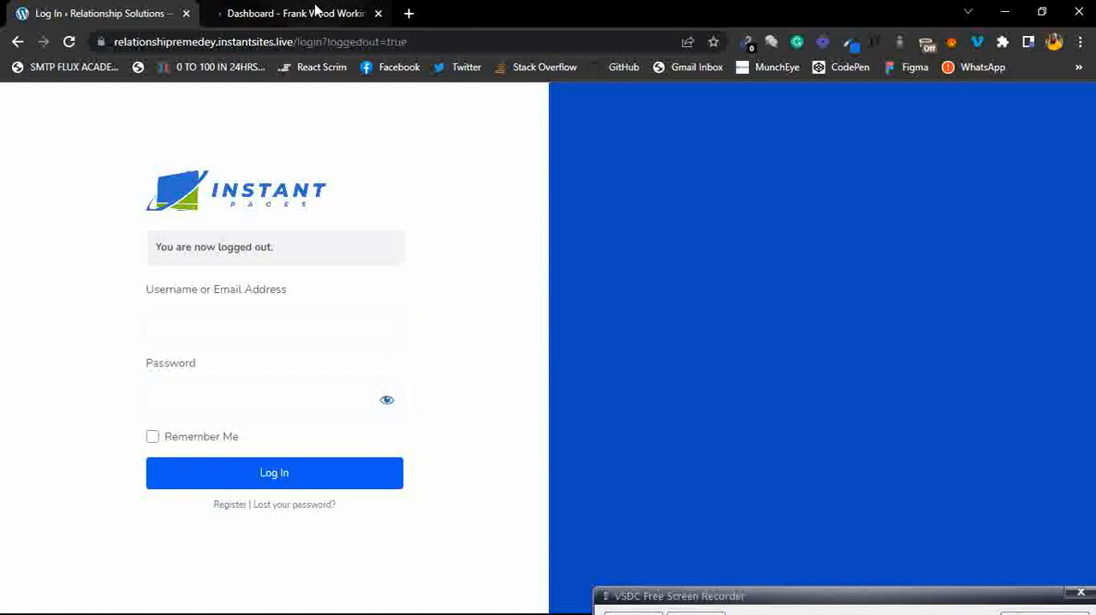
{"action": "left_click", "coordinate": [315, 12]}
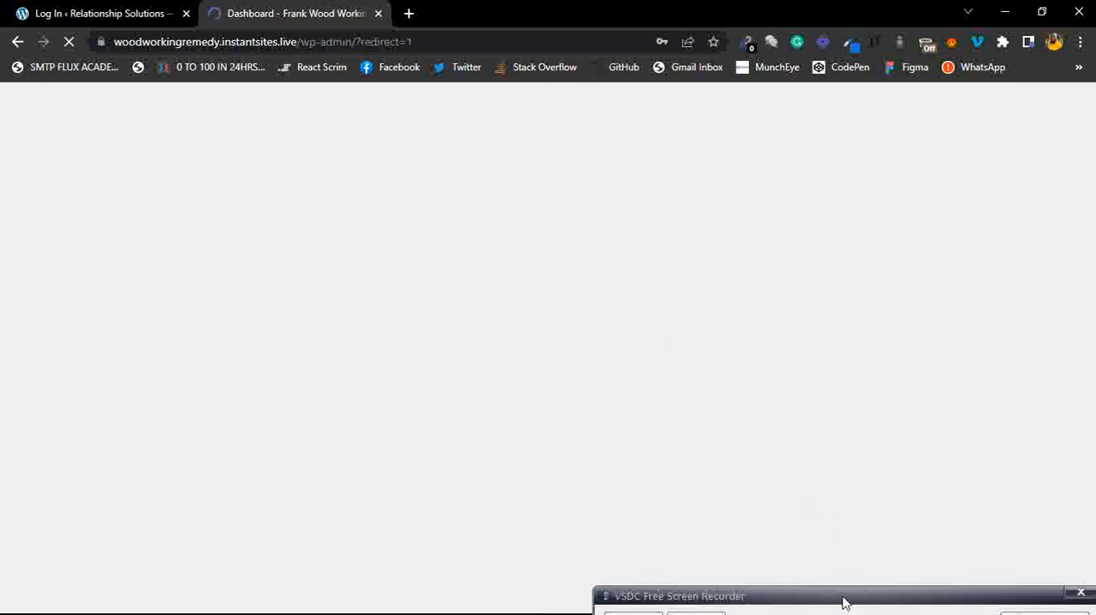
{"action": "left_click_drag", "start_coordinate": [844, 602], "coordinate": [838, 557]}
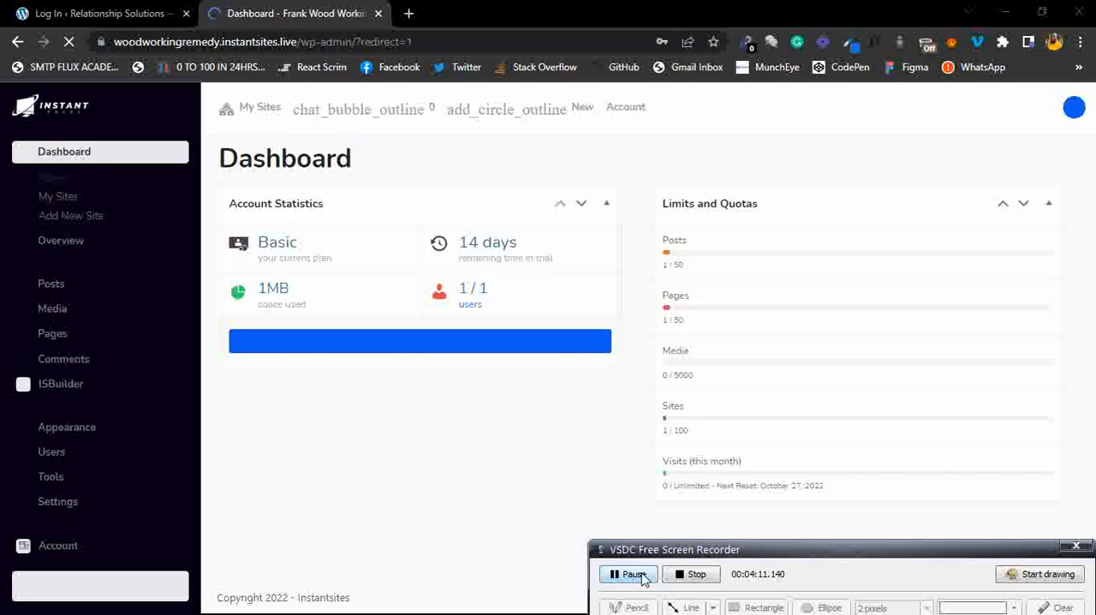
Dismiss the browser's saved-passwords warning.
{"action": "left_click_drag", "start_coordinate": [787, 553], "coordinate": [795, 581]}
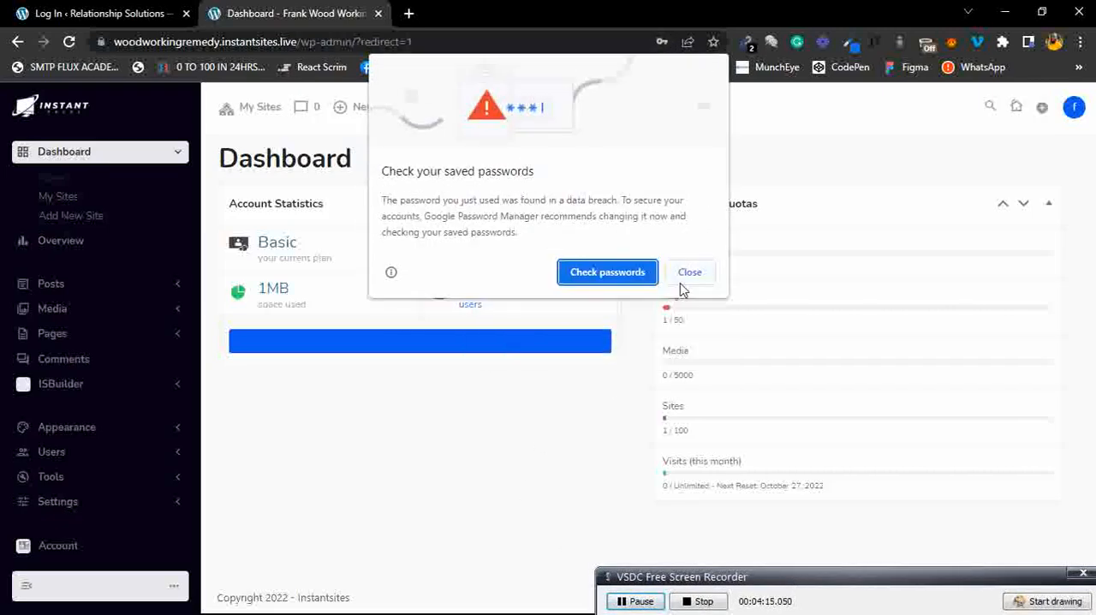
{"action": "left_click", "coordinate": [681, 278]}
{"action": "left_click", "coordinate": [620, 270]}
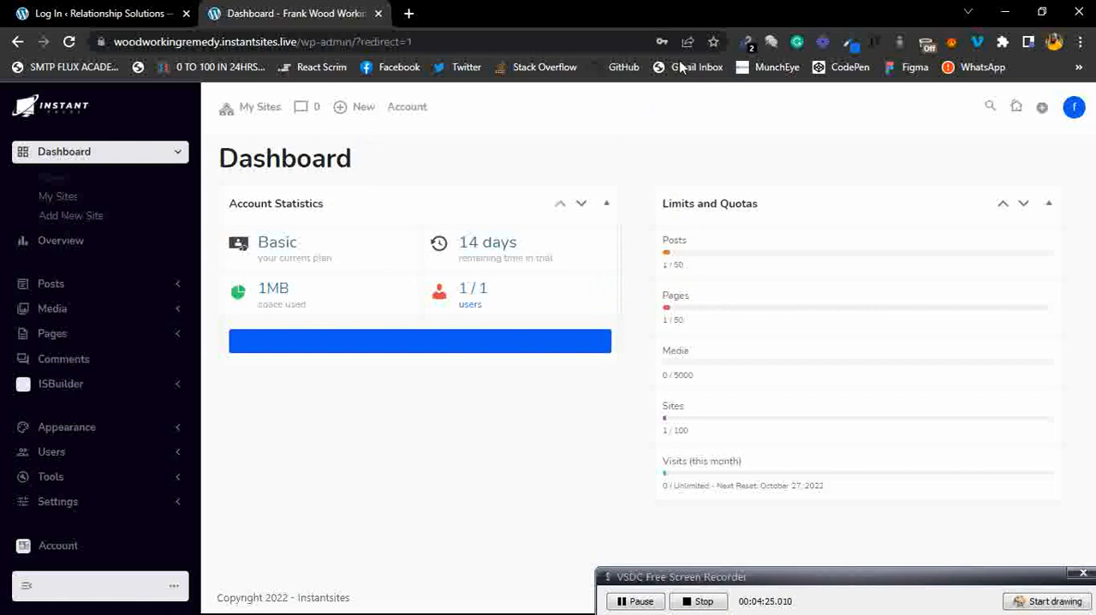
Open the Frank Wood Working site's public page in a new browser tab.
{"action": "mouse_move", "coordinate": [252, 108]}
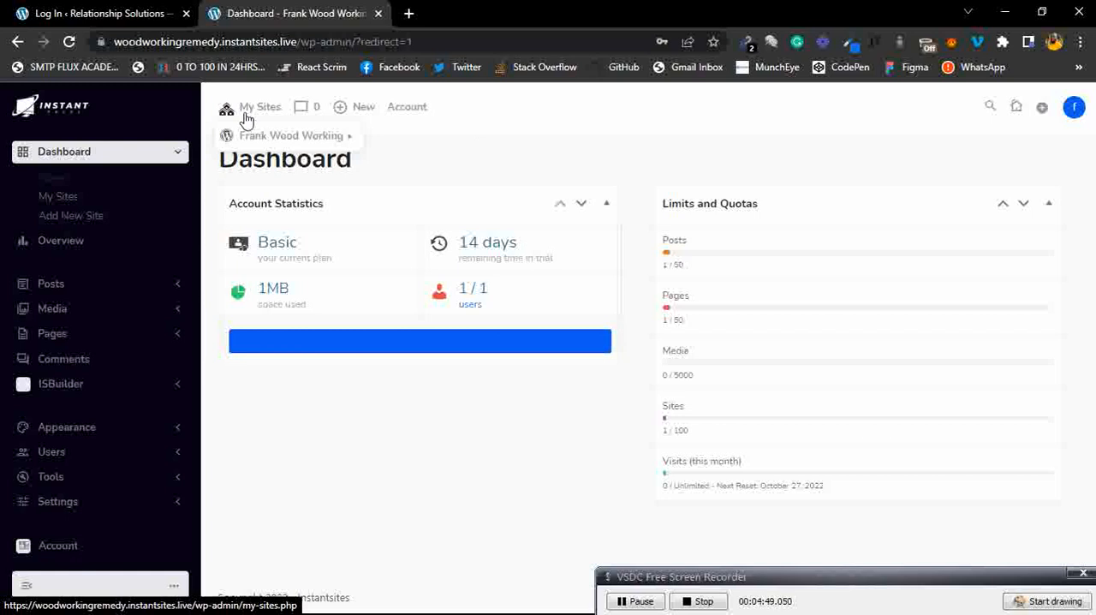
{"action": "mouse_move", "coordinate": [257, 137]}
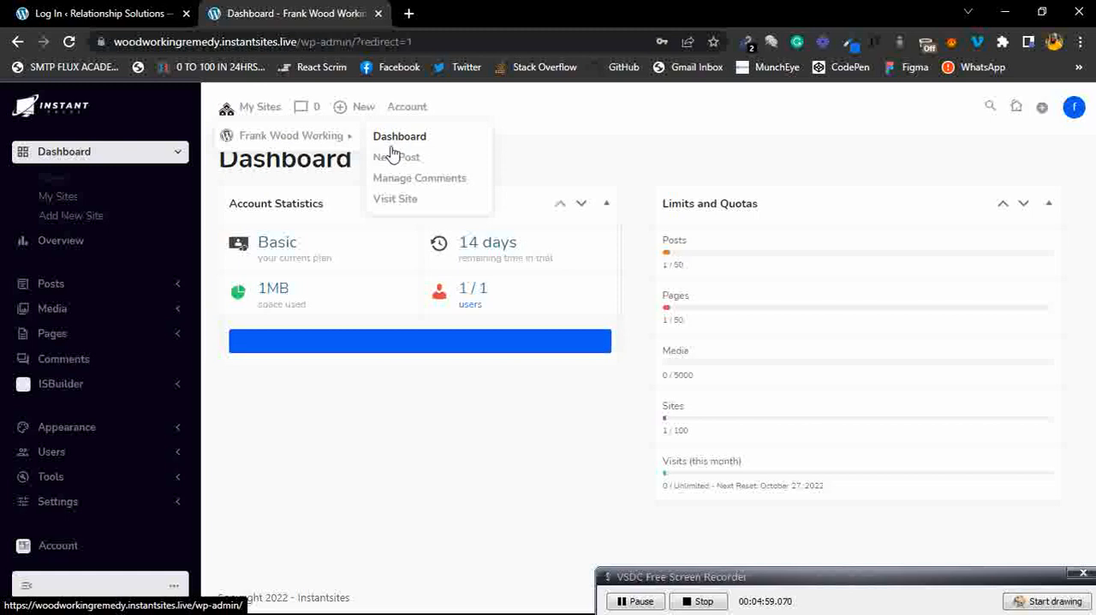
{"action": "right_click", "coordinate": [402, 206]}
{"action": "left_click", "coordinate": [446, 211]}
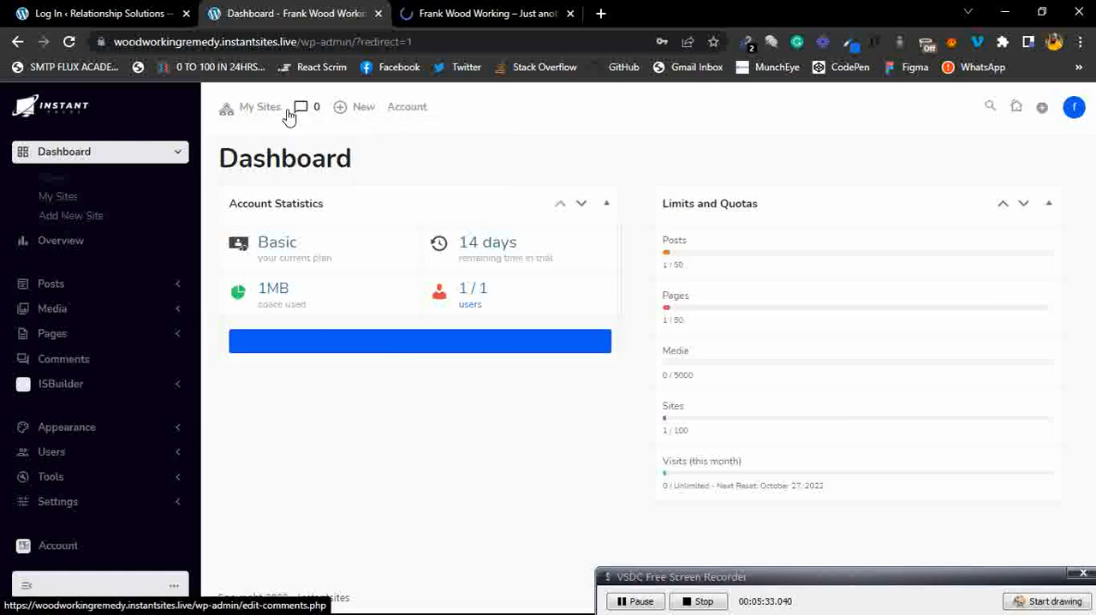
Open the account preferences panel and try switching dark mode on and back off.
{"action": "mouse_move", "coordinate": [361, 114]}
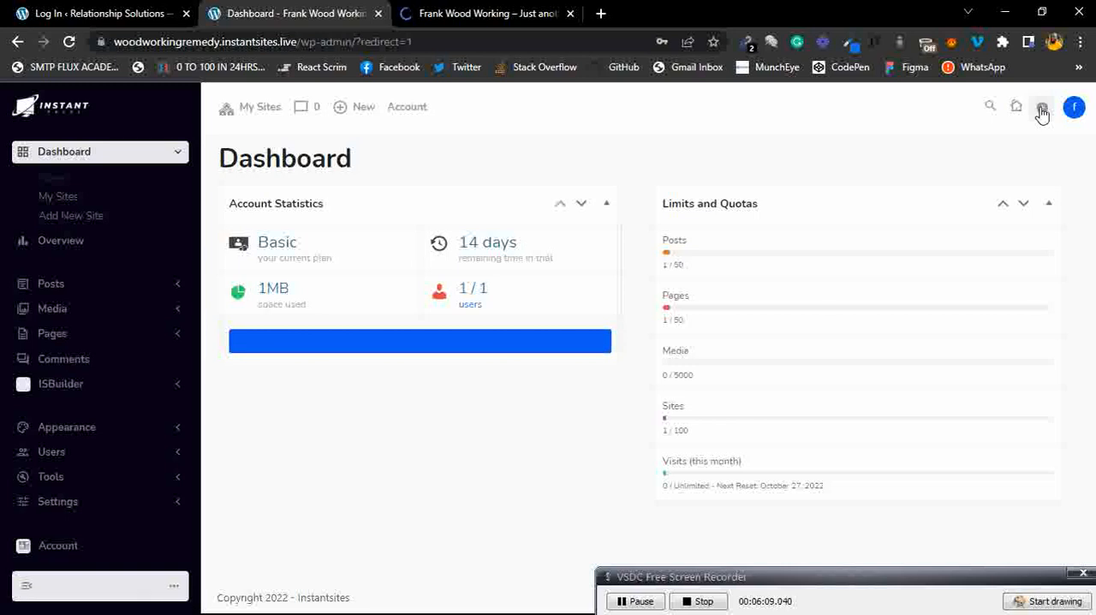
{"action": "left_click", "coordinate": [1070, 107]}
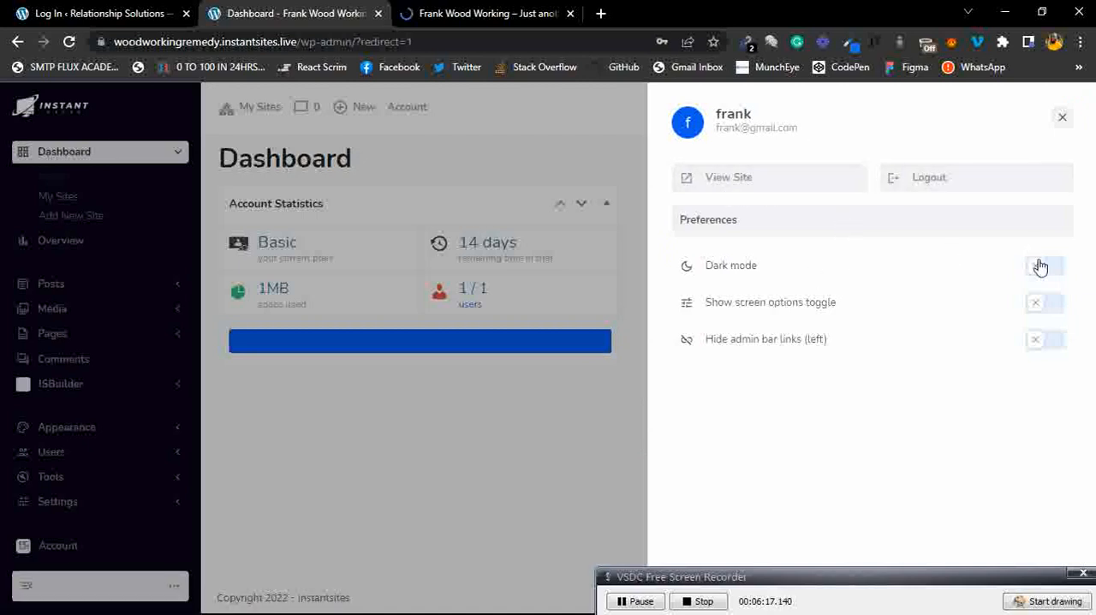
{"action": "left_click", "coordinate": [1046, 269]}
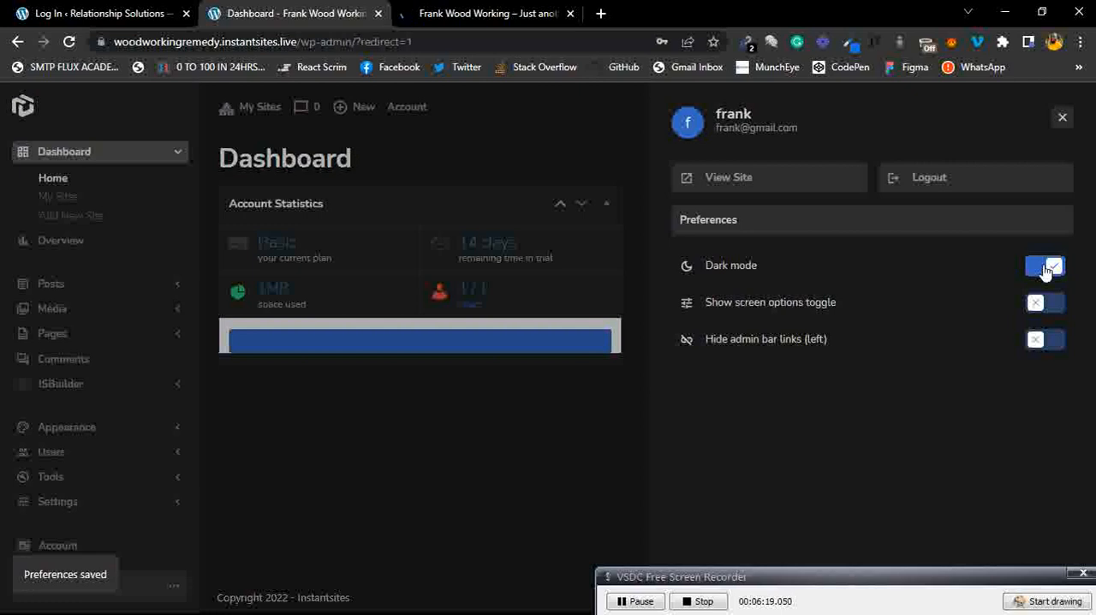
{"action": "left_click", "coordinate": [1046, 269]}
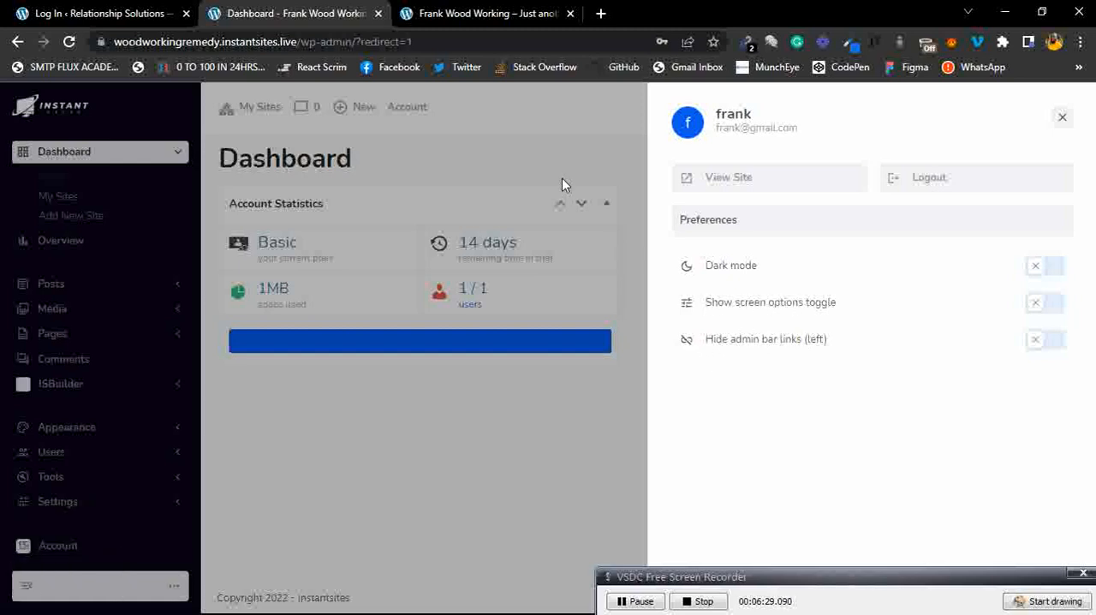
Toggle the Hide admin bar links (left) preference on and off, then close the preferences panel.
{"action": "left_click", "coordinate": [1049, 343]}
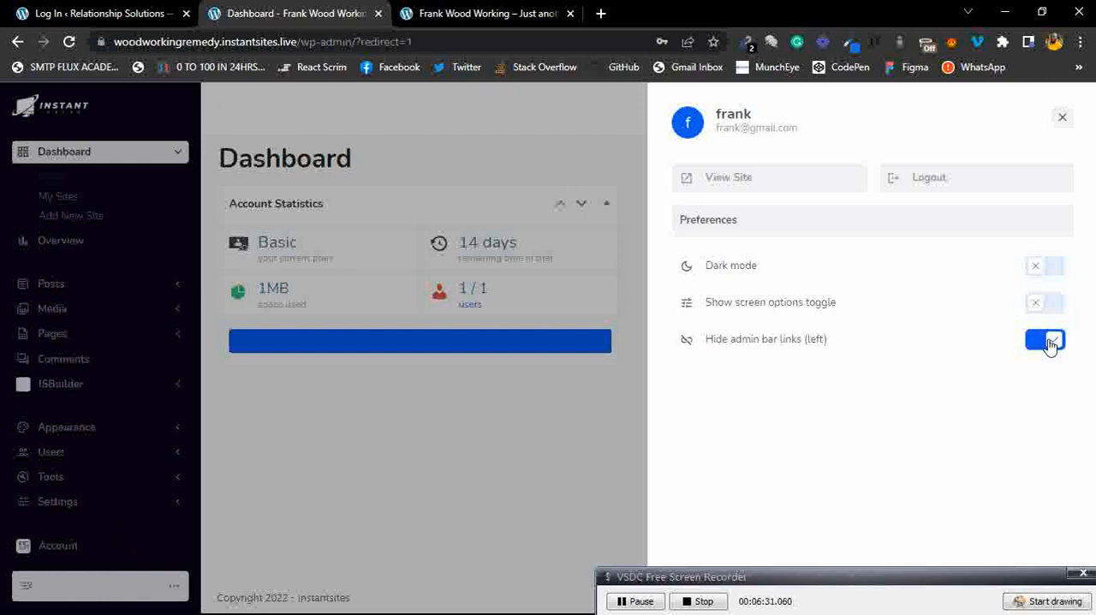
{"action": "left_click", "coordinate": [1050, 343]}
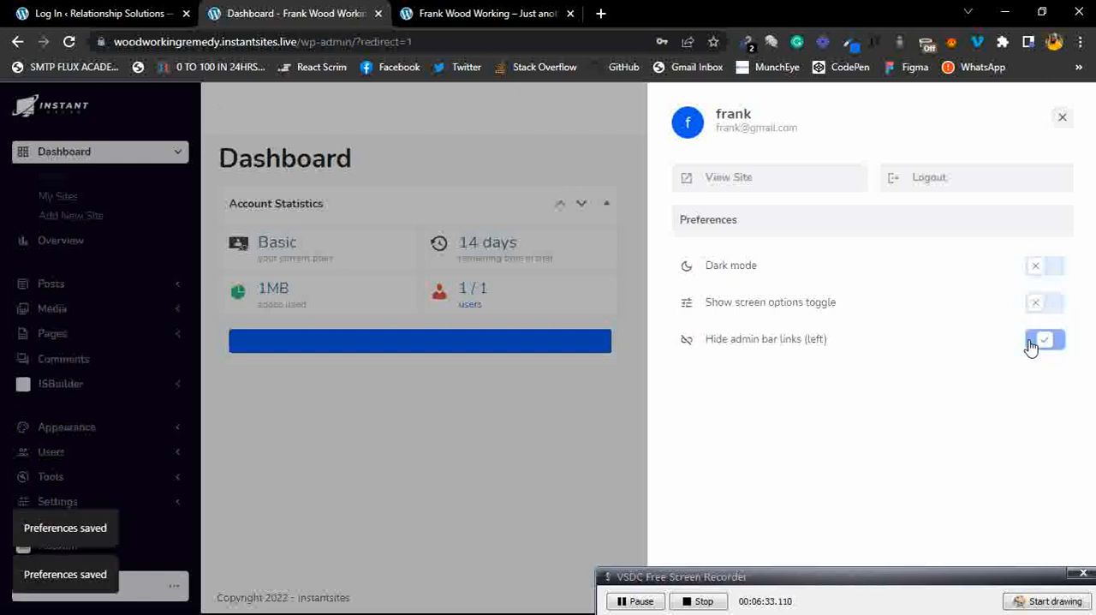
{"action": "left_click", "coordinate": [1040, 344]}
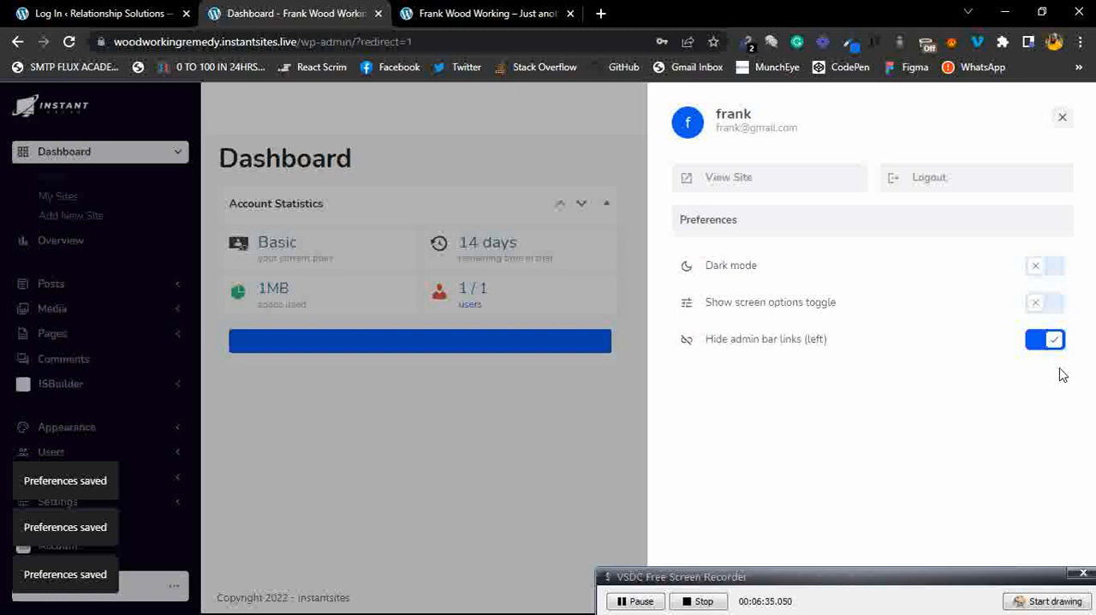
{"action": "left_click", "coordinate": [1053, 342]}
{"action": "left_click", "coordinate": [1063, 119]}
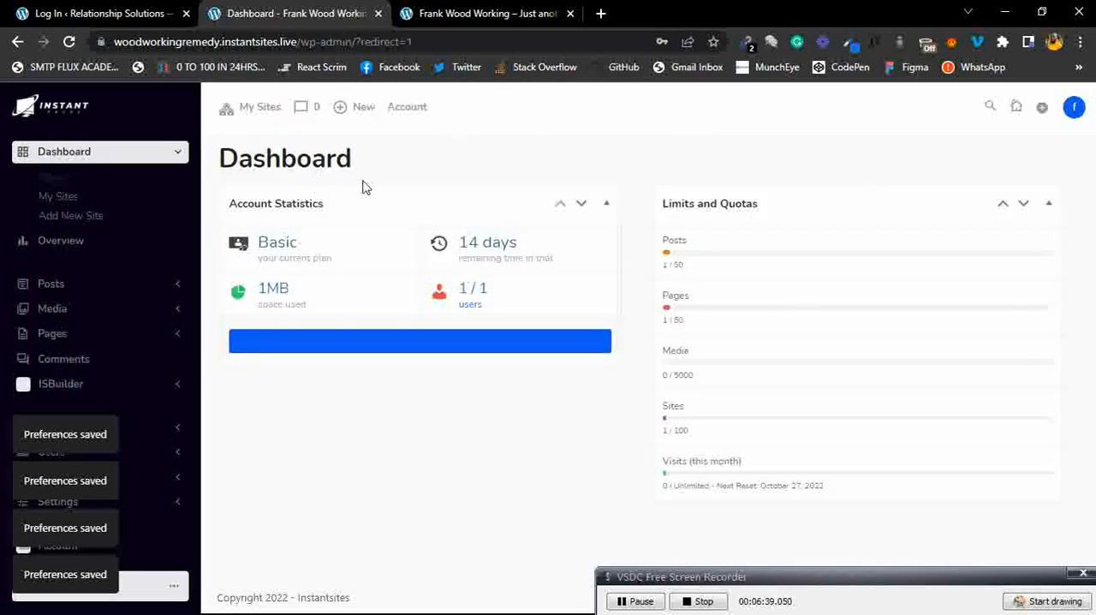
Switch to the tab with the Frank Wood Working public site and look it over.
{"action": "left_click", "coordinate": [479, 11]}
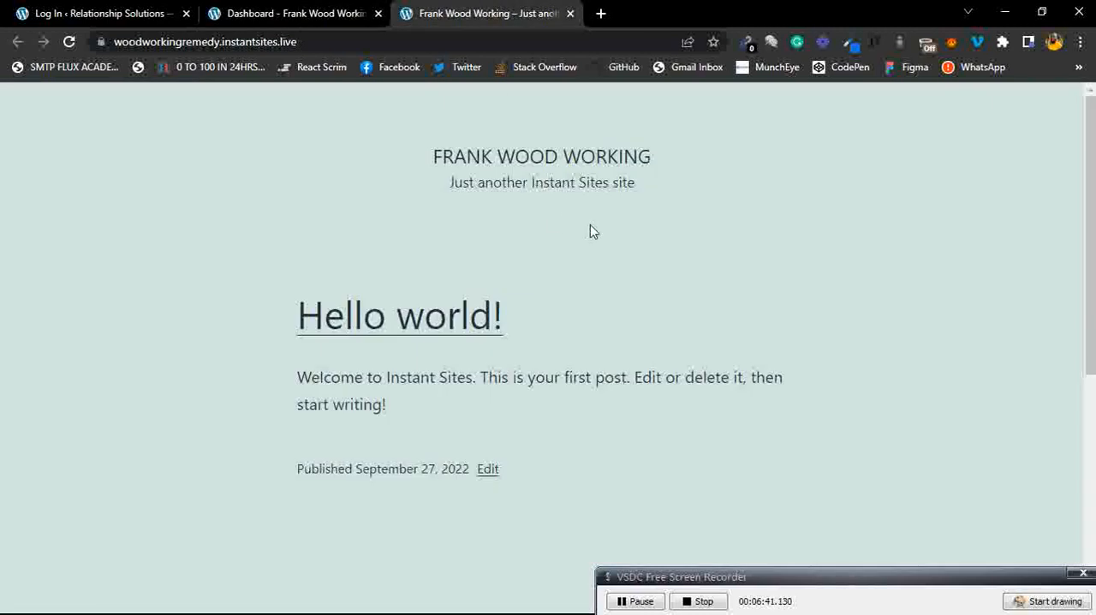
{"action": "scroll", "coordinate": [590, 229], "scroll_direction": "down", "scroll_amount": 1}
{"action": "scroll", "coordinate": [590, 227], "scroll_direction": "up", "scroll_amount": 1}
{"action": "left_click", "coordinate": [1048, 601]}
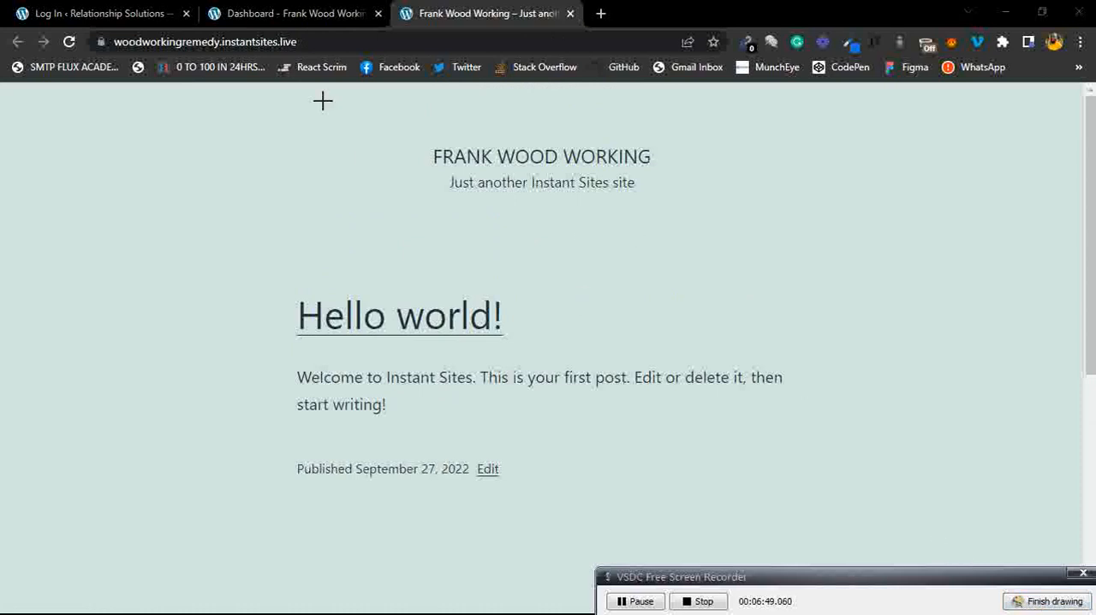
{"action": "mouse_move", "coordinate": [75, 35]}
{"action": "left_mouse_down"}
{"action": "mouse_move", "coordinate": [342, 87]}
{"action": "mouse_move", "coordinate": [349, 30]}
{"action": "left_mouse_up"}
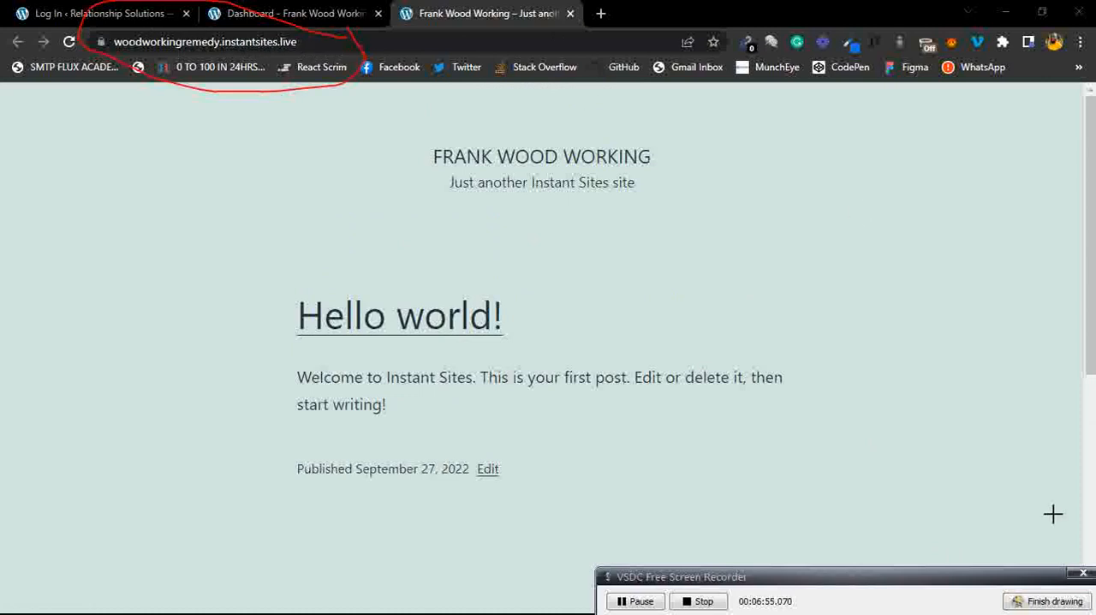
{"action": "left_click", "coordinate": [1053, 601]}
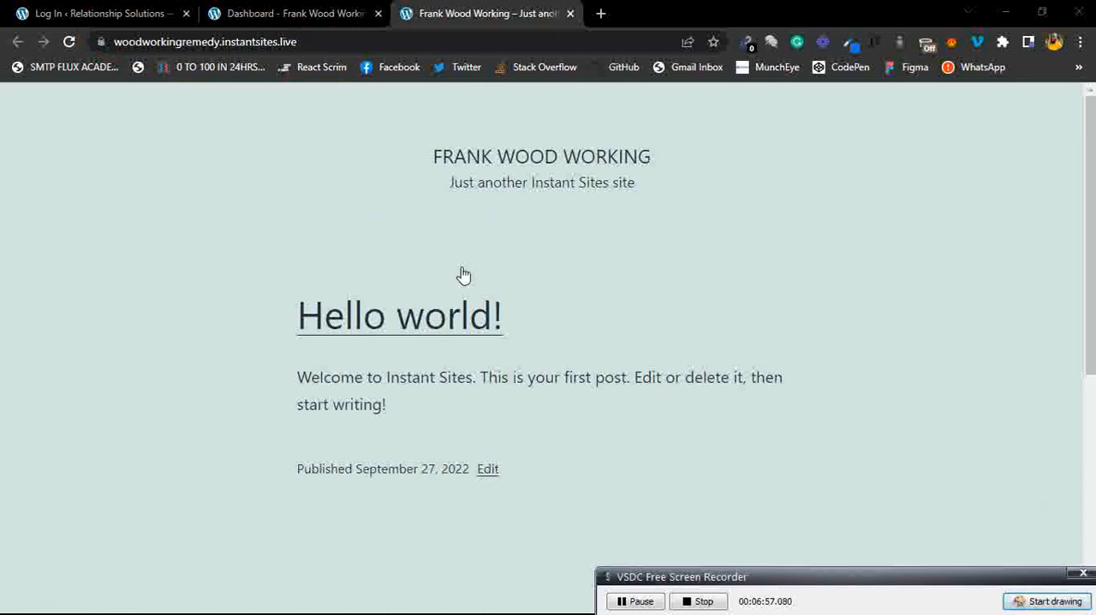
Return to the dashboard tab and open the Add New Site form from My Sites.
{"action": "left_click", "coordinate": [257, 10]}
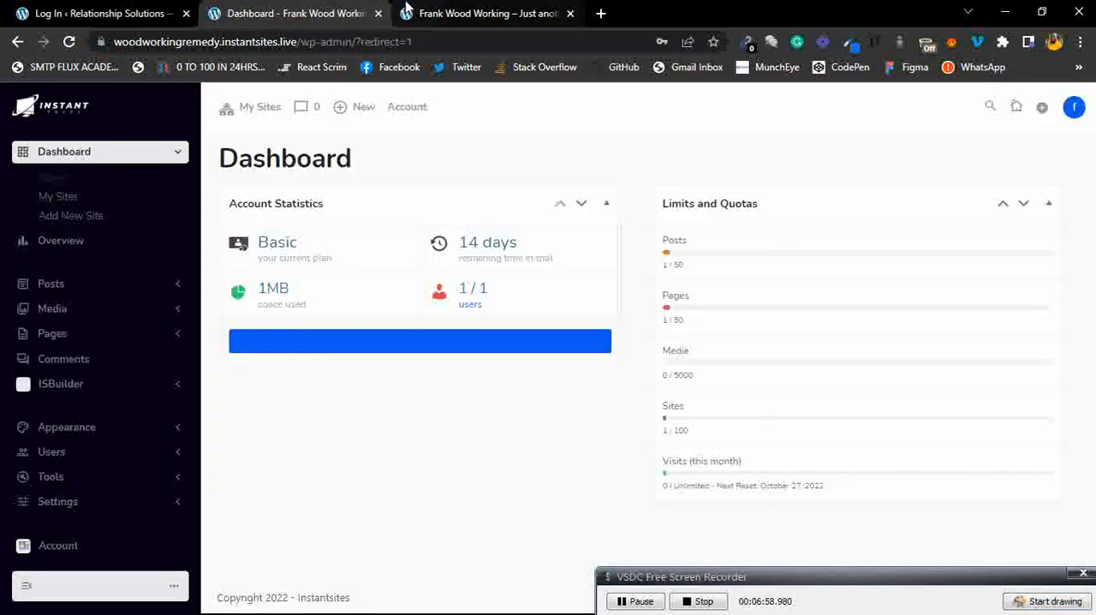
{"action": "left_click", "coordinate": [469, 12]}
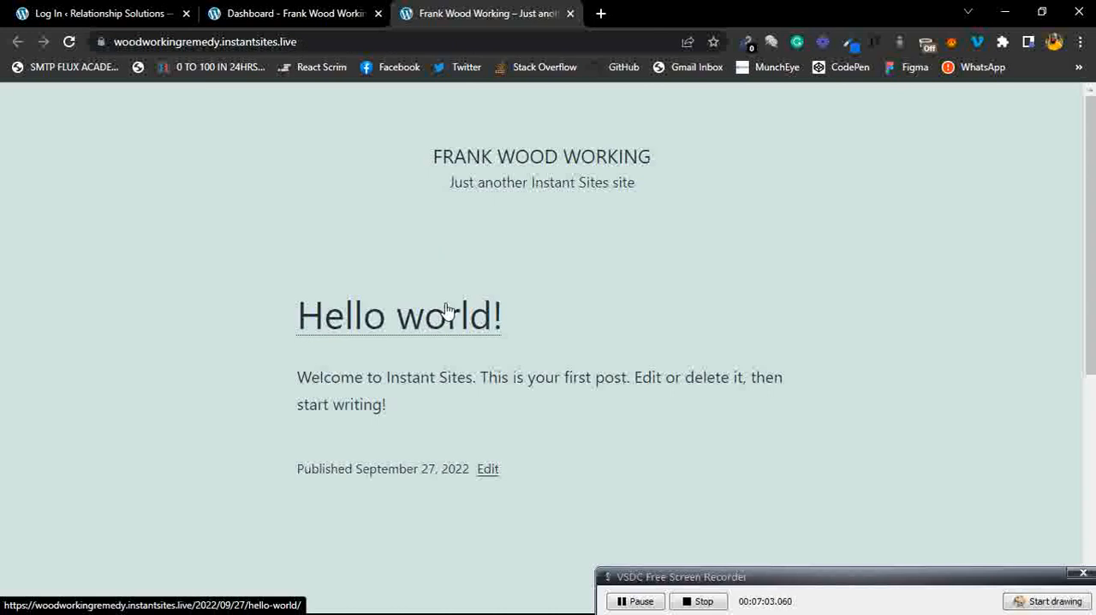
{"action": "left_click", "coordinate": [256, 10]}
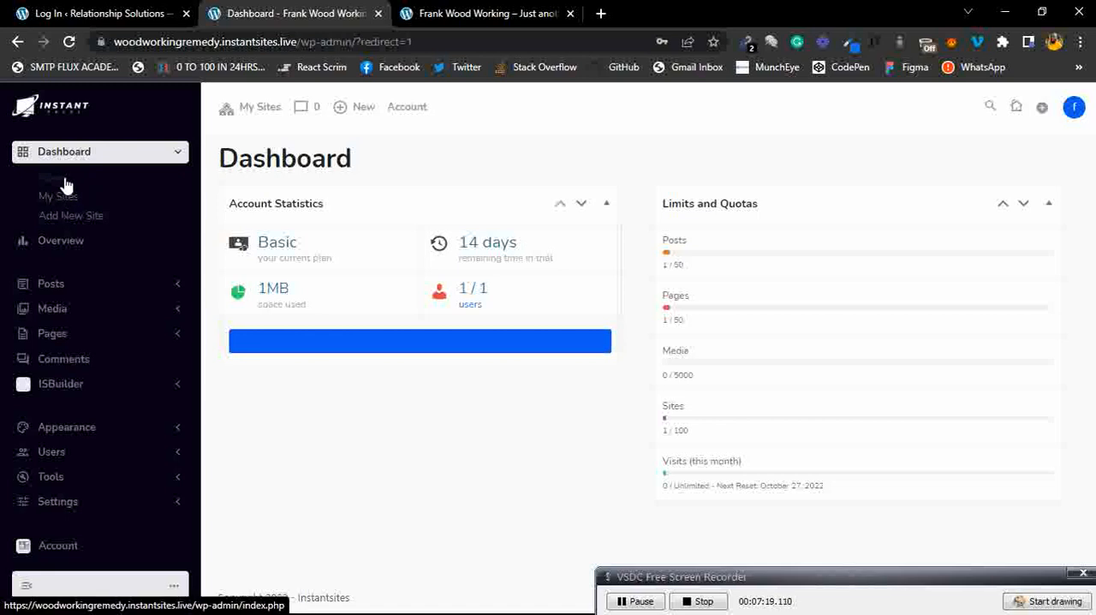
{"action": "left_click", "coordinate": [135, 163]}
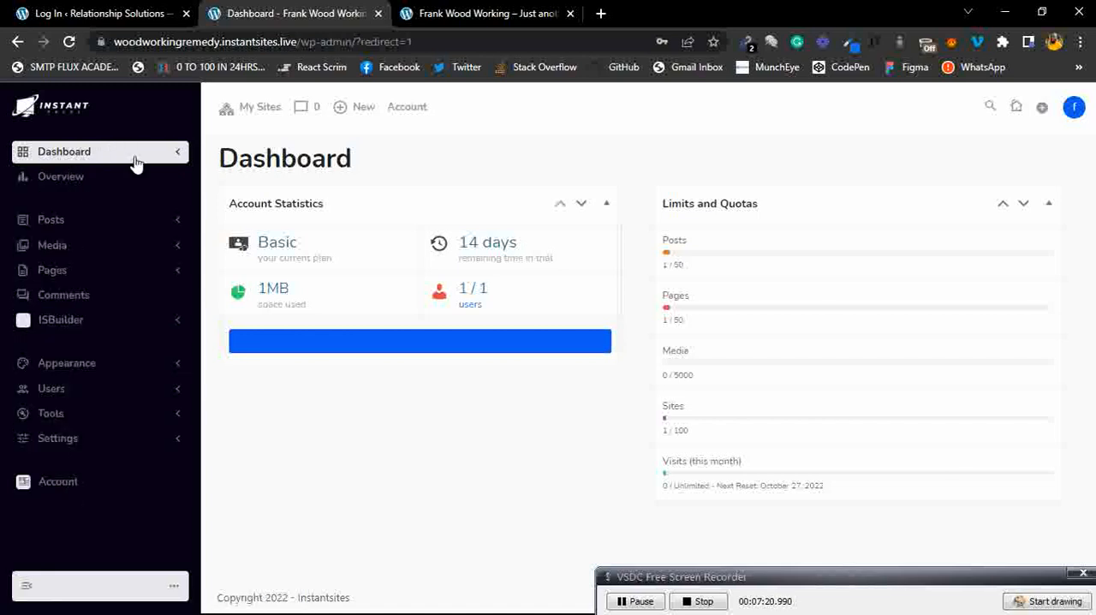
{"action": "left_click", "coordinate": [135, 164]}
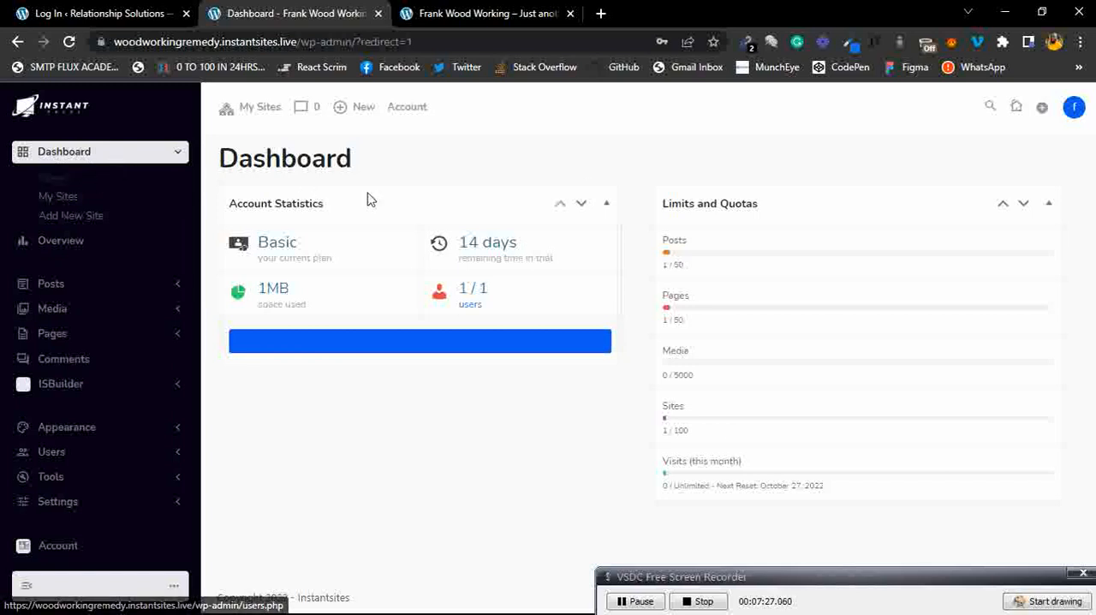
{"action": "left_click", "coordinate": [58, 207]}
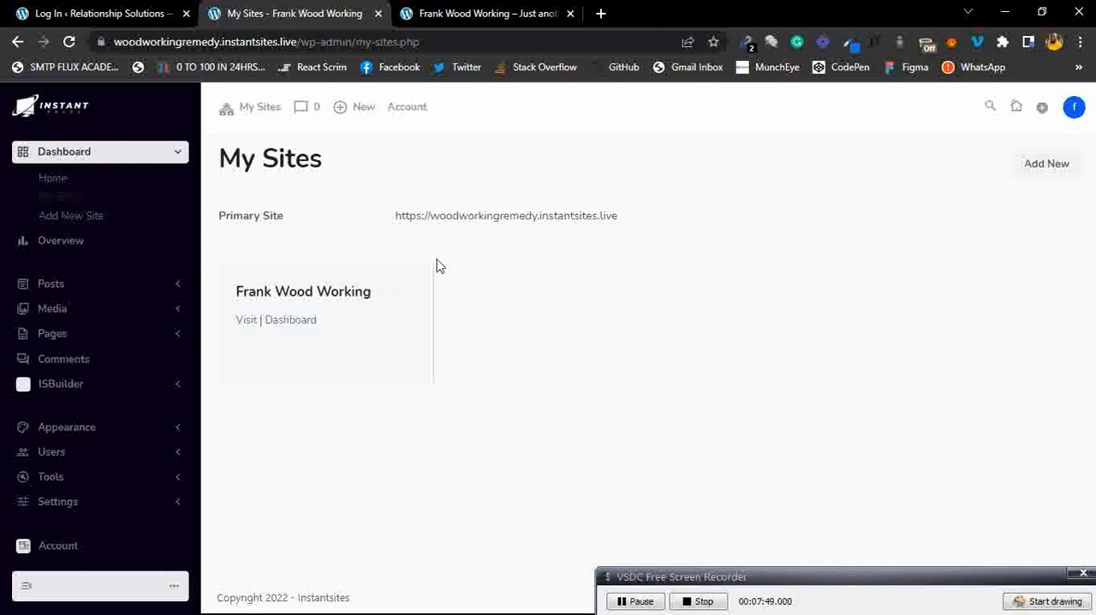
{"action": "left_click", "coordinate": [1042, 171]}
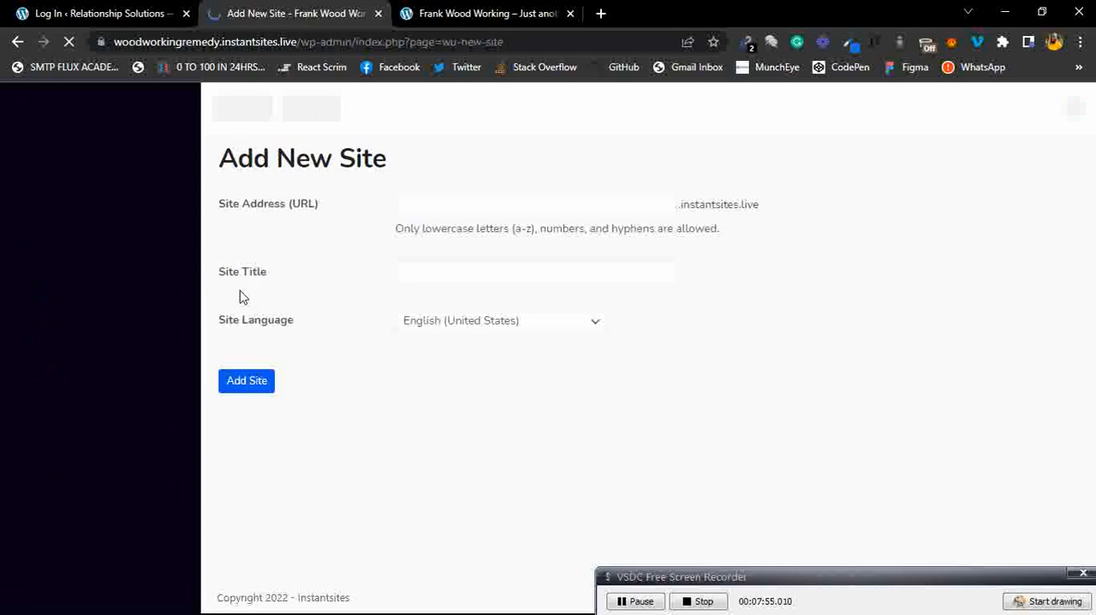
Enter Weight Loss Remedy as the new site's title.
{"action": "left_click", "coordinate": [525, 206]}
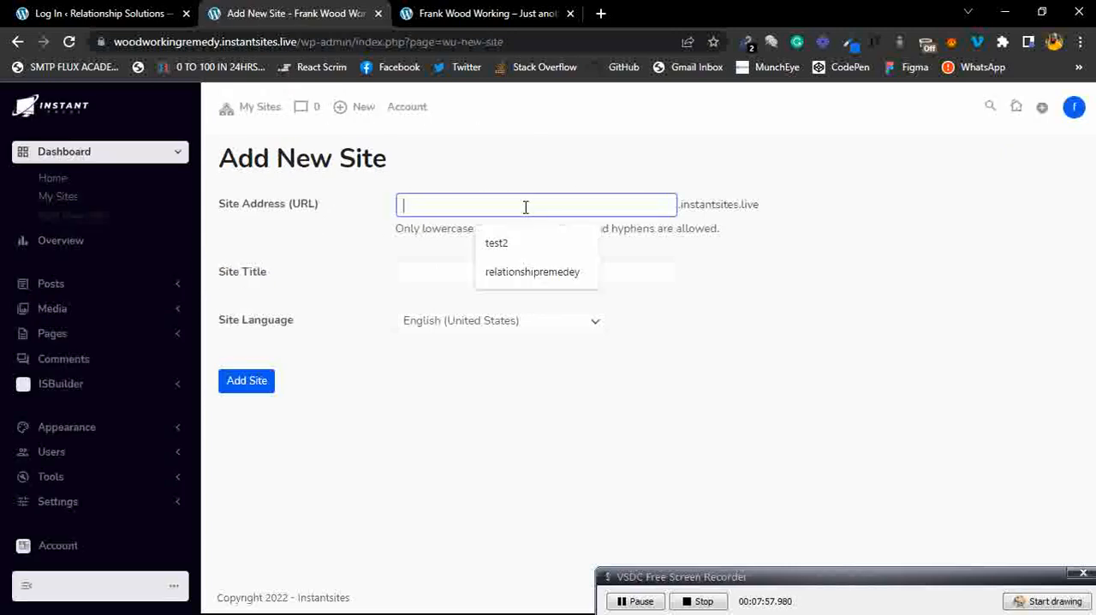
{"action": "left_click", "coordinate": [417, 276]}
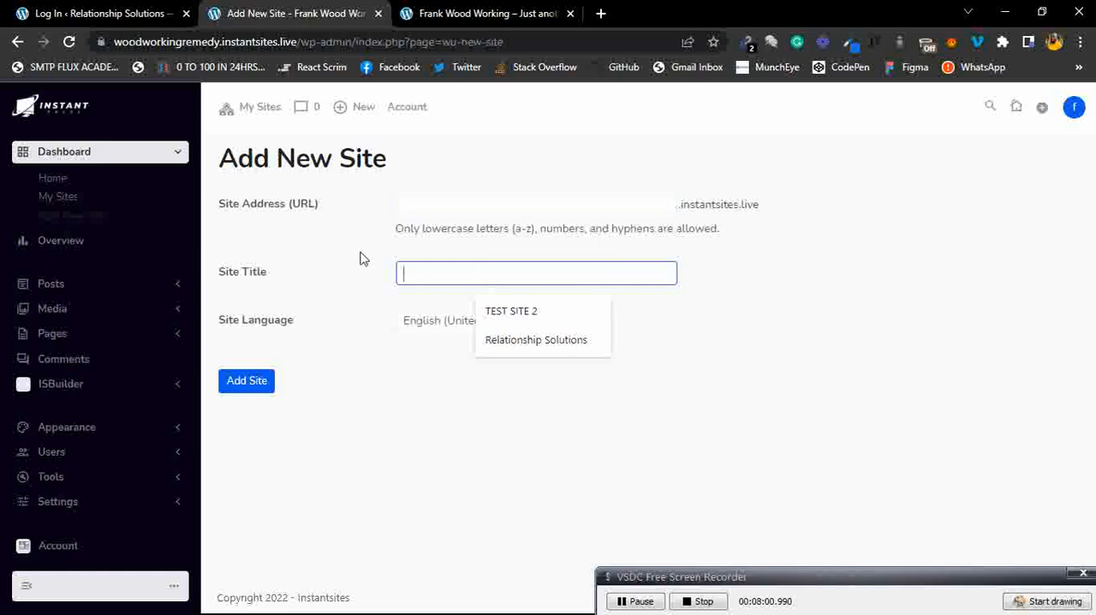
{"action": "left_click", "coordinate": [363, 257]}
{"action": "left_click", "coordinate": [440, 271]}
{"action": "type", "text": "Weight Los"}
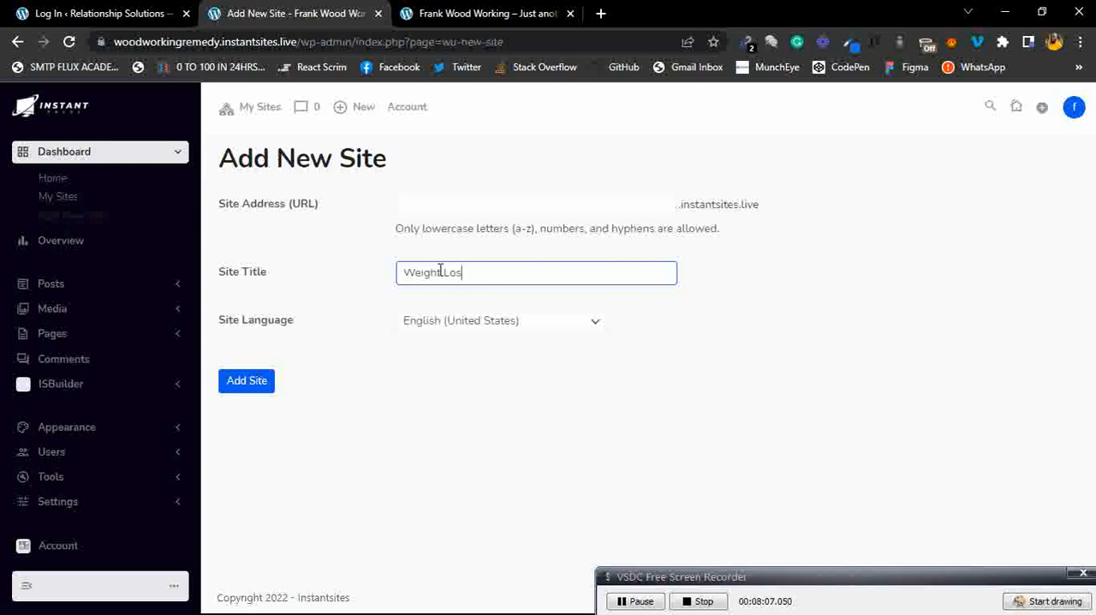
{"action": "type", "text": "s Reme"}
{"action": "left_click", "coordinate": [863, 286]}
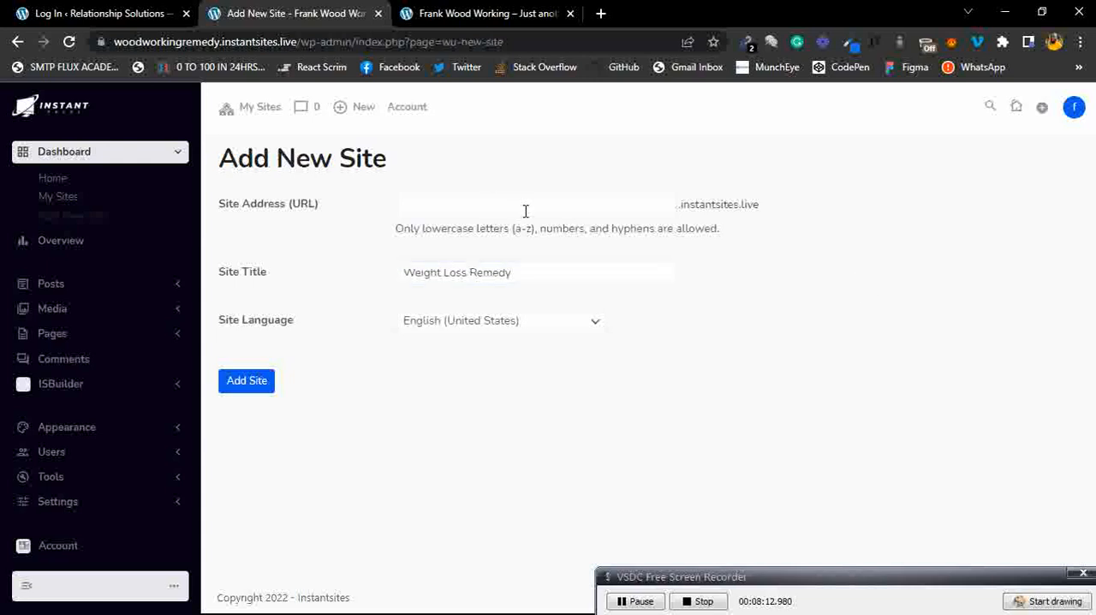
Set the site address to weightlossintwoweeks and add the site.
{"action": "left_click", "coordinate": [525, 211]}
{"action": "type", "text": "weightlos"}
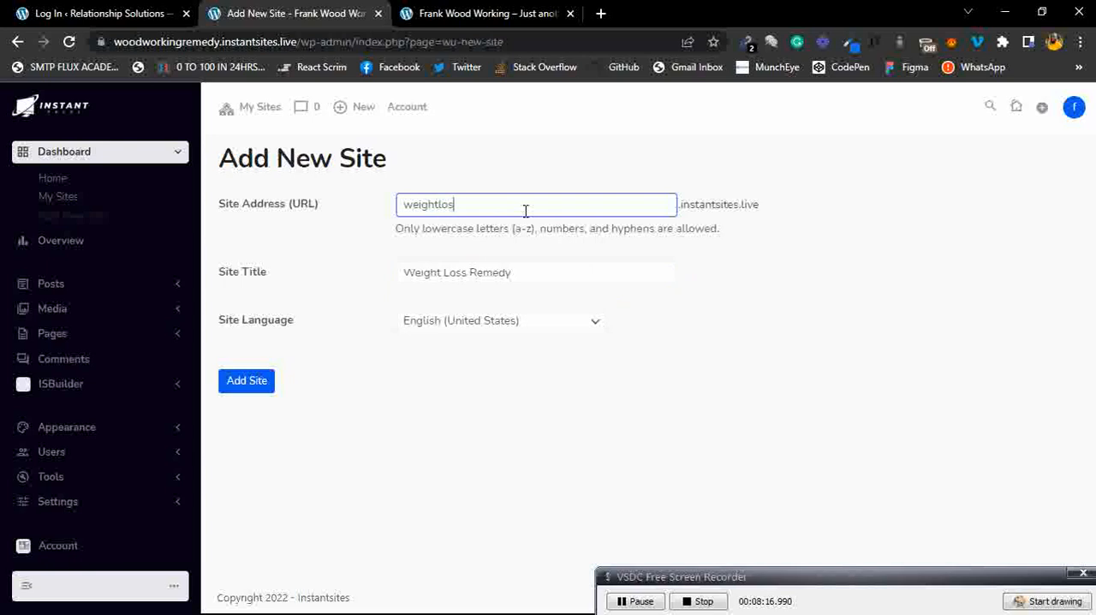
{"action": "type", "text": "sintwoweeks"}
{"action": "left_click", "coordinate": [859, 262]}
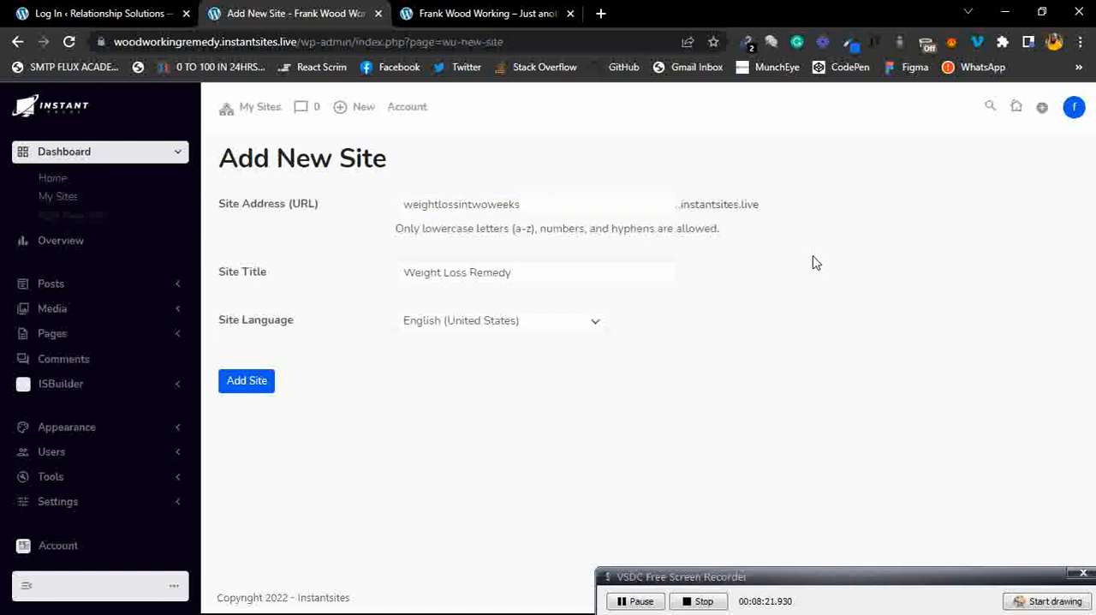
{"action": "left_click", "coordinate": [244, 390]}
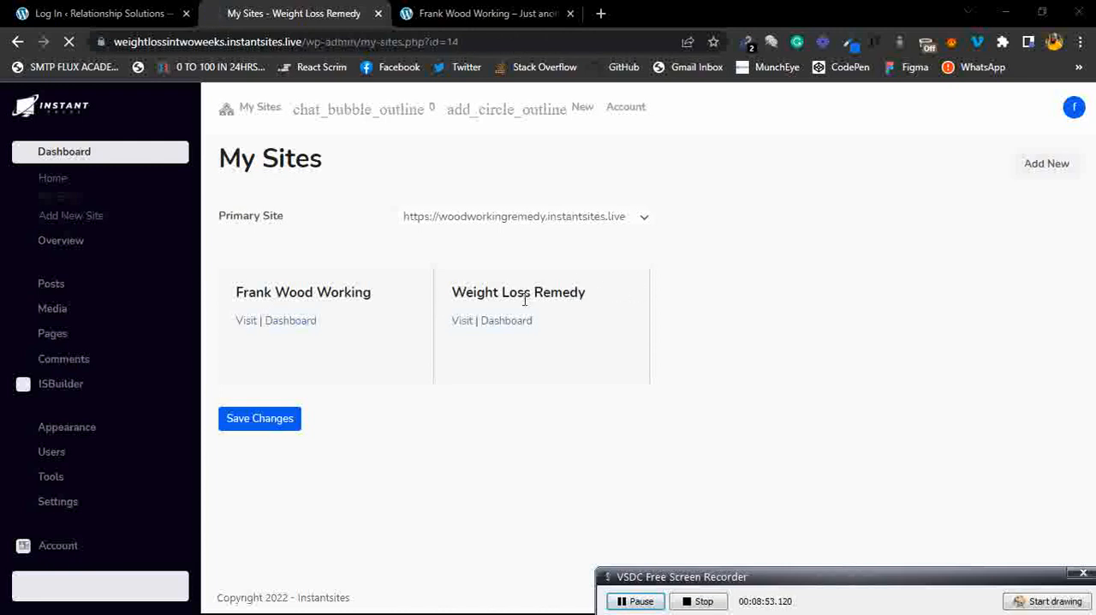
Open the Weight Loss Remedy site in a new tab and switch to it.
{"action": "right_click", "coordinate": [463, 328]}
{"action": "left_click", "coordinate": [506, 336]}
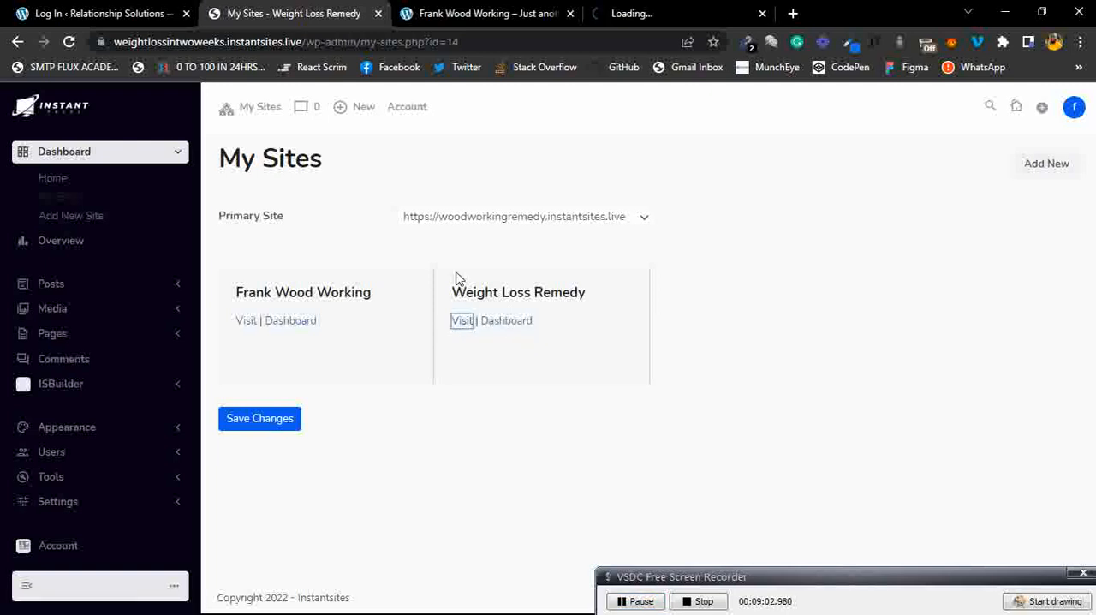
{"action": "left_click", "coordinate": [507, 221]}
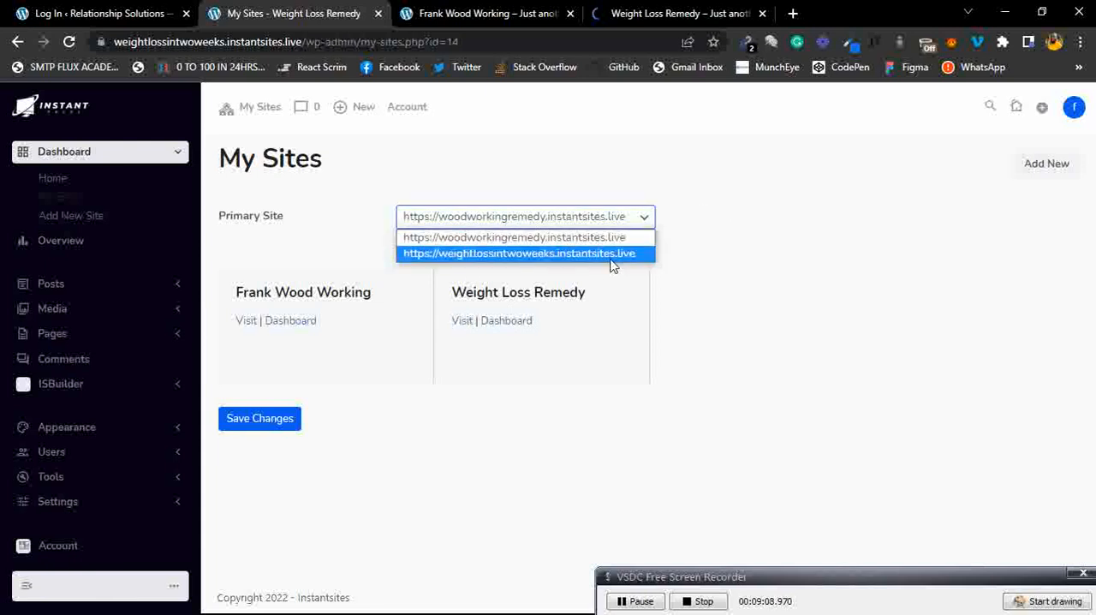
{"action": "left_click", "coordinate": [704, 230]}
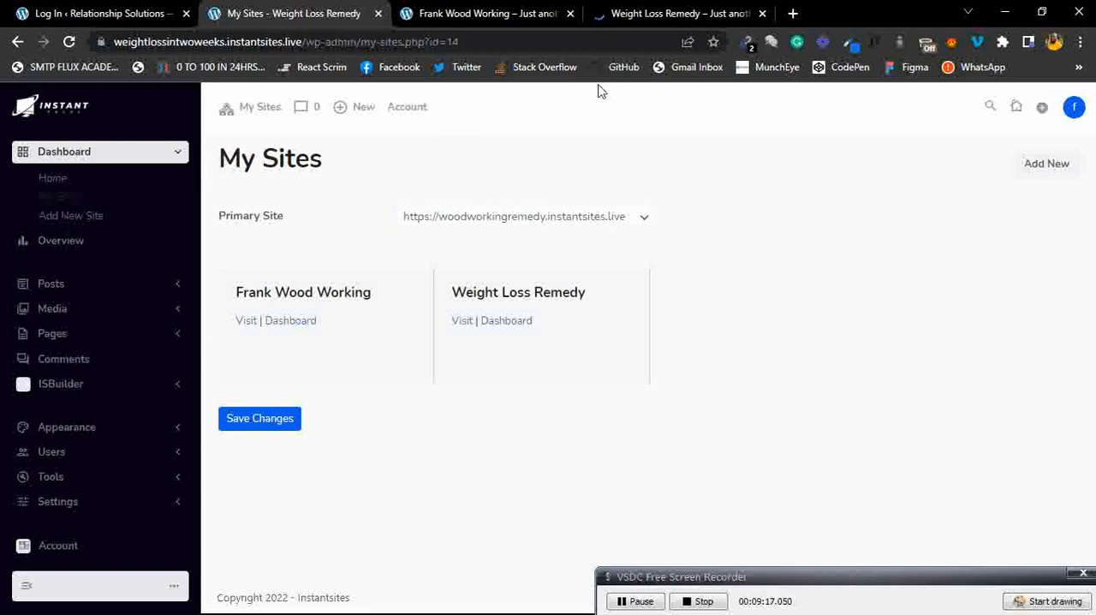
{"action": "left_click", "coordinate": [664, 10]}
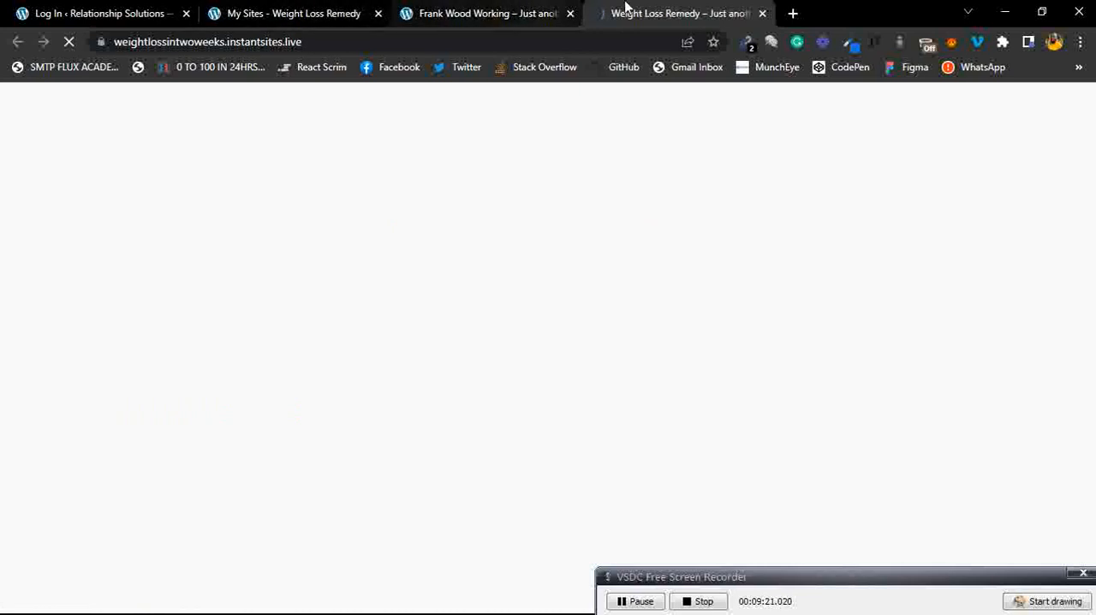
Switch between the dashboard tab and the Weight Loss Remedy front-page tab to view the new site.
{"action": "left_click", "coordinate": [302, 10]}
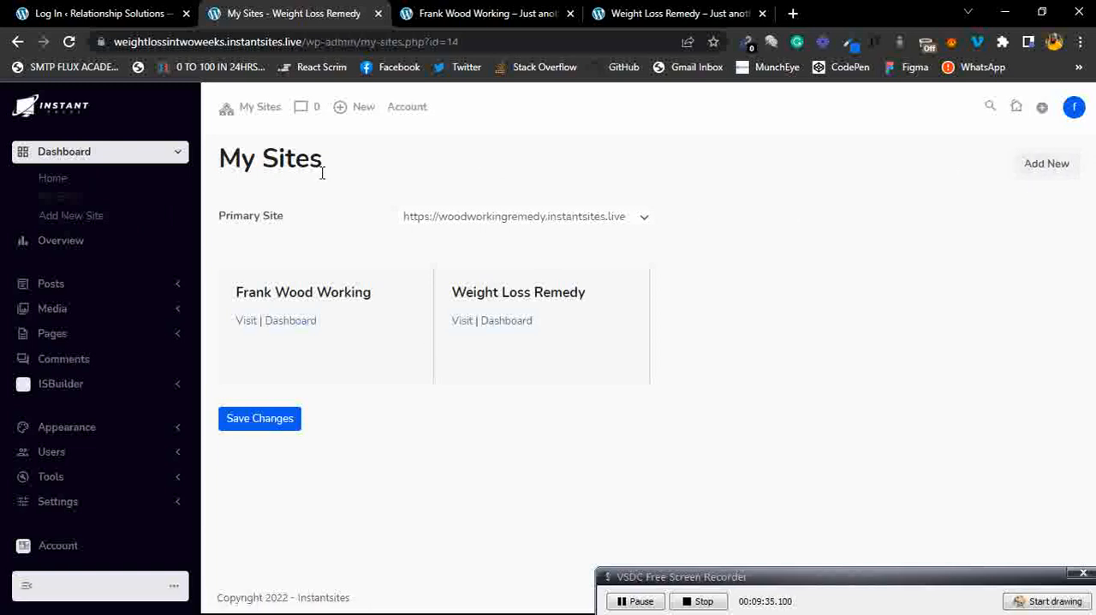
{"action": "left_click", "coordinate": [640, 13]}
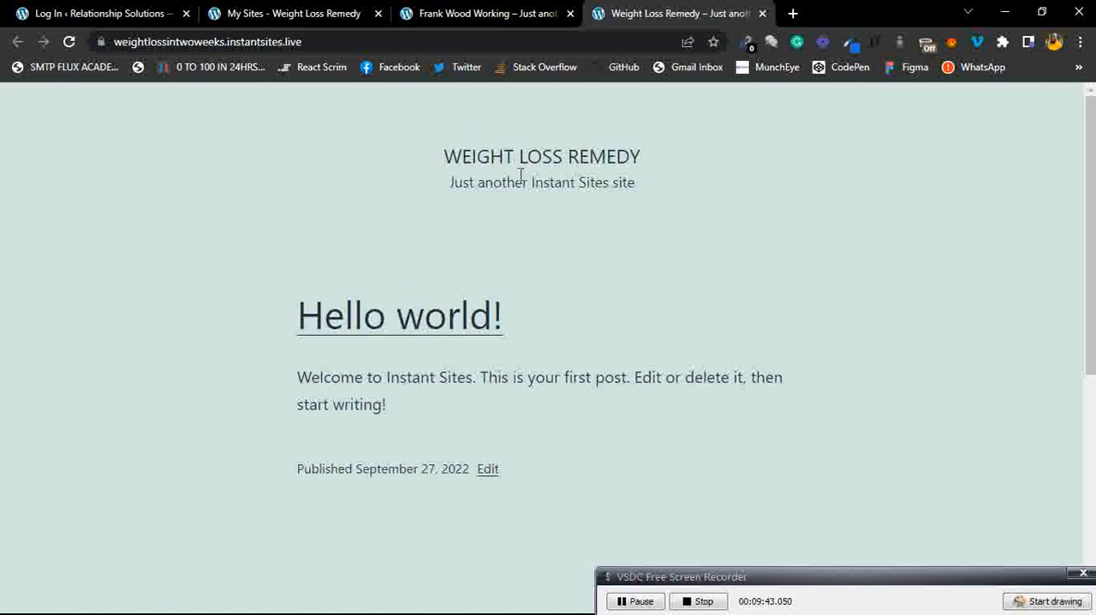
{"action": "left_click", "coordinate": [300, 13]}
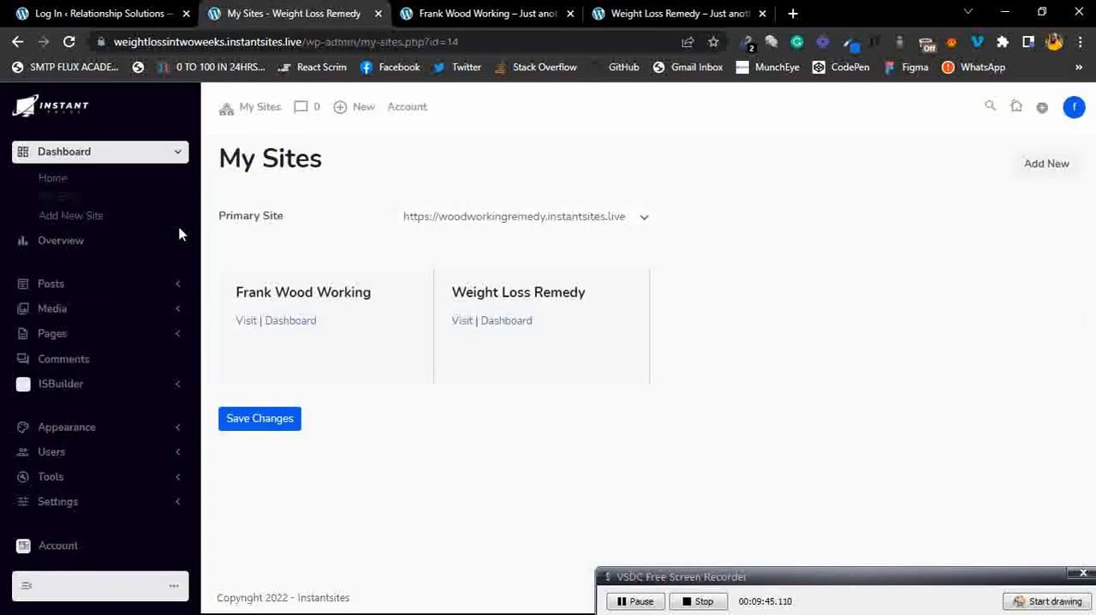
Open the site's Overview page and scroll through its sections.
{"action": "left_click", "coordinate": [131, 247]}
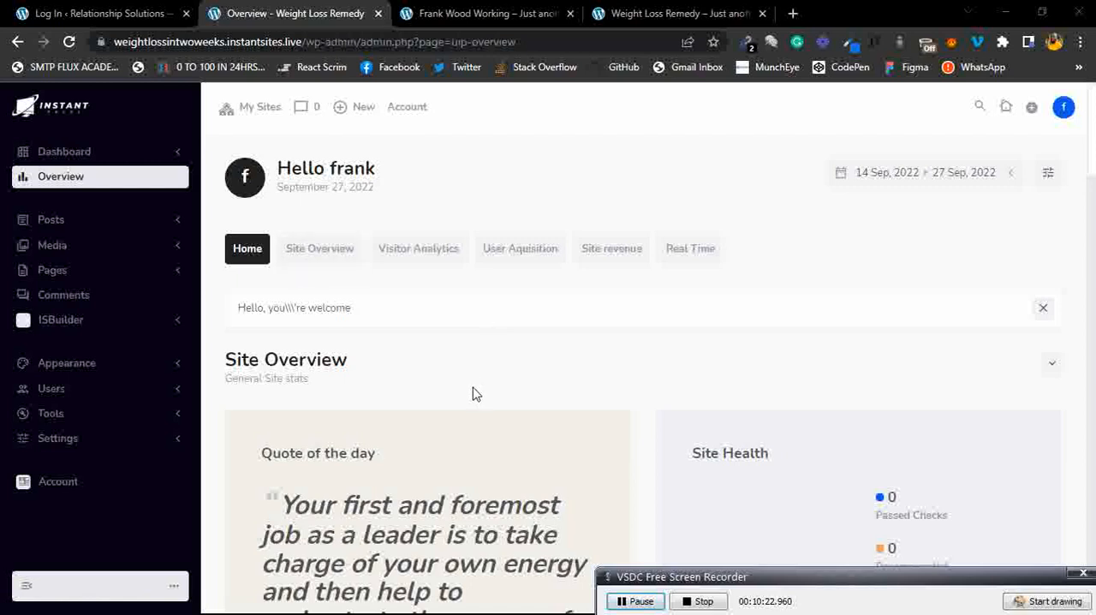
{"action": "scroll", "coordinate": [476, 427], "scroll_direction": "down", "scroll_amount": 5}
{"action": "scroll", "coordinate": [476, 426], "scroll_direction": "down", "scroll_amount": 1}
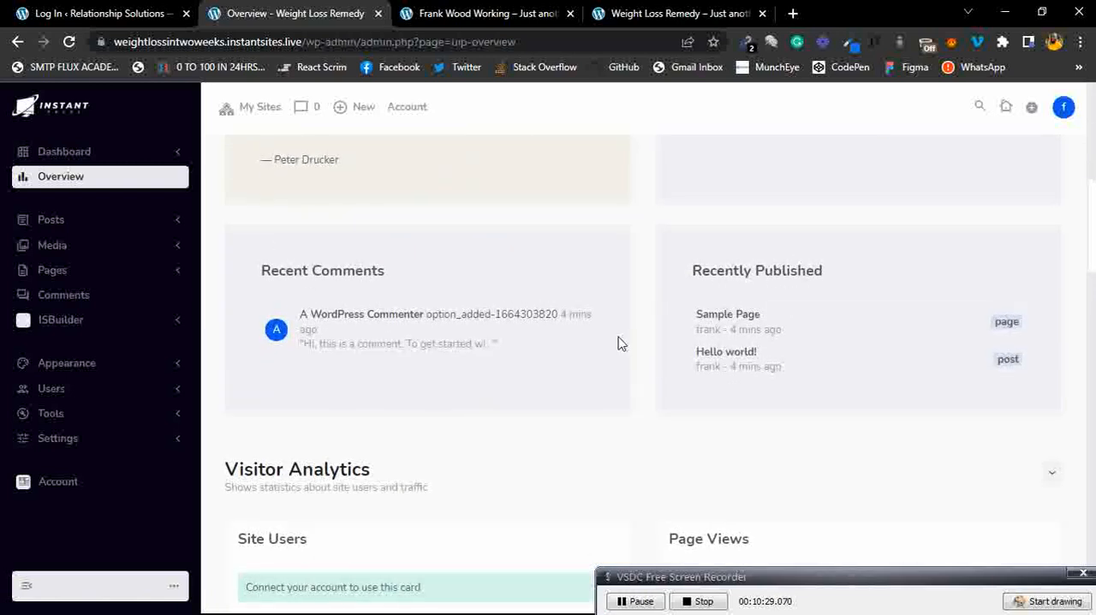
{"action": "scroll", "coordinate": [619, 342], "scroll_direction": "down", "scroll_amount": 3}
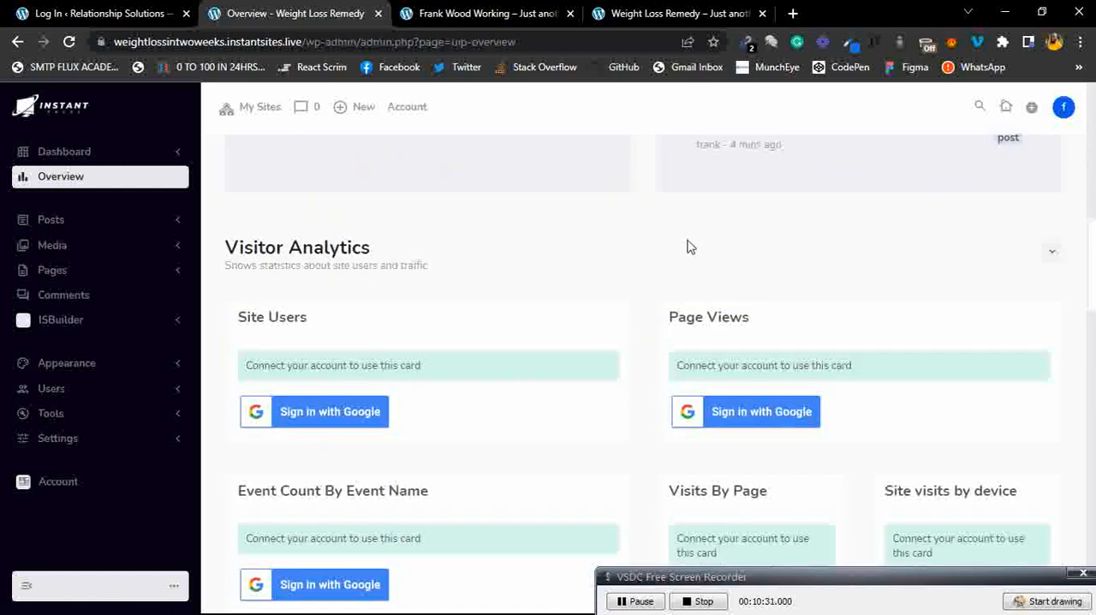
{"action": "scroll", "coordinate": [688, 245], "scroll_direction": "up", "scroll_amount": 3}
{"action": "scroll", "coordinate": [687, 244], "scroll_direction": "down", "scroll_amount": 2}
{"action": "key", "text": "super"}
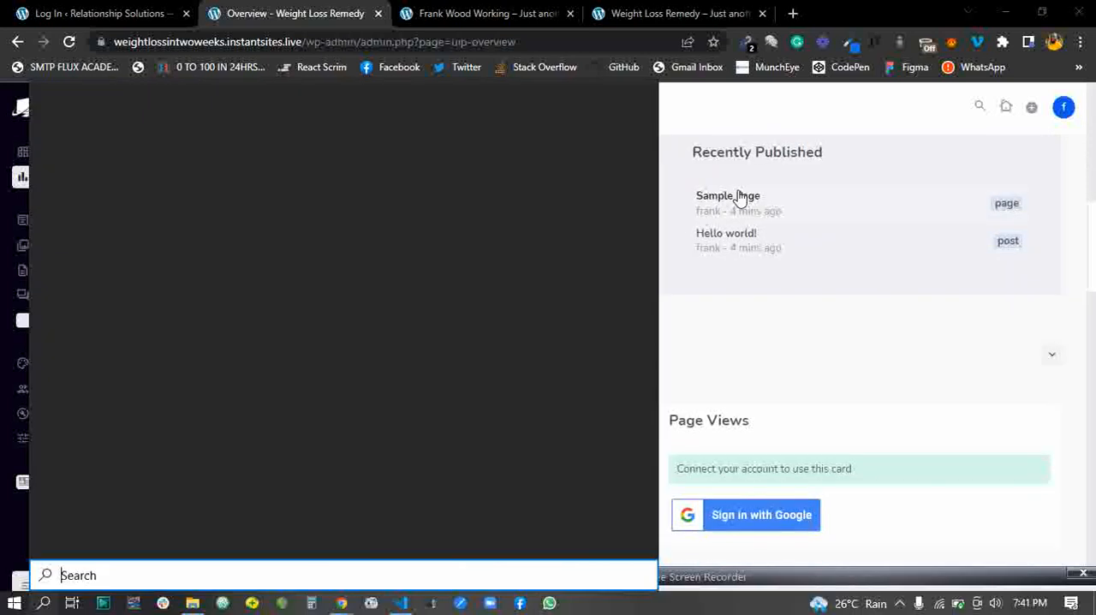
{"action": "left_click", "coordinate": [741, 176]}
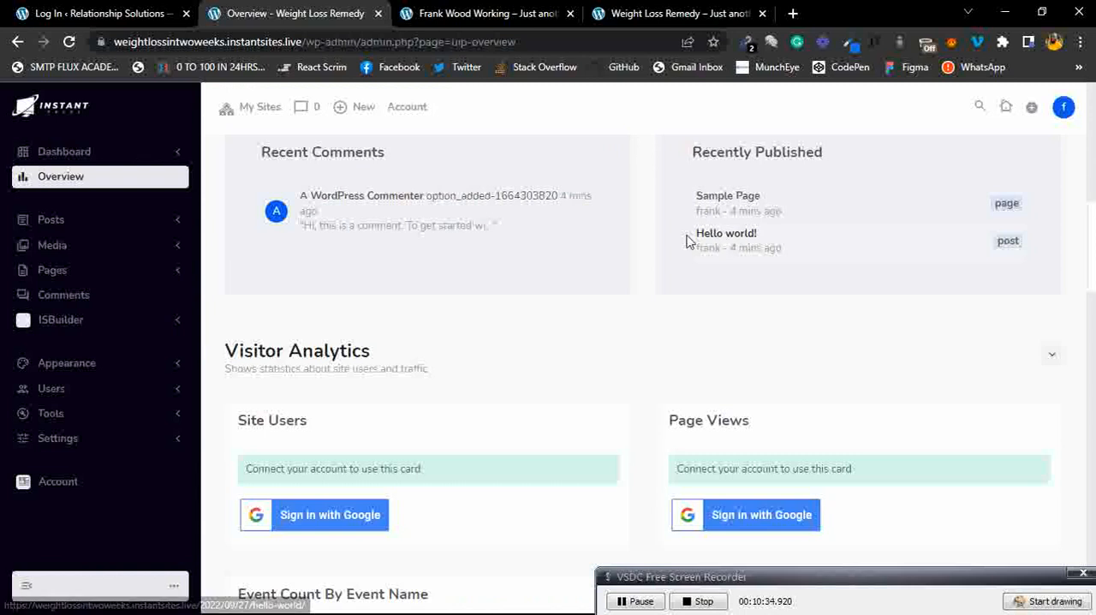
{"action": "scroll", "coordinate": [552, 289], "scroll_direction": "down", "scroll_amount": 3}
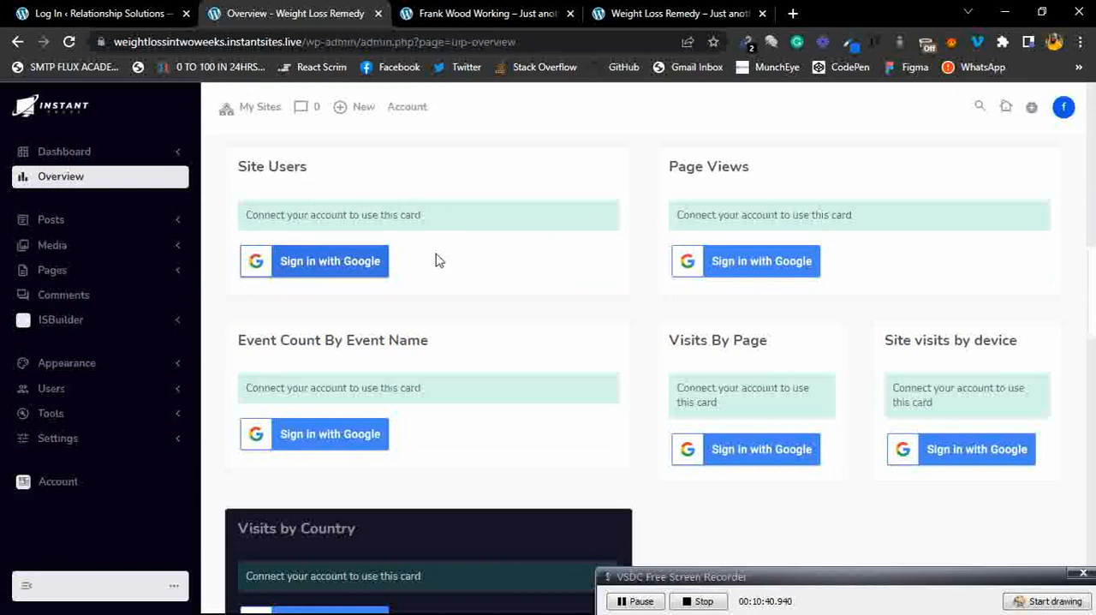
{"action": "scroll", "coordinate": [640, 247], "scroll_direction": "down", "scroll_amount": 2}
{"action": "scroll", "coordinate": [639, 247], "scroll_direction": "down", "scroll_amount": 2}
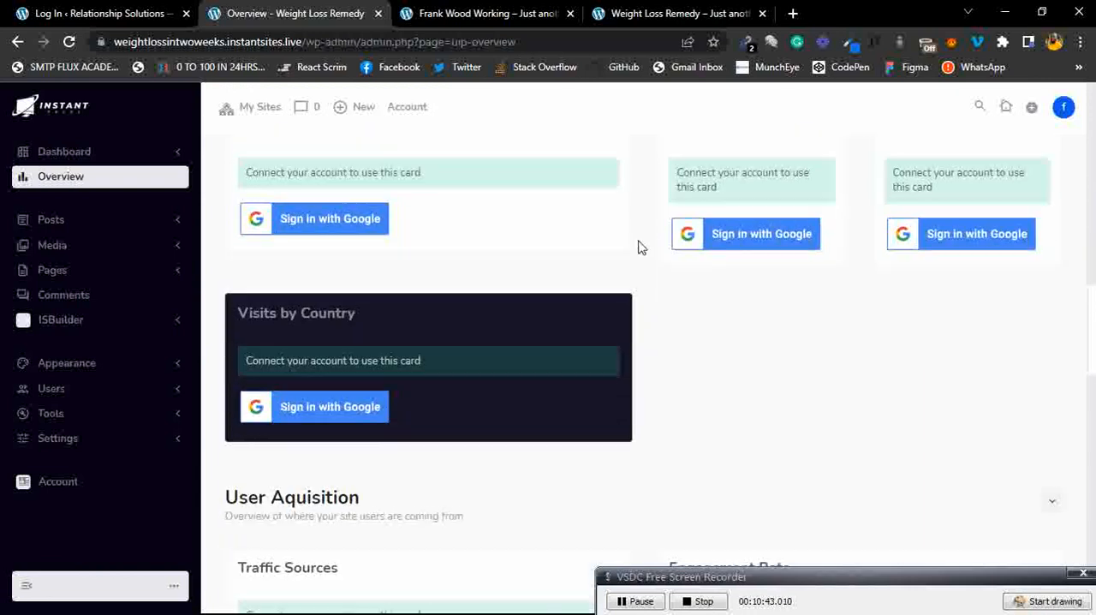
{"action": "scroll", "coordinate": [639, 247], "scroll_direction": "up", "scroll_amount": 2}
{"action": "scroll", "coordinate": [639, 248], "scroll_direction": "down", "scroll_amount": 4}
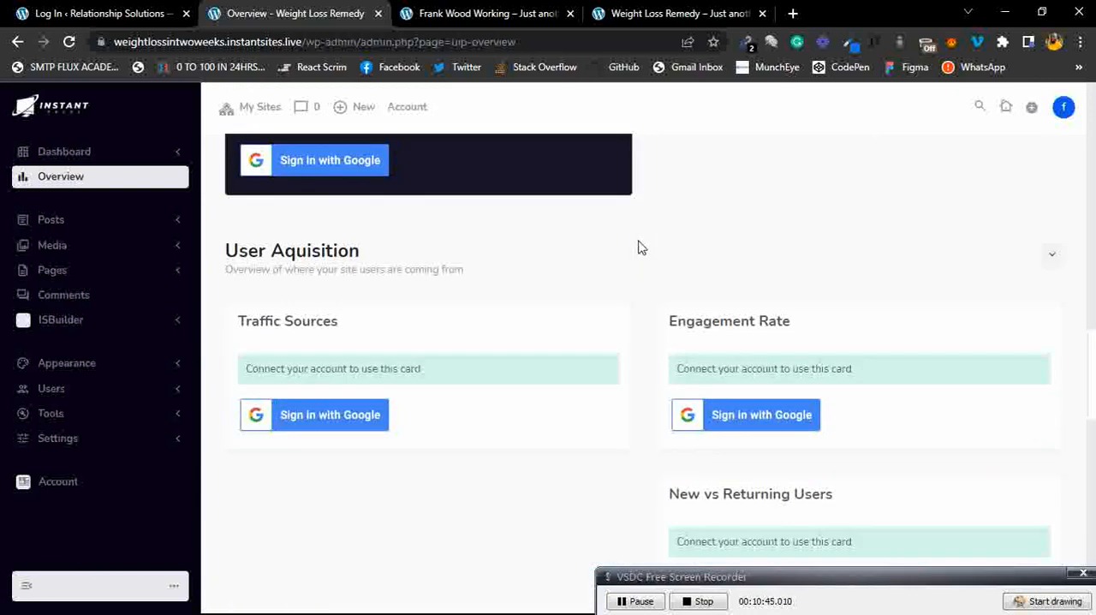
{"action": "scroll", "coordinate": [452, 306], "scroll_direction": "down", "scroll_amount": 1}
{"action": "scroll", "coordinate": [452, 306], "scroll_direction": "down", "scroll_amount": 1}
{"action": "scroll", "coordinate": [612, 316], "scroll_direction": "down", "scroll_amount": 2}
{"action": "scroll", "coordinate": [611, 316], "scroll_direction": "down", "scroll_amount": 1}
{"action": "scroll", "coordinate": [611, 316], "scroll_direction": "up", "scroll_amount": 15}
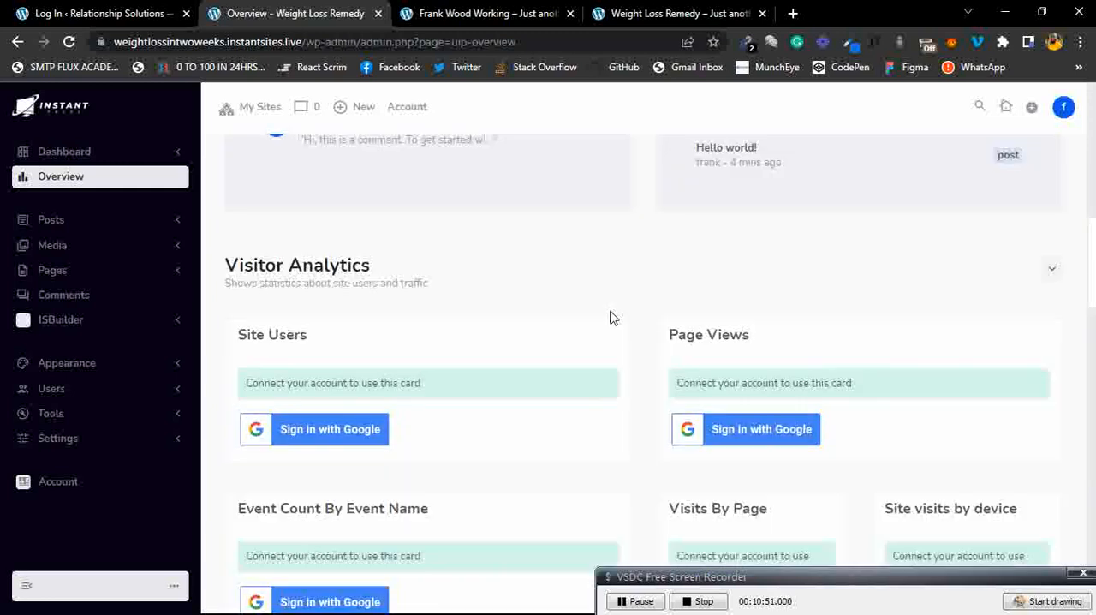
{"action": "scroll", "coordinate": [611, 317], "scroll_direction": "up", "scroll_amount": 4}
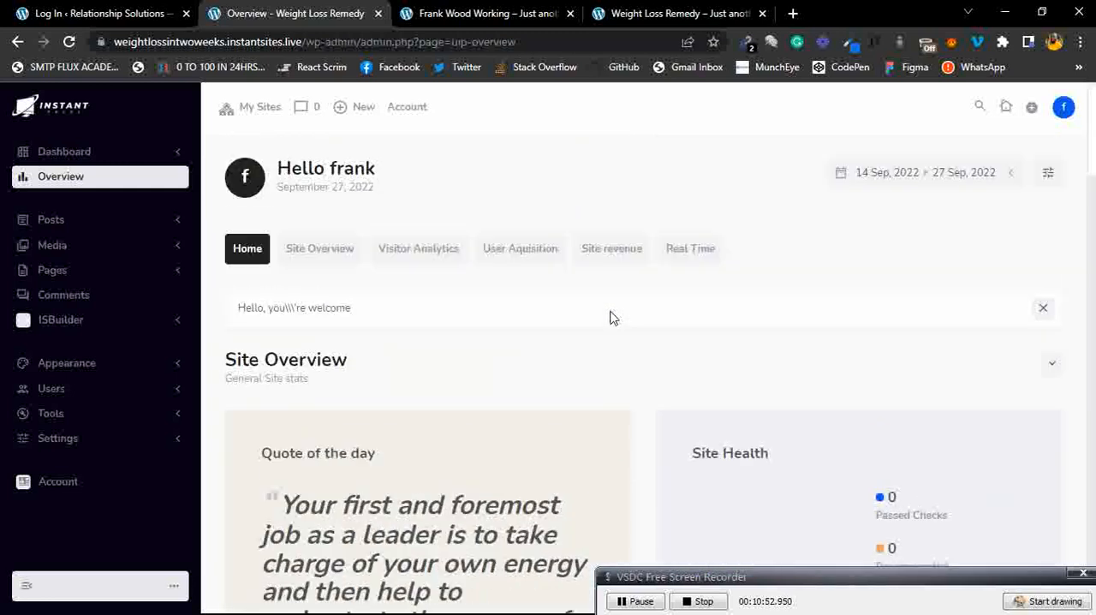
Browse the Overview's Site Overview, Visitor Analytics, User Aquisition, Site revenue and Real Time tabs, the date range, and return to Home.
{"action": "left_click", "coordinate": [323, 248]}
{"action": "scroll", "coordinate": [402, 334], "scroll_direction": "down", "scroll_amount": 3}
{"action": "scroll", "coordinate": [408, 336], "scroll_direction": "down", "scroll_amount": 2}
{"action": "scroll", "coordinate": [405, 334], "scroll_direction": "up", "scroll_amount": 5}
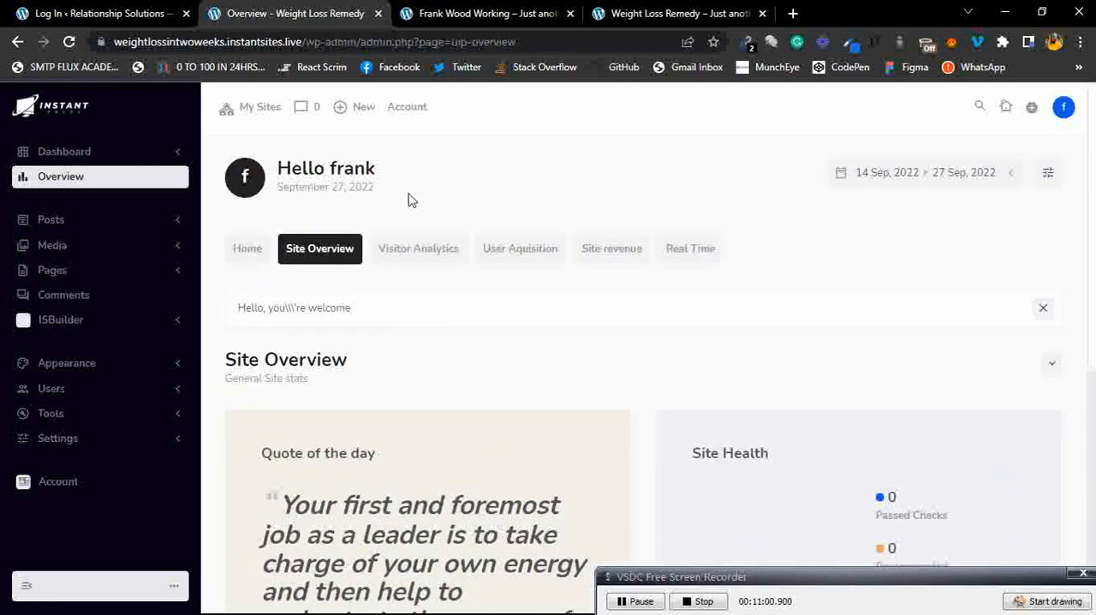
{"action": "left_click", "coordinate": [417, 255]}
{"action": "scroll", "coordinate": [459, 333], "scroll_direction": "down", "scroll_amount": 1}
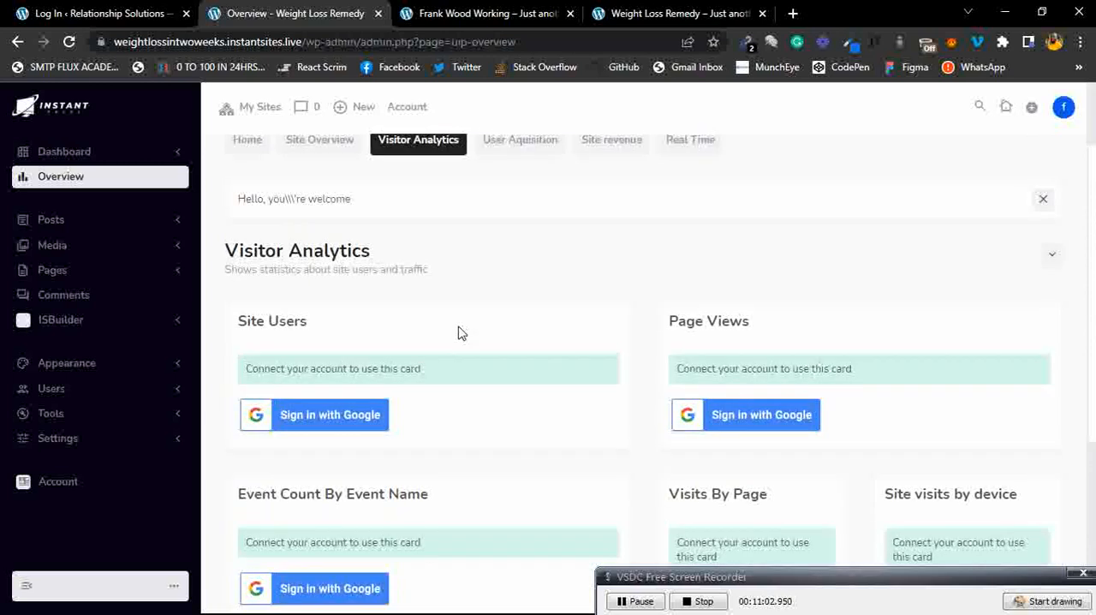
{"action": "scroll", "coordinate": [459, 332], "scroll_direction": "up", "scroll_amount": 1}
{"action": "left_click", "coordinate": [507, 190]}
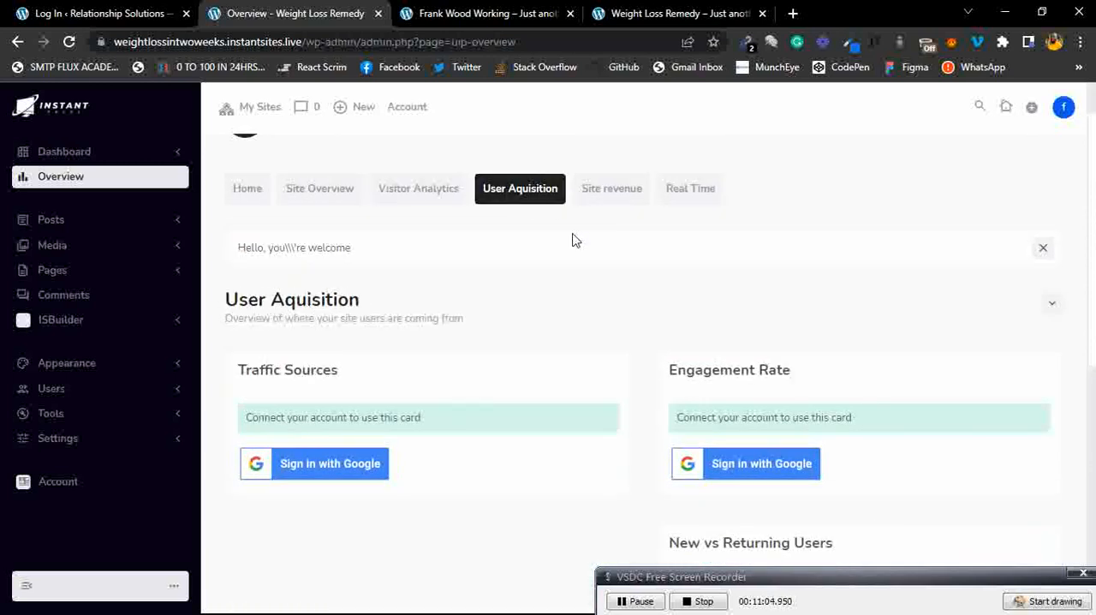
{"action": "scroll", "coordinate": [565, 299], "scroll_direction": "down", "scroll_amount": 5}
{"action": "scroll", "coordinate": [567, 295], "scroll_direction": "up", "scroll_amount": 6}
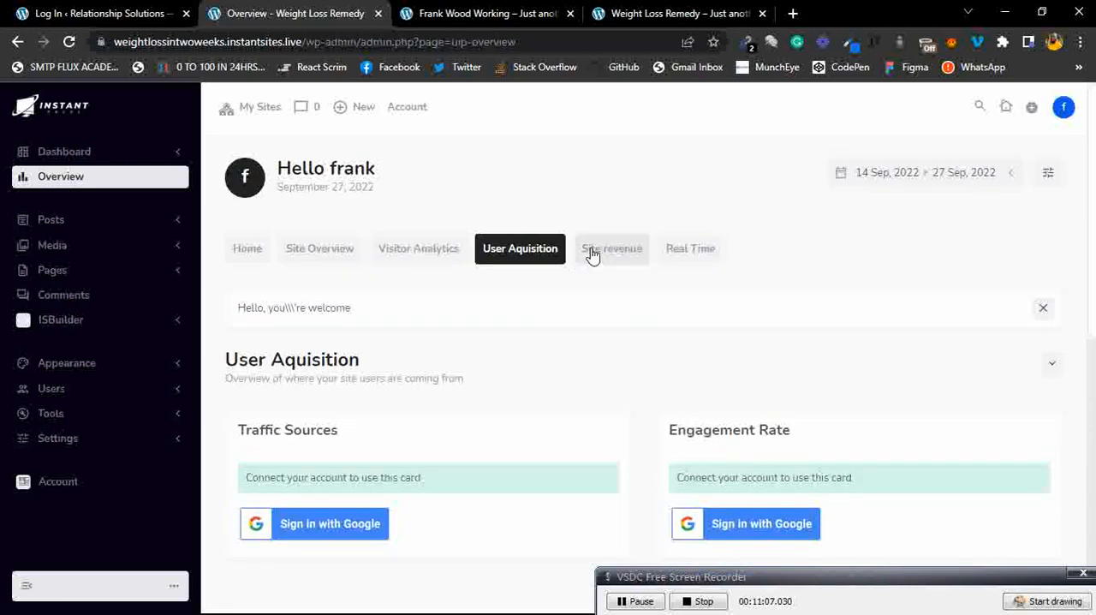
{"action": "left_click", "coordinate": [611, 250]}
{"action": "left_click", "coordinate": [691, 255]}
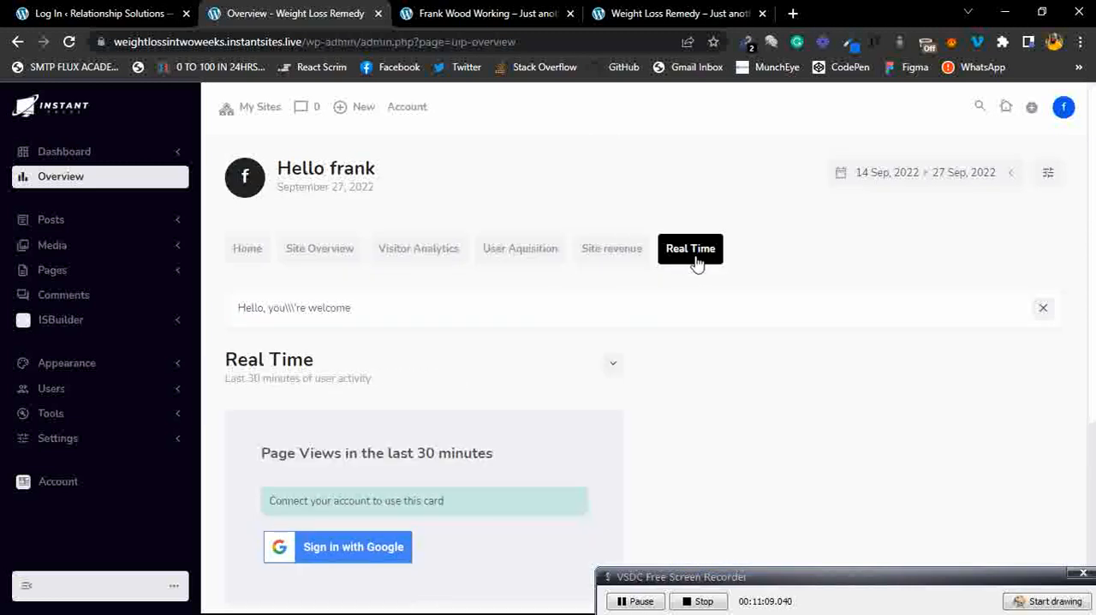
{"action": "scroll", "coordinate": [516, 359], "scroll_direction": "down", "scroll_amount": 2}
{"action": "right_click", "coordinate": [516, 357]}
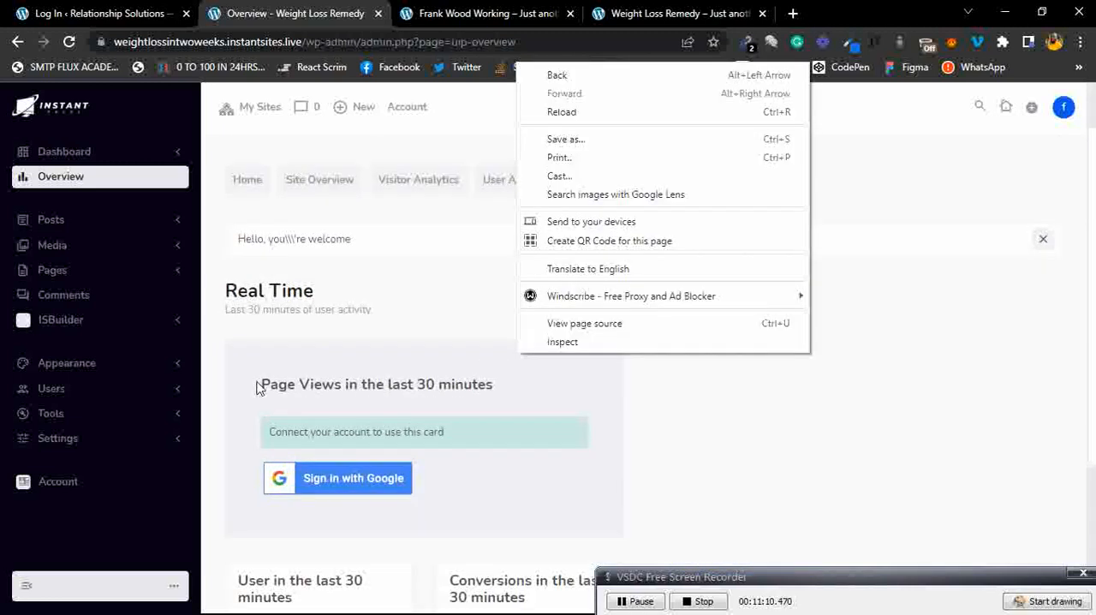
{"action": "left_click", "coordinate": [414, 318]}
{"action": "scroll", "coordinate": [479, 409], "scroll_direction": "down", "scroll_amount": 3}
{"action": "scroll", "coordinate": [481, 410], "scroll_direction": "up", "scroll_amount": 2}
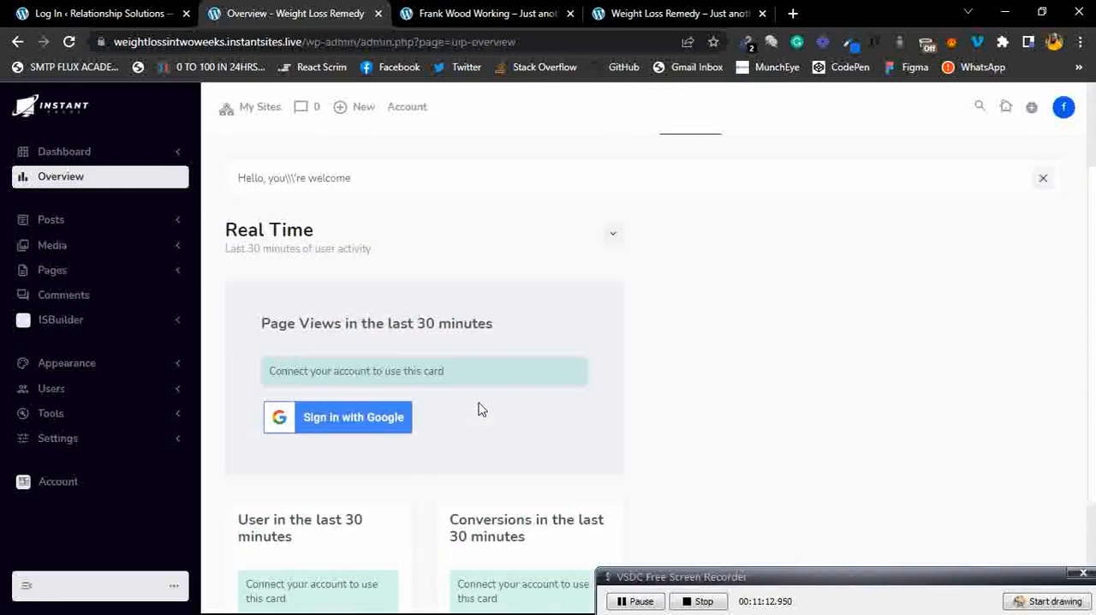
{"action": "scroll", "coordinate": [480, 409], "scroll_direction": "up", "scroll_amount": 2}
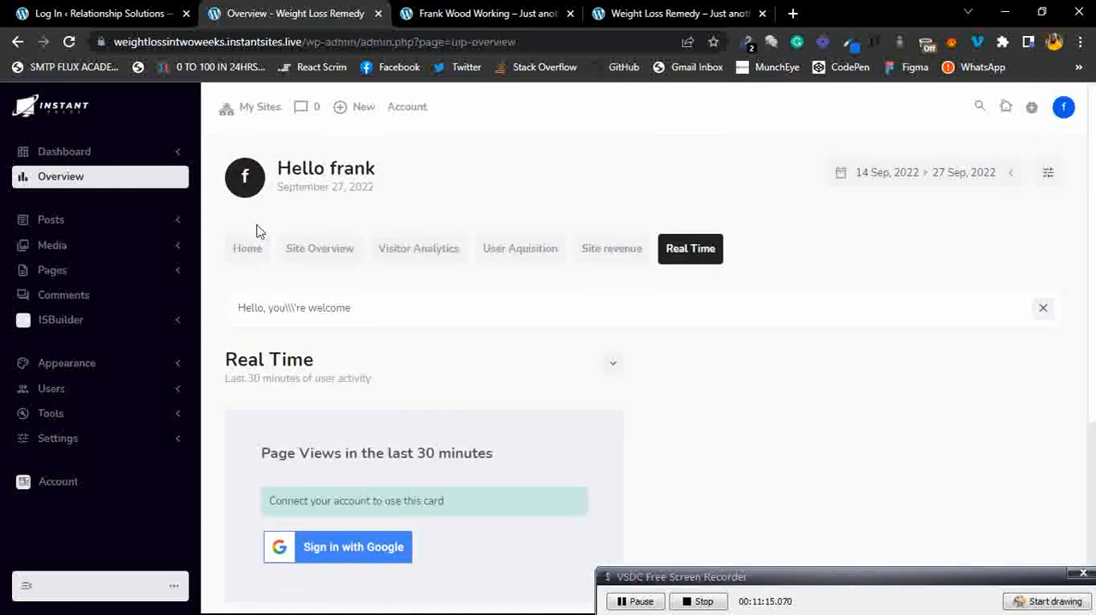
{"action": "left_click", "coordinate": [250, 248]}
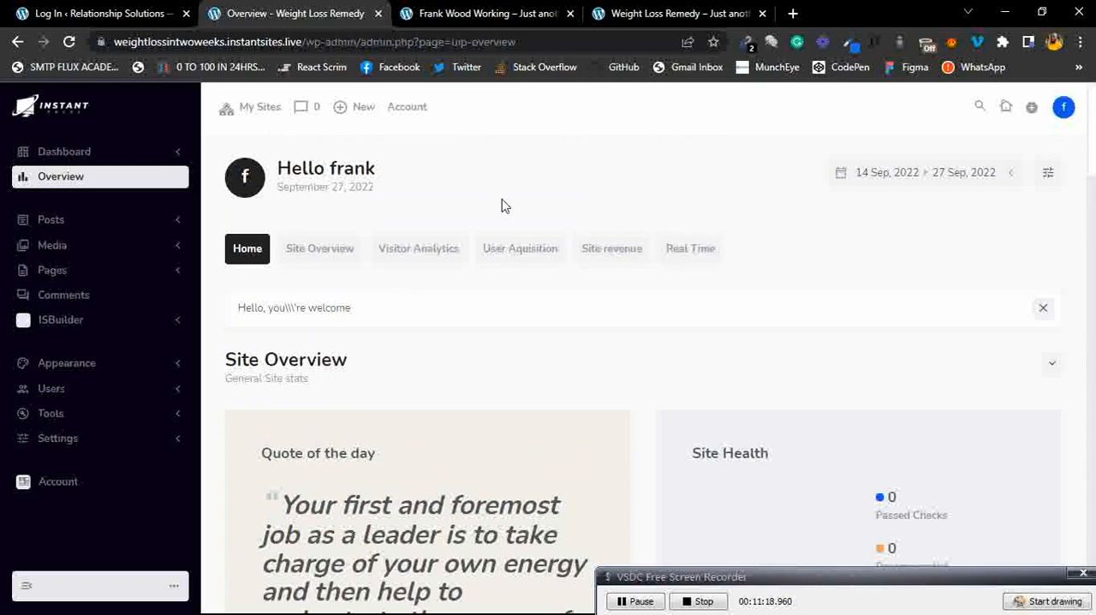
{"action": "left_click", "coordinate": [1013, 176]}
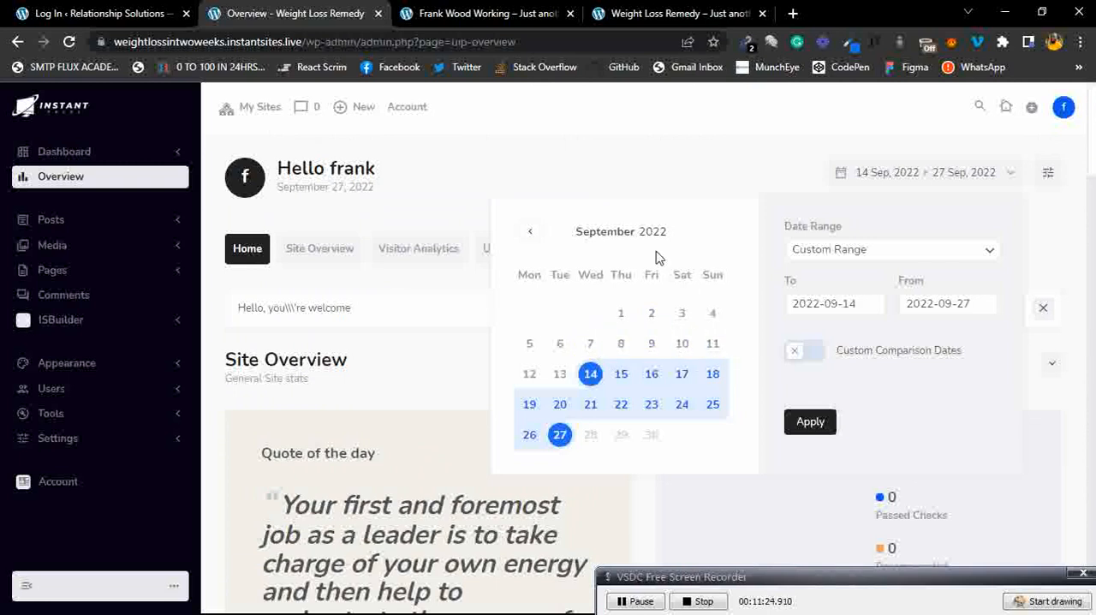
{"action": "left_click", "coordinate": [587, 152]}
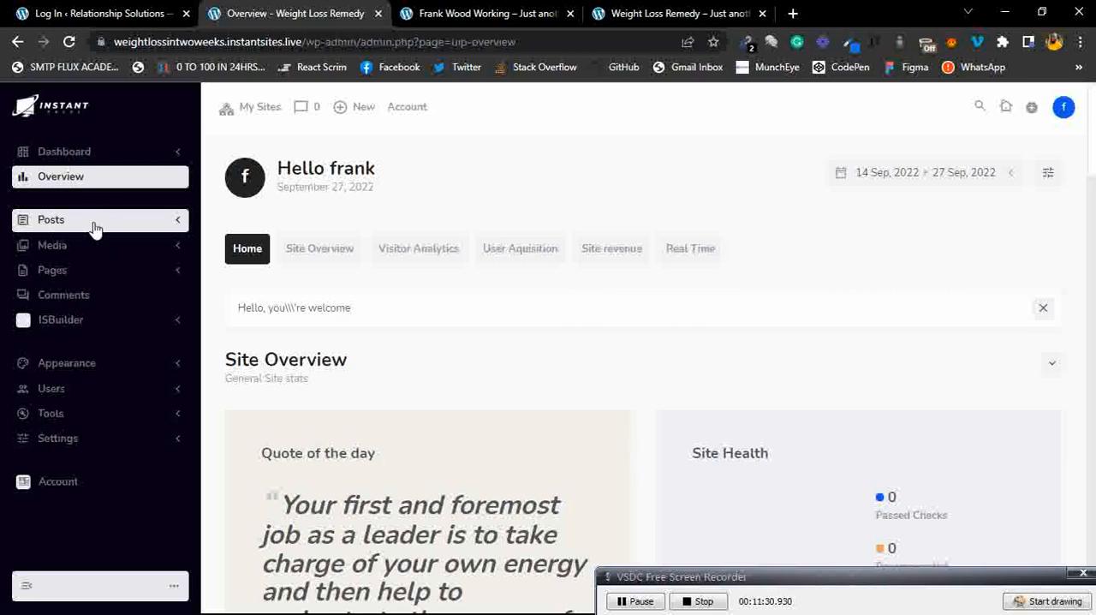
Start a new post for the Weight Loss Remedy site from the Posts section.
{"action": "left_click", "coordinate": [94, 222]}
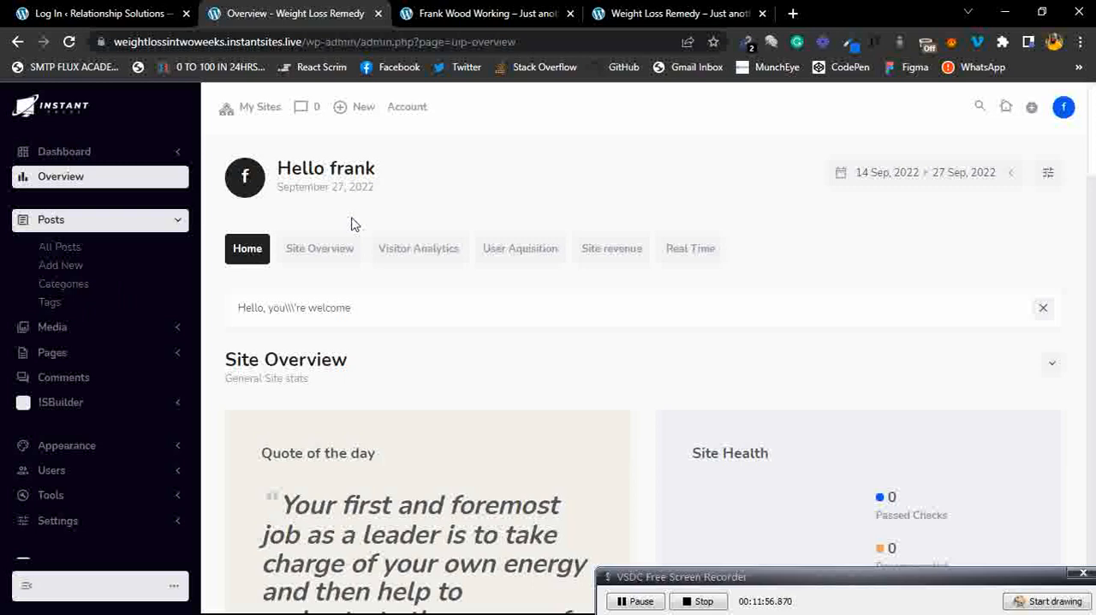
{"action": "left_click", "coordinate": [71, 253]}
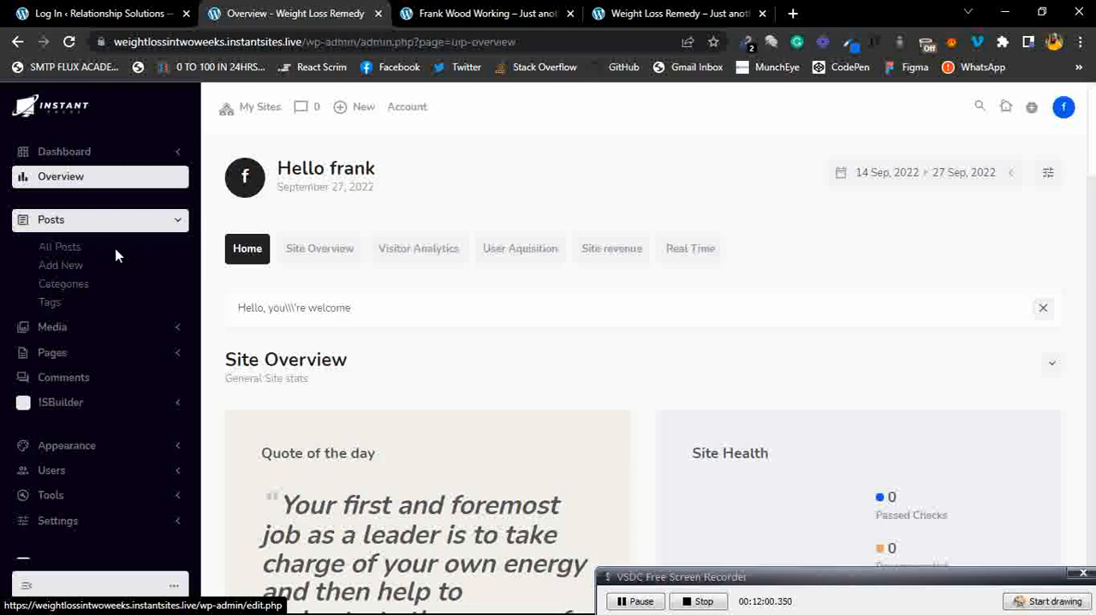
{"action": "left_click", "coordinate": [70, 273]}
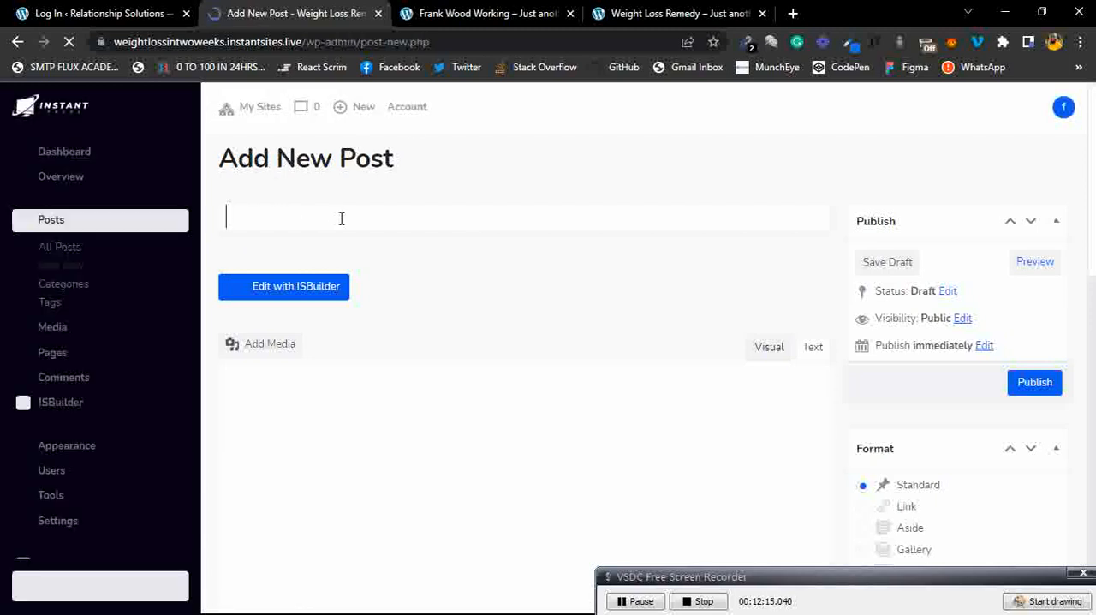
Title the post HOW THIS PRODUCT HELPS YOU LOOSE WEIGHT IN TWO WEEKS FLAT.
{"action": "type", "text": "How"}
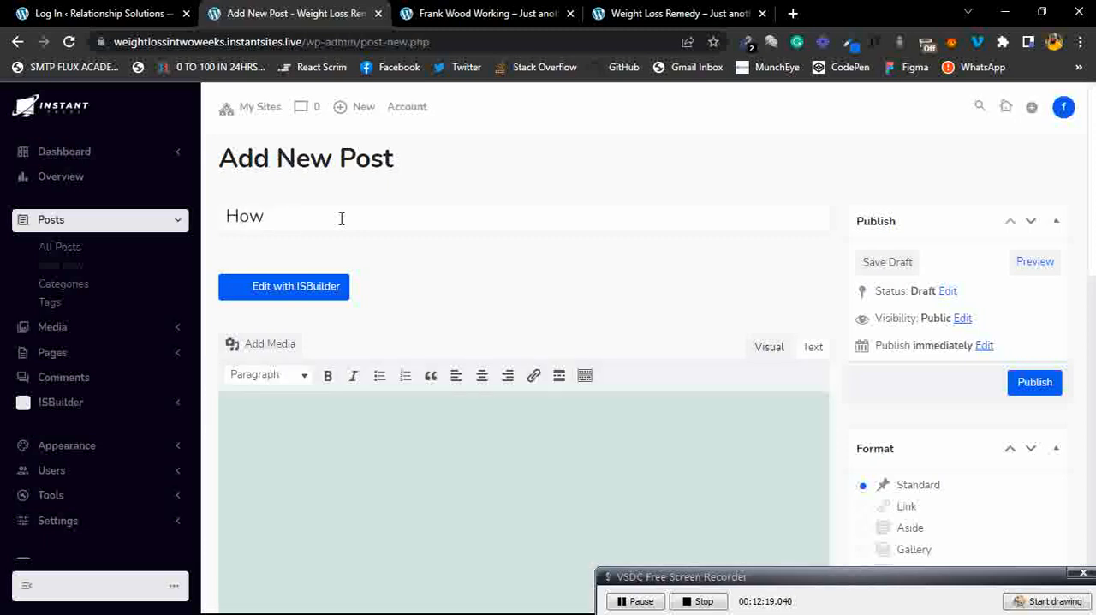
{"action": "type", "text": " this pr"}
{"action": "key", "text": "ctrl+a"}
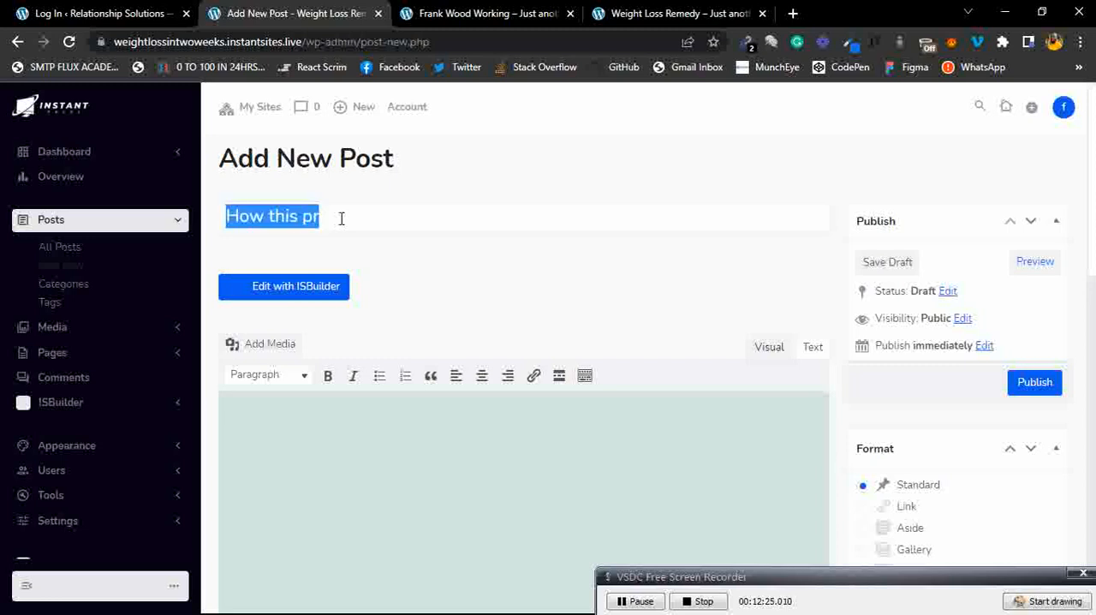
{"action": "type", "text": "HOW THIS PRO"}
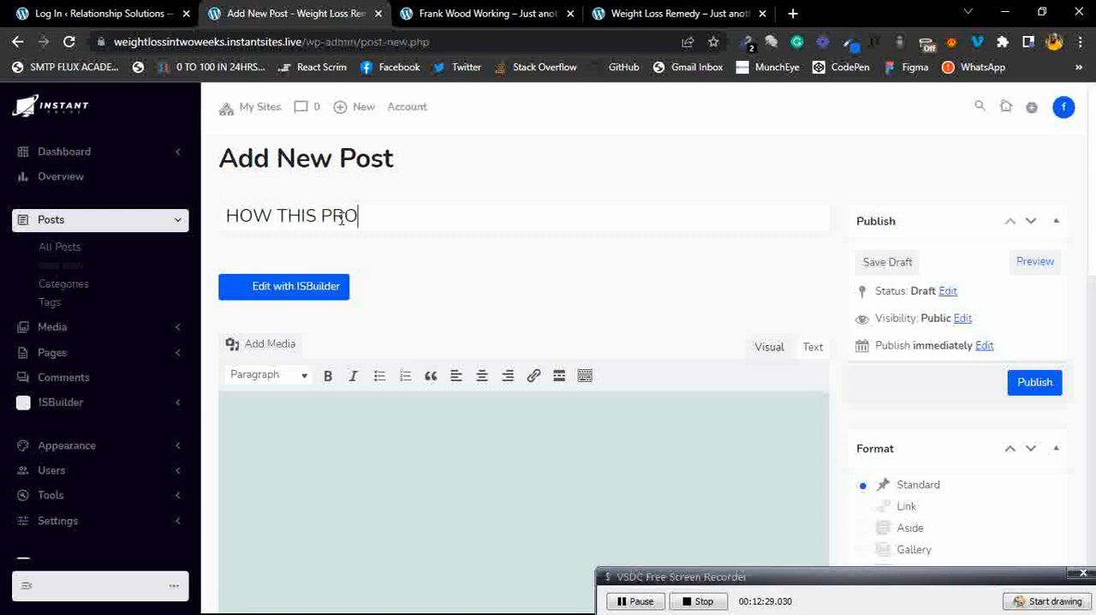
{"action": "type", "text": "DUCT H"}
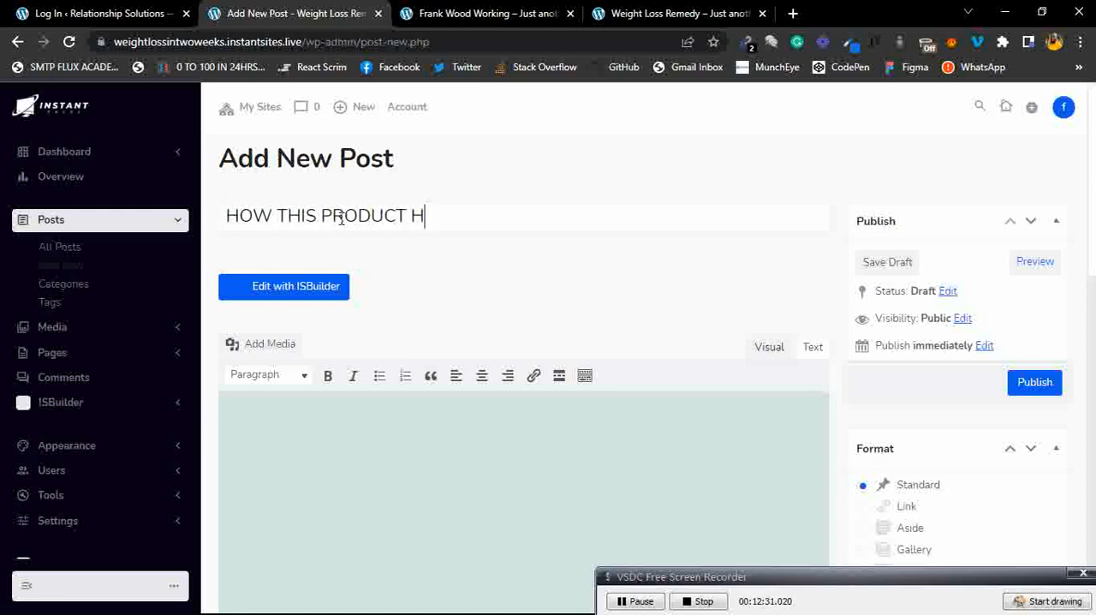
{"action": "type", "text": "ELPS YOU LOOSE WEIGHT IN TWO"}
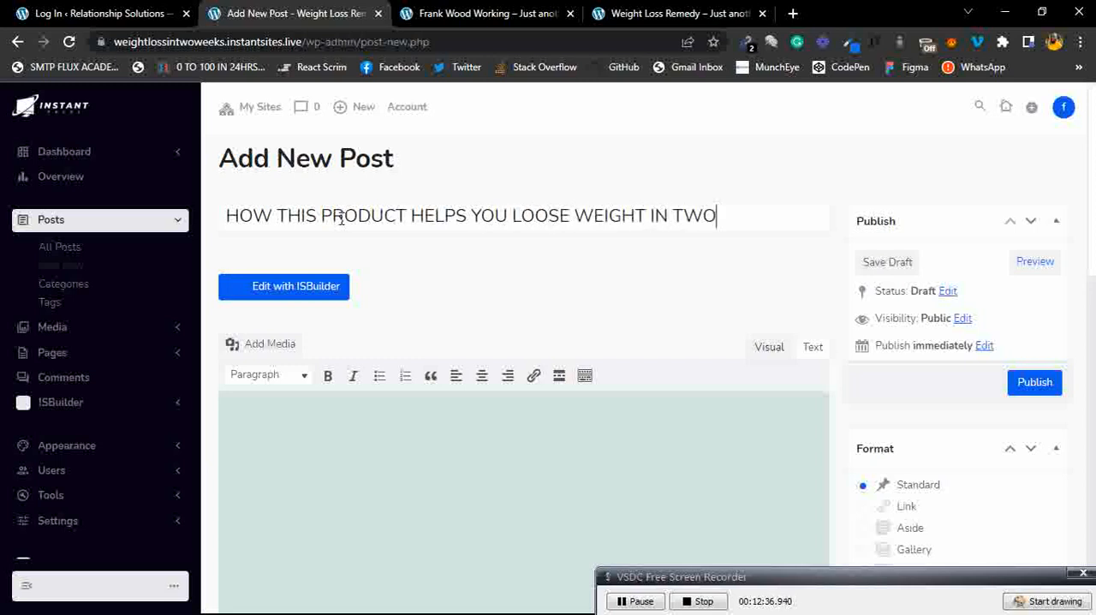
{"action": "type", "text": " WEEKS FLAT"}
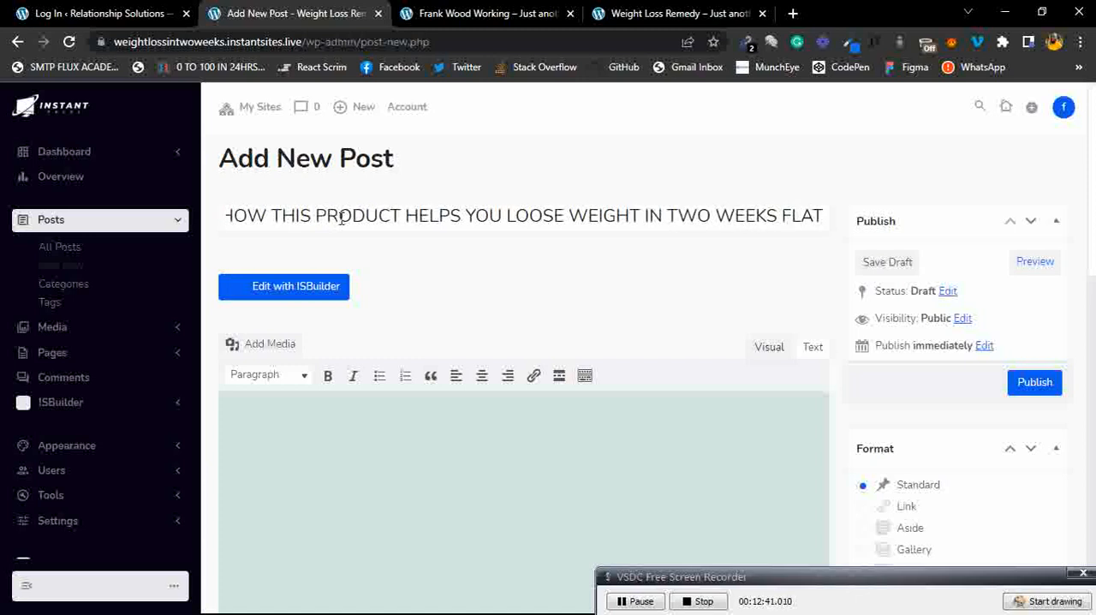
{"action": "left_click", "coordinate": [458, 302]}
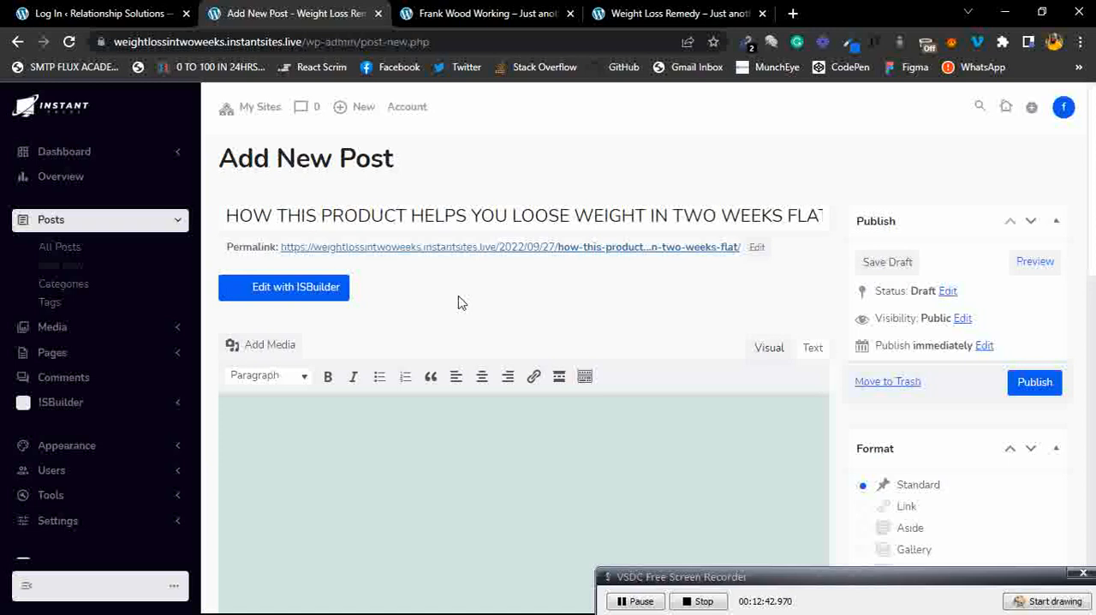
{"action": "scroll", "coordinate": [458, 302], "scroll_direction": "down", "scroll_amount": 1}
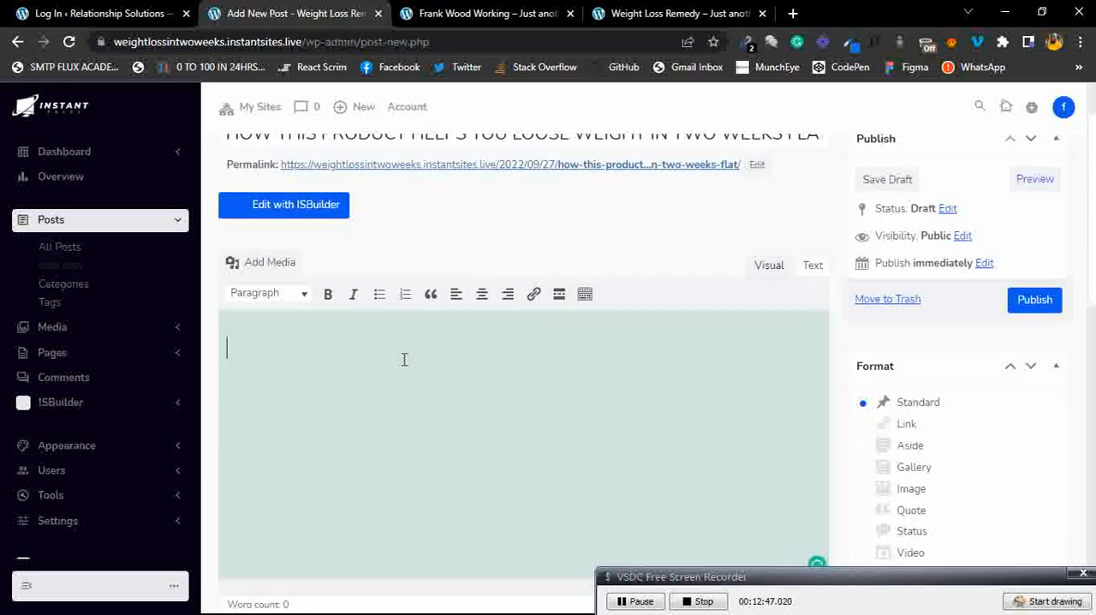
Write three lines of placeholder body text: jkksvksjbkskvb. s s]\, kjkbckcjksjckjcksj and cks c, sd.
{"action": "scroll", "coordinate": [404, 359], "scroll_direction": "down", "scroll_amount": 1}
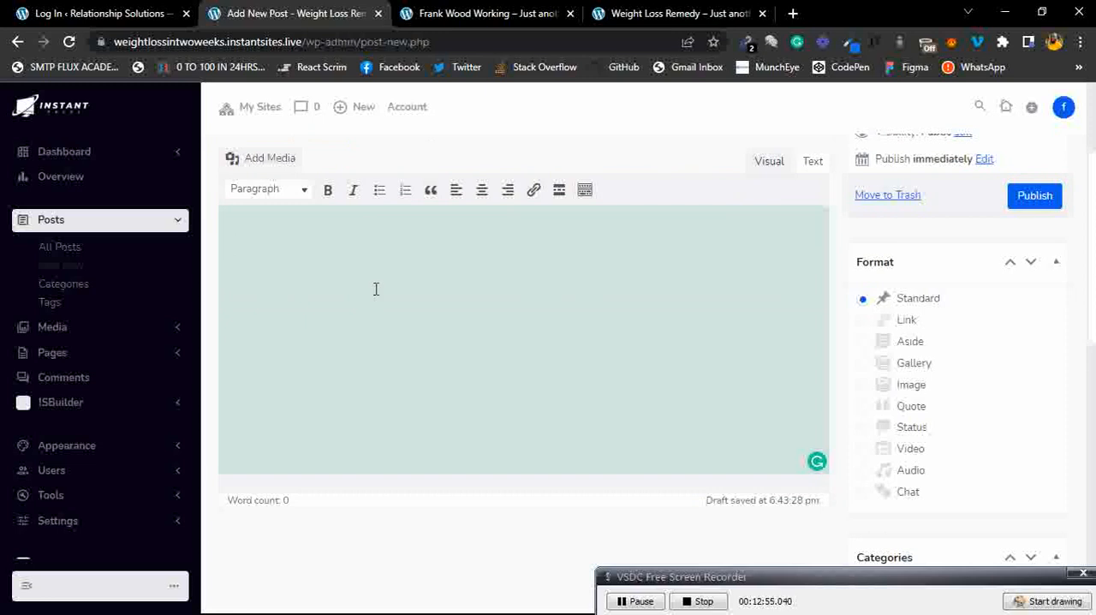
{"action": "type", "text": "jkksvksjbkskvb. s s]\\"}
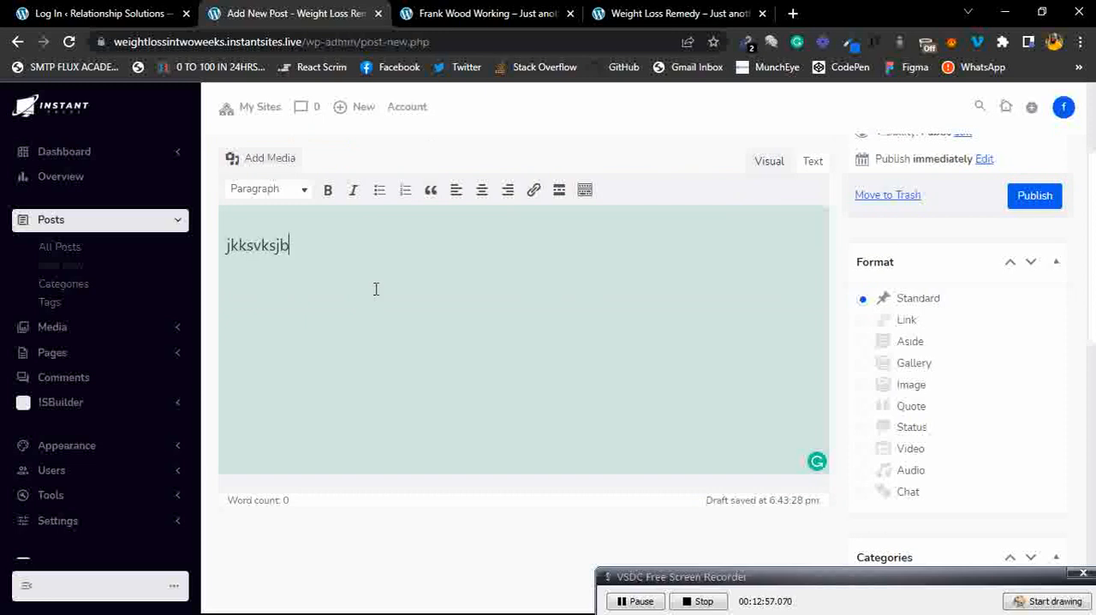
{"action": "key", "text": "Return"}
{"action": "key", "text": "Return"}
{"action": "type", "text": "kjkbckcjksjckjcksj"}
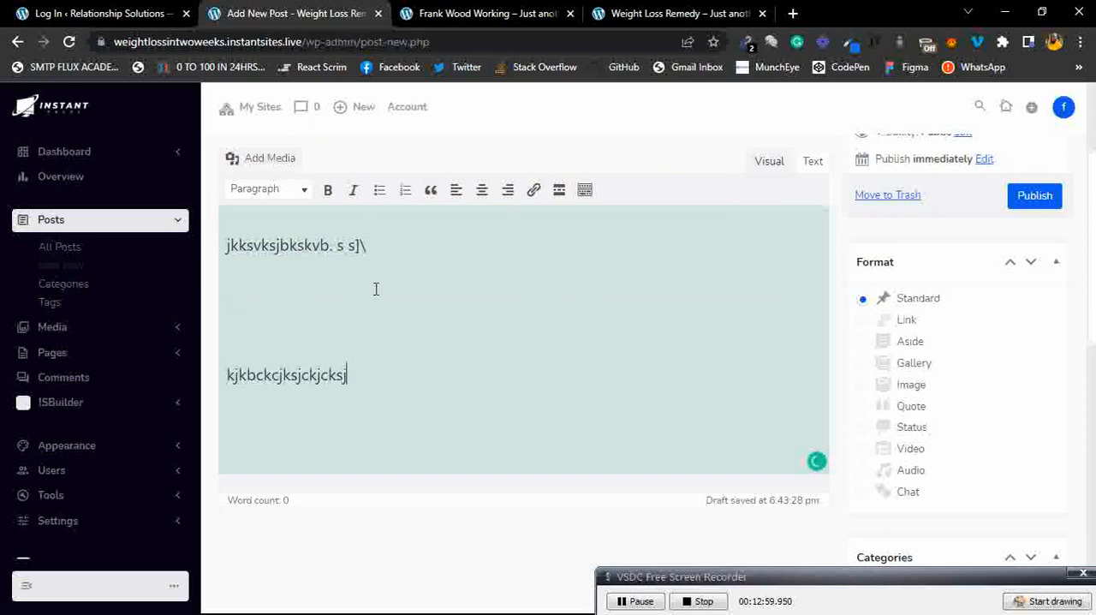
{"action": "key", "text": "Return"}
{"action": "type", "text": "cks c, sd"}
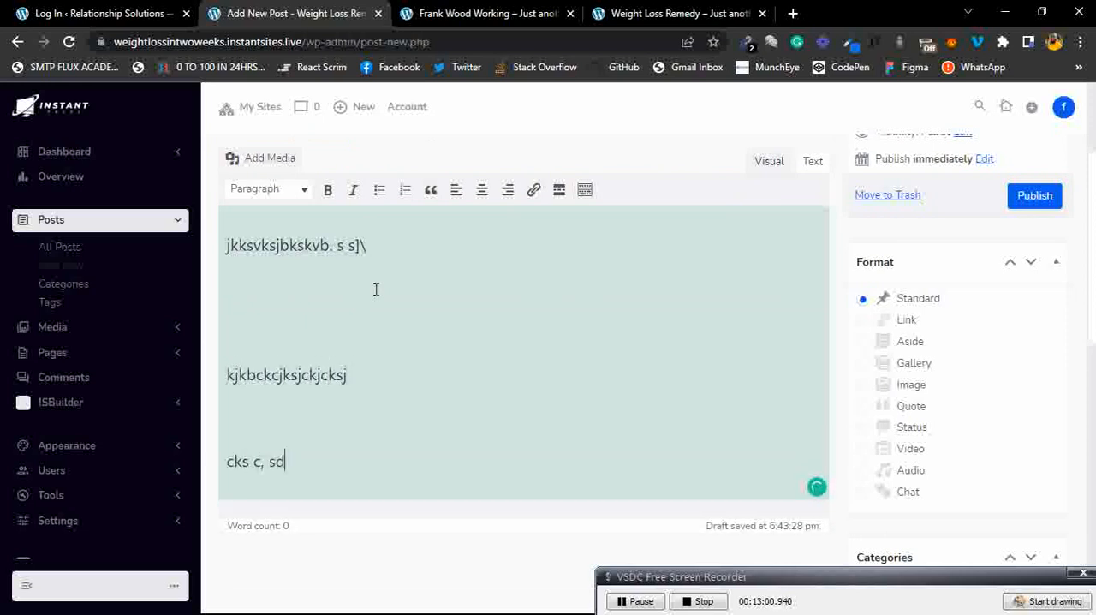
{"action": "scroll", "coordinate": [393, 299], "scroll_direction": "down", "scroll_amount": 1}
{"action": "key", "text": "Return"}
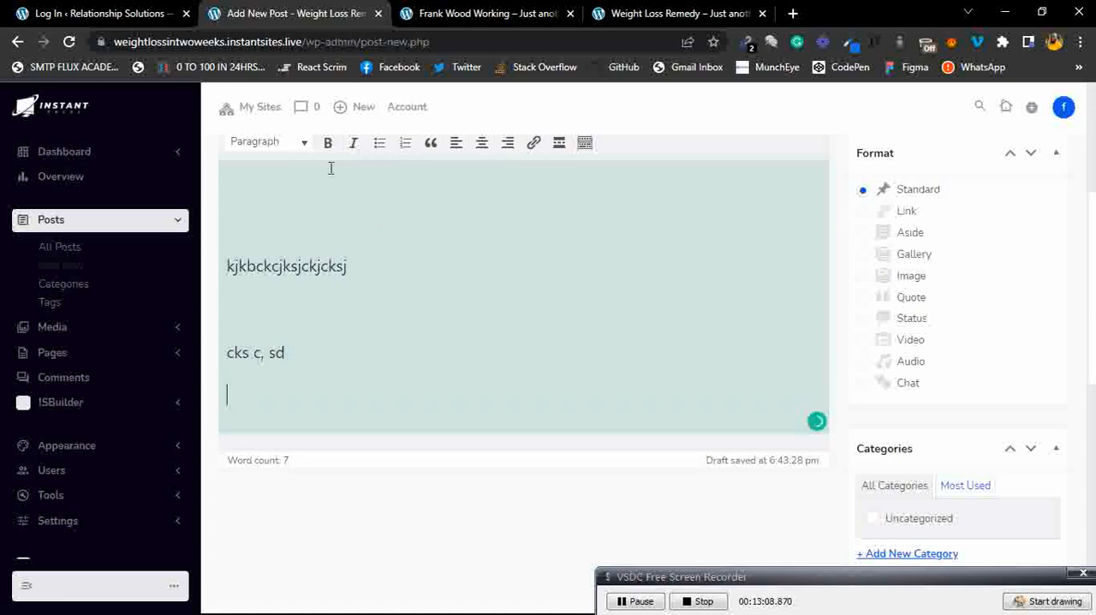
Make the first line of the post body bold and italic.
{"action": "scroll", "coordinate": [330, 171], "scroll_direction": "up", "scroll_amount": 1}
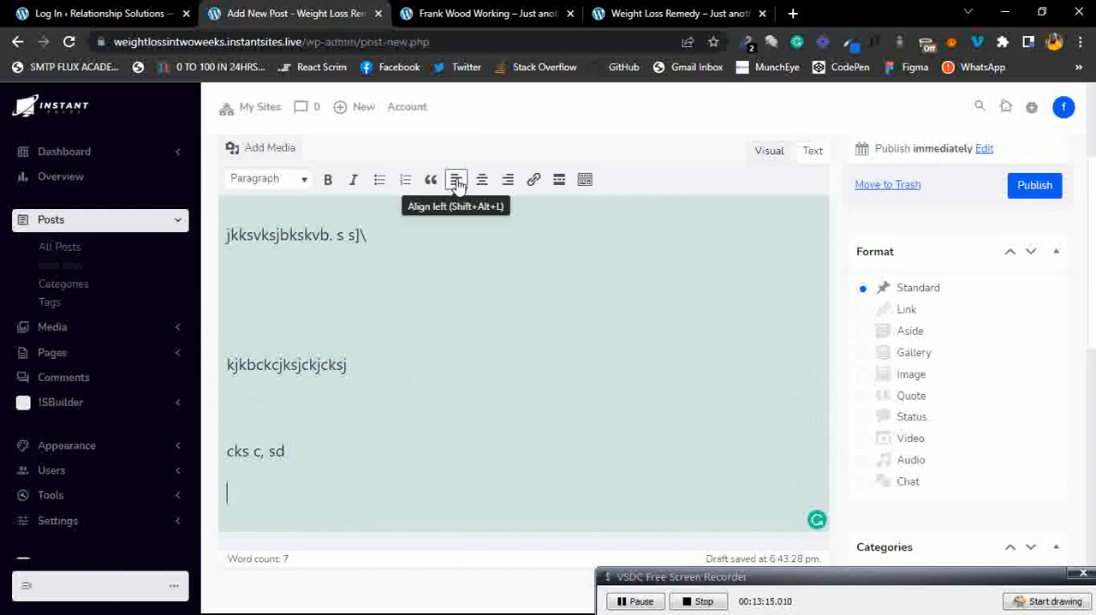
{"action": "triple_click", "coordinate": [333, 234]}
{"action": "left_click", "coordinate": [328, 179]}
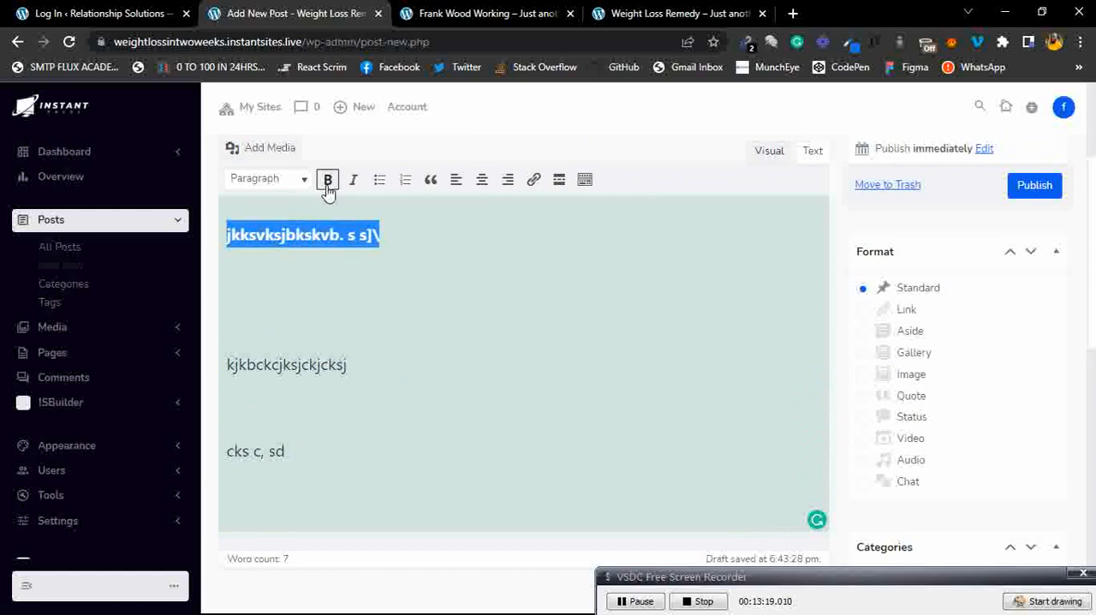
{"action": "left_click", "coordinate": [420, 252]}
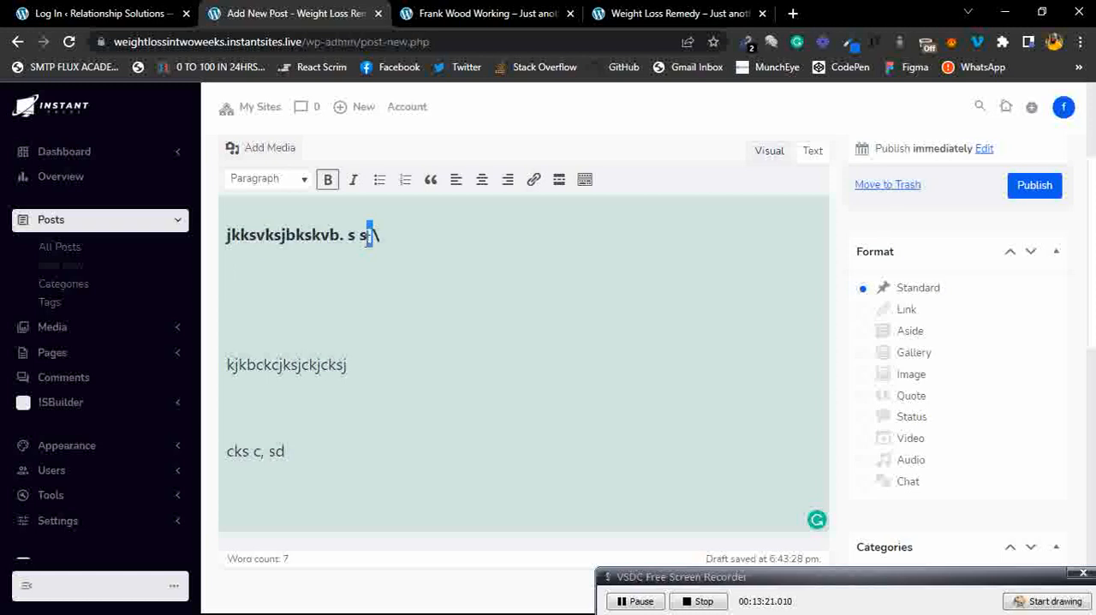
{"action": "triple_click", "coordinate": [368, 234]}
{"action": "left_click", "coordinate": [352, 180]}
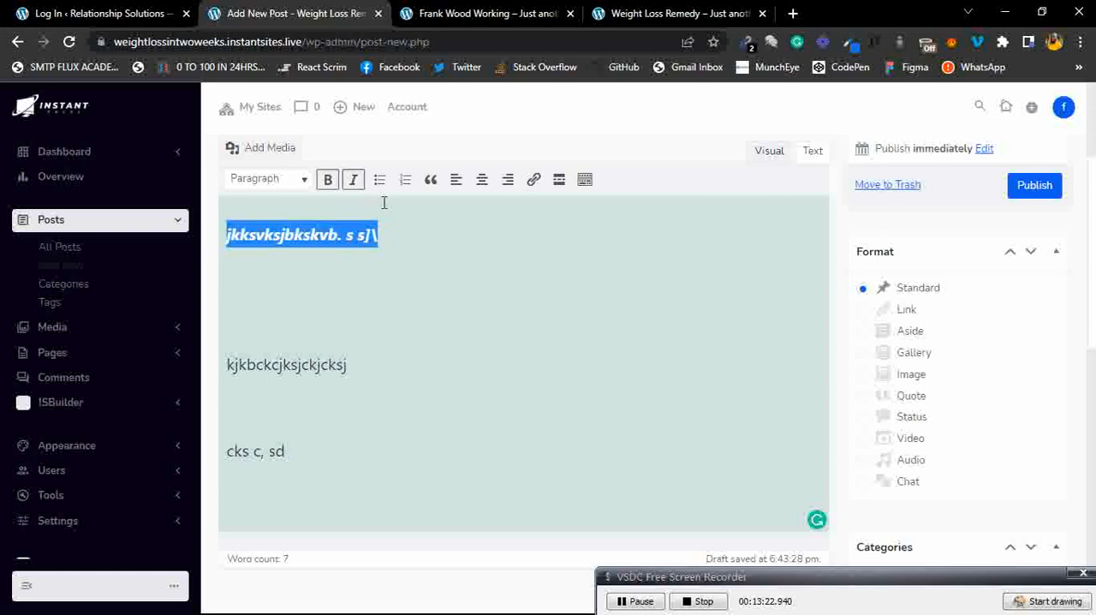
Try bulleted list and blockquote formatting on the first line, then remove them.
{"action": "left_click", "coordinate": [379, 181]}
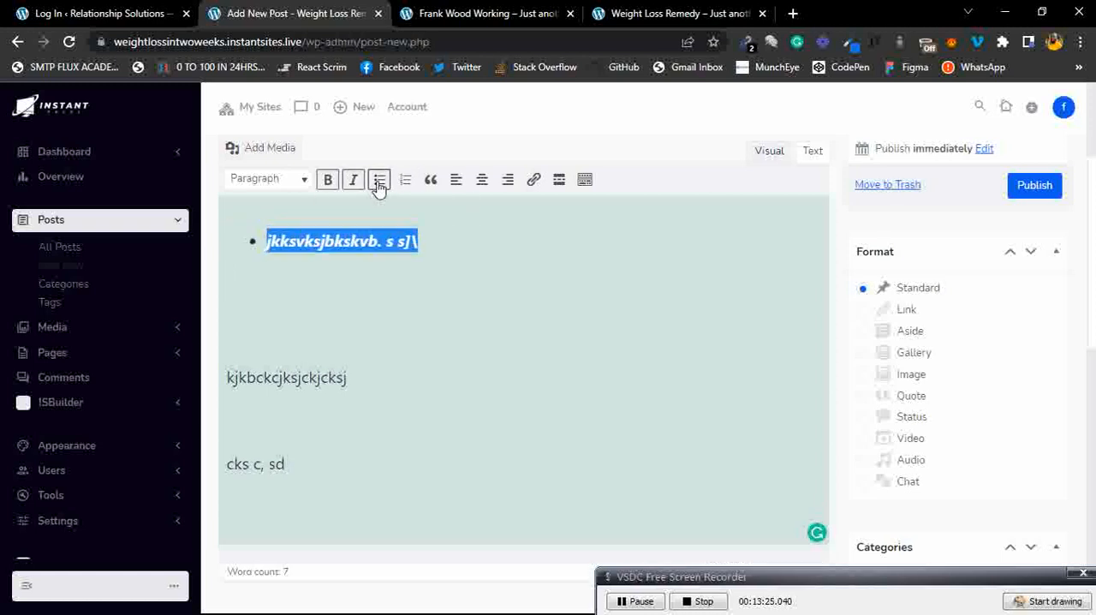
{"action": "left_click", "coordinate": [430, 184]}
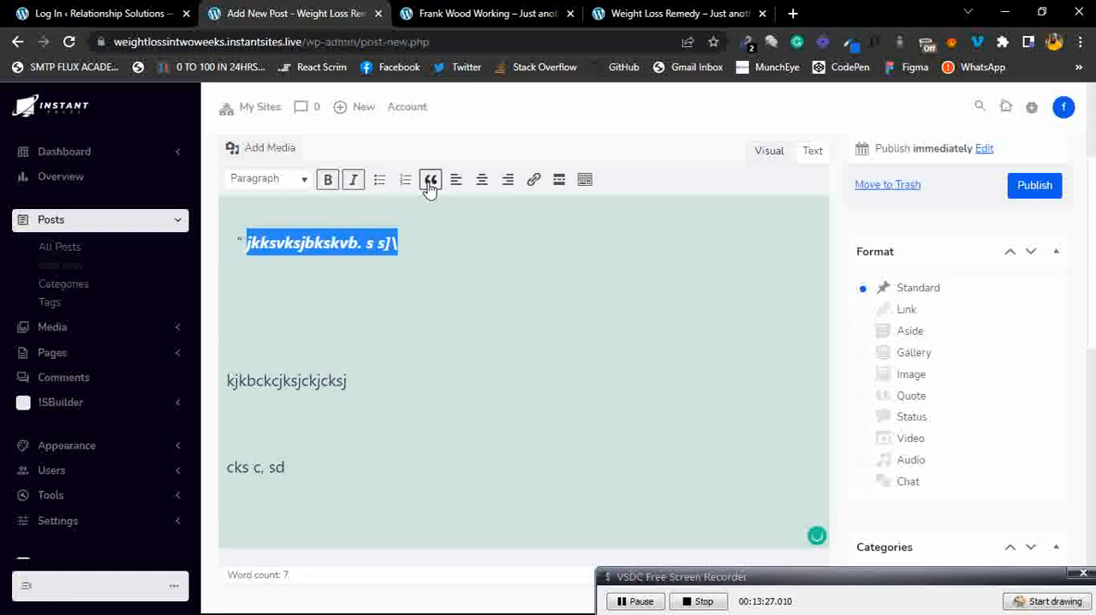
{"action": "left_click", "coordinate": [430, 184]}
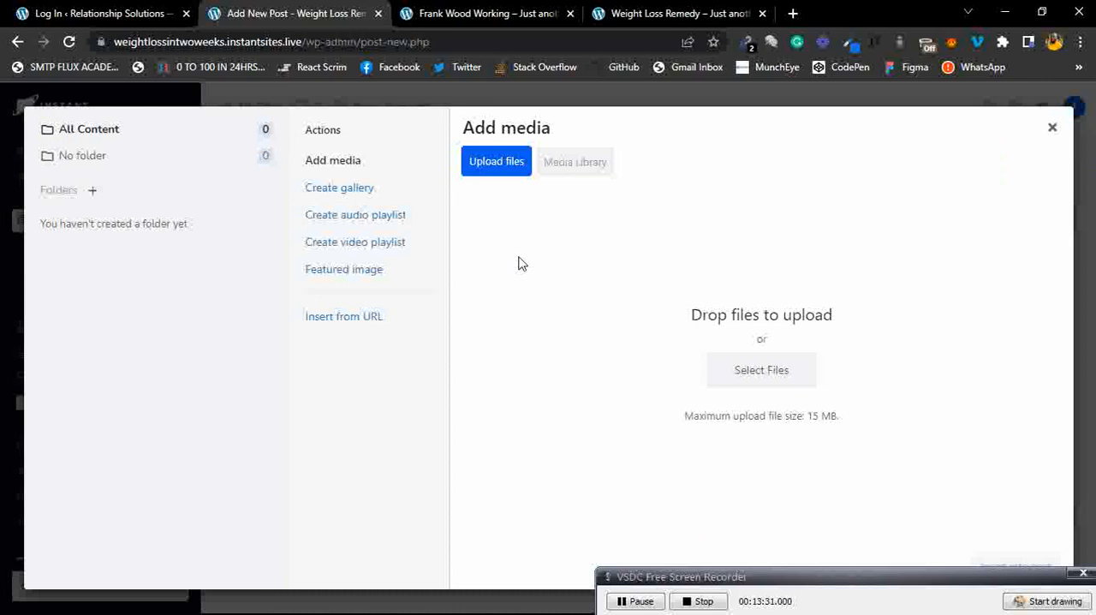
Open the Add media upload dialog, browse for a file to upload, and cancel without inserting anything.
{"action": "left_click", "coordinate": [503, 172]}
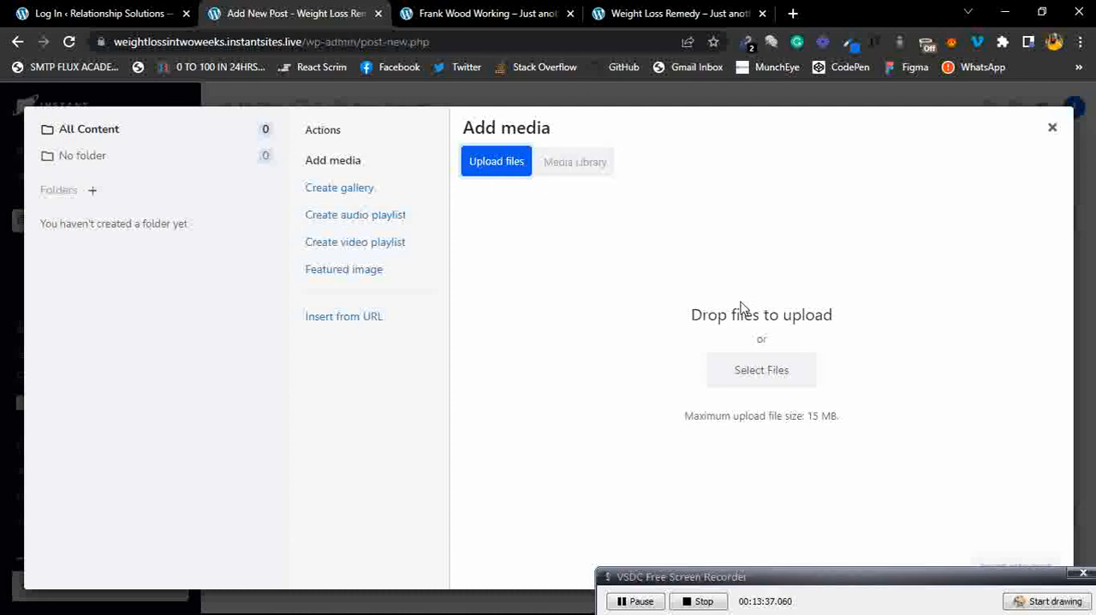
{"action": "left_click", "coordinate": [768, 369]}
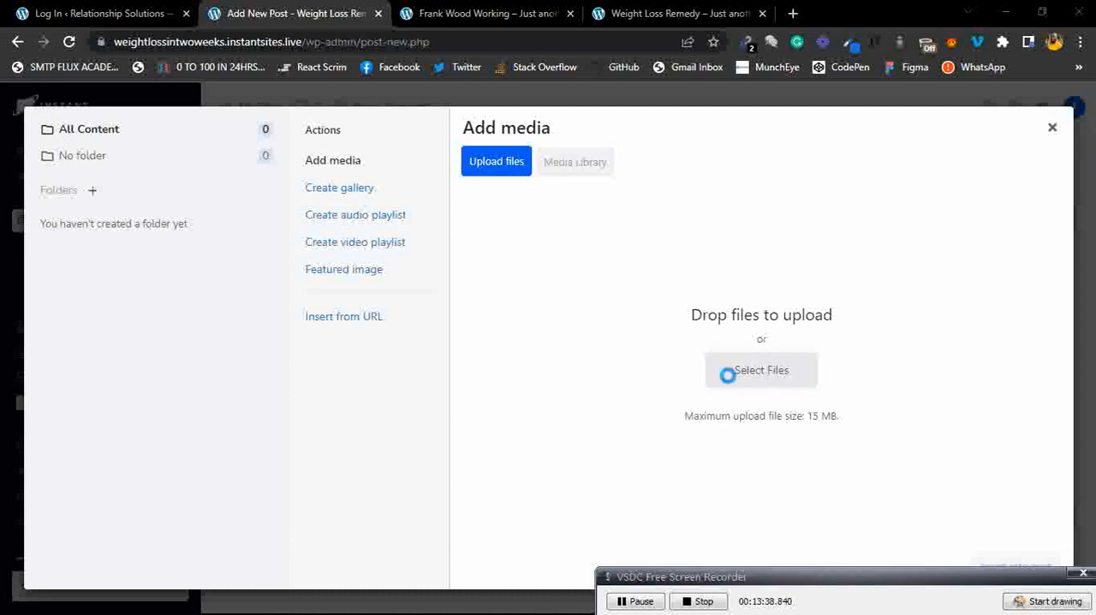
{"action": "scroll", "coordinate": [311, 228], "scroll_direction": "down", "scroll_amount": 10}
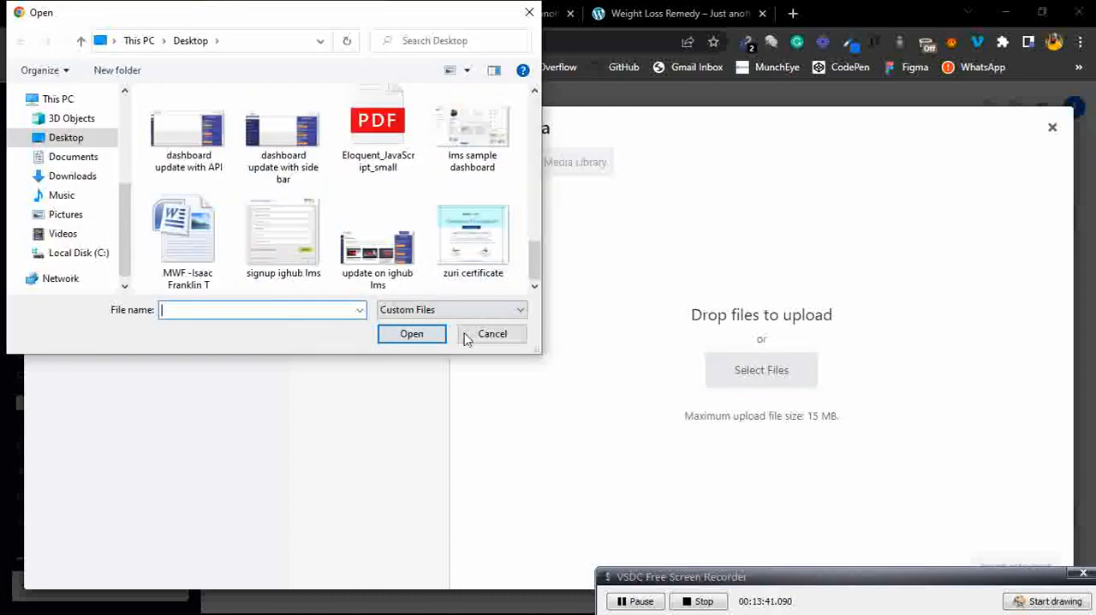
{"action": "left_click", "coordinate": [492, 335]}
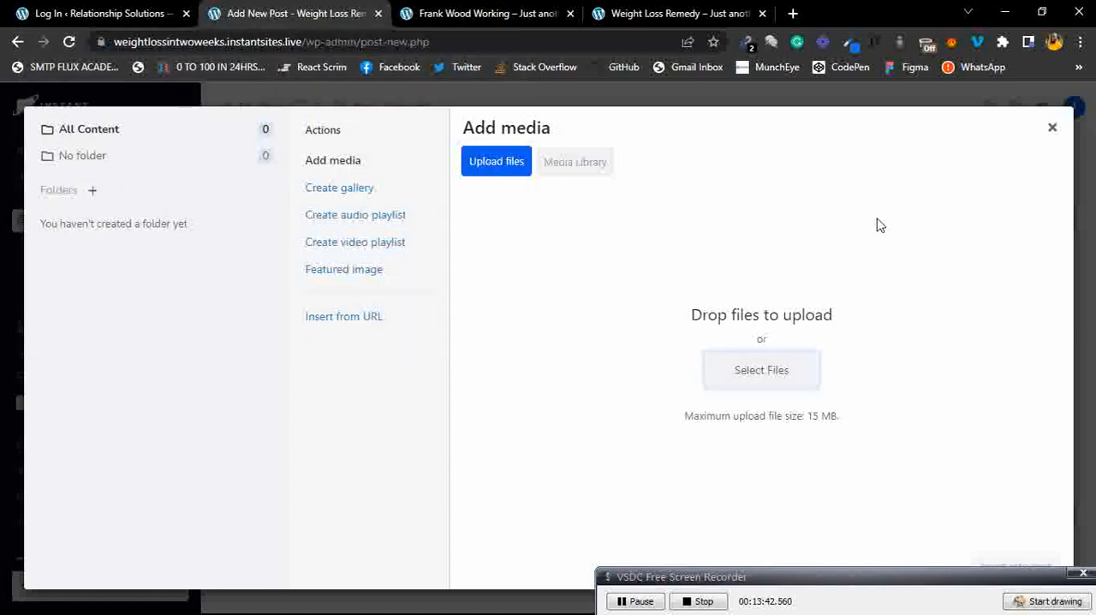
{"action": "left_click", "coordinate": [1050, 129]}
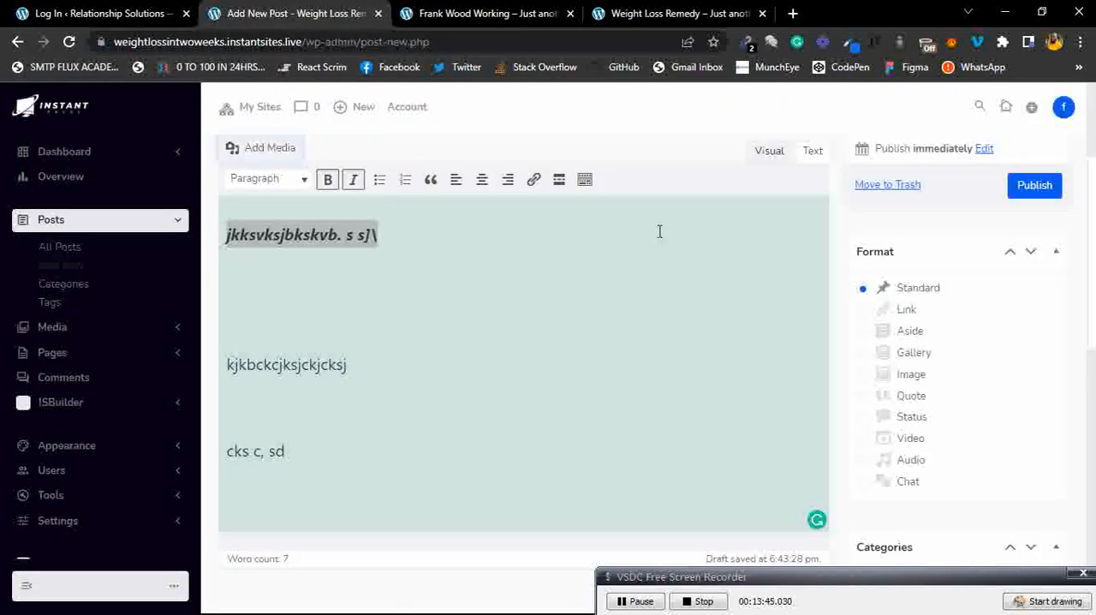
Add the tag weight loos solution to the post.
{"action": "left_click", "coordinate": [419, 303]}
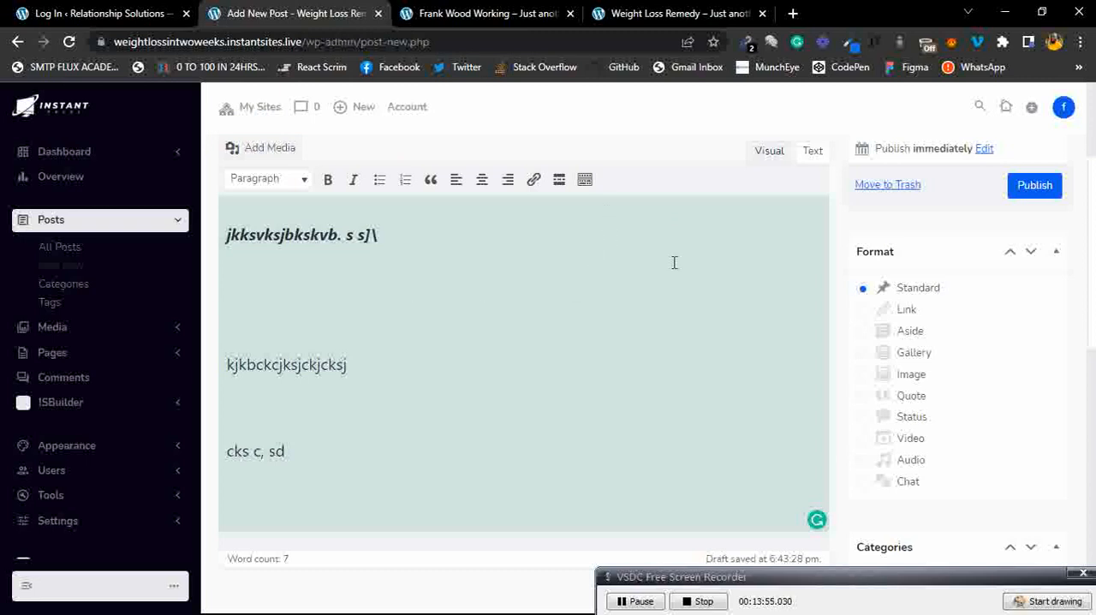
{"action": "scroll", "coordinate": [690, 263], "scroll_direction": "down", "scroll_amount": 2}
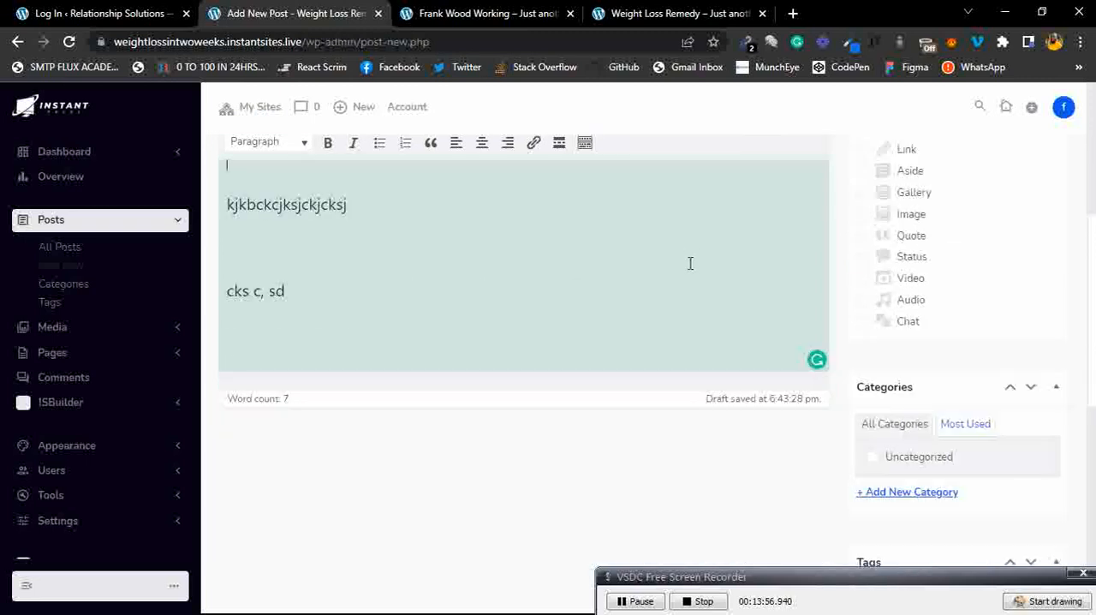
{"action": "scroll", "coordinate": [690, 263], "scroll_direction": "down", "scroll_amount": 3}
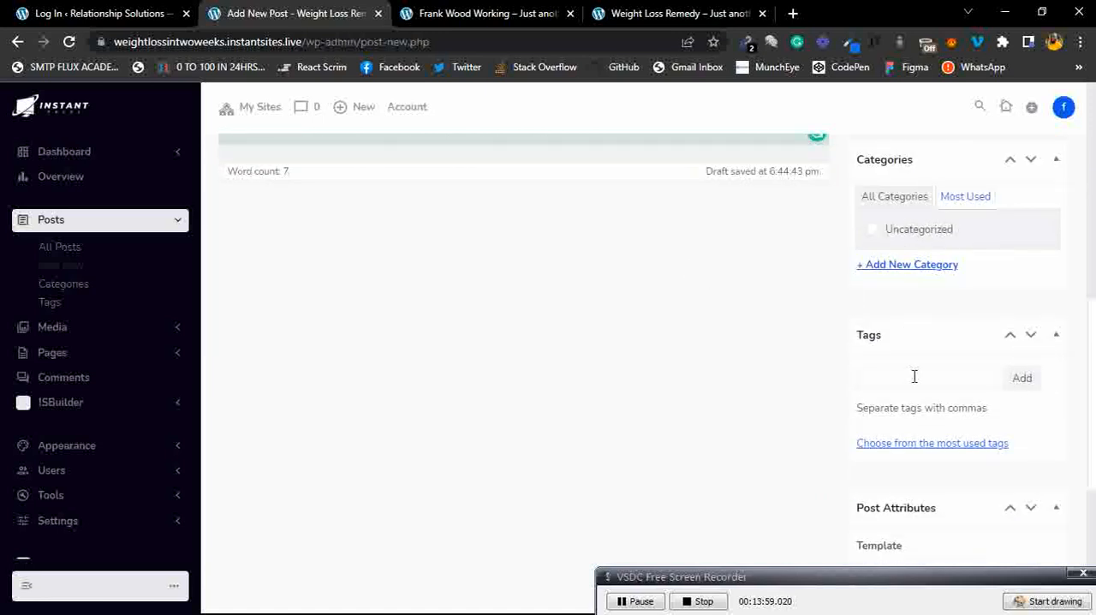
{"action": "left_click", "coordinate": [911, 378]}
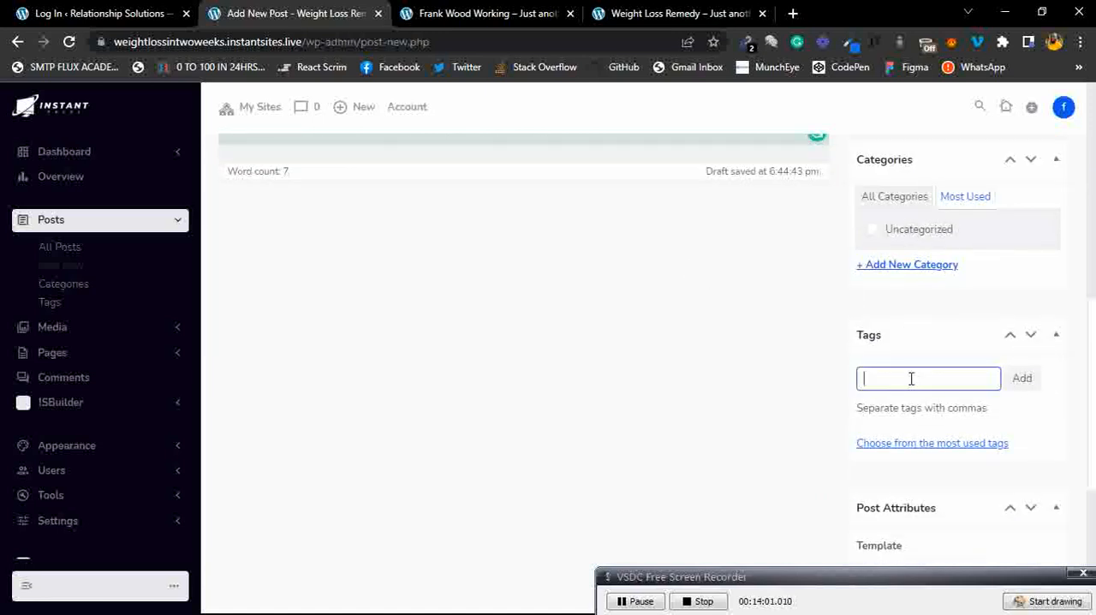
{"action": "type", "text": "weight loss solution"}
{"action": "left_click", "coordinate": [1027, 390]}
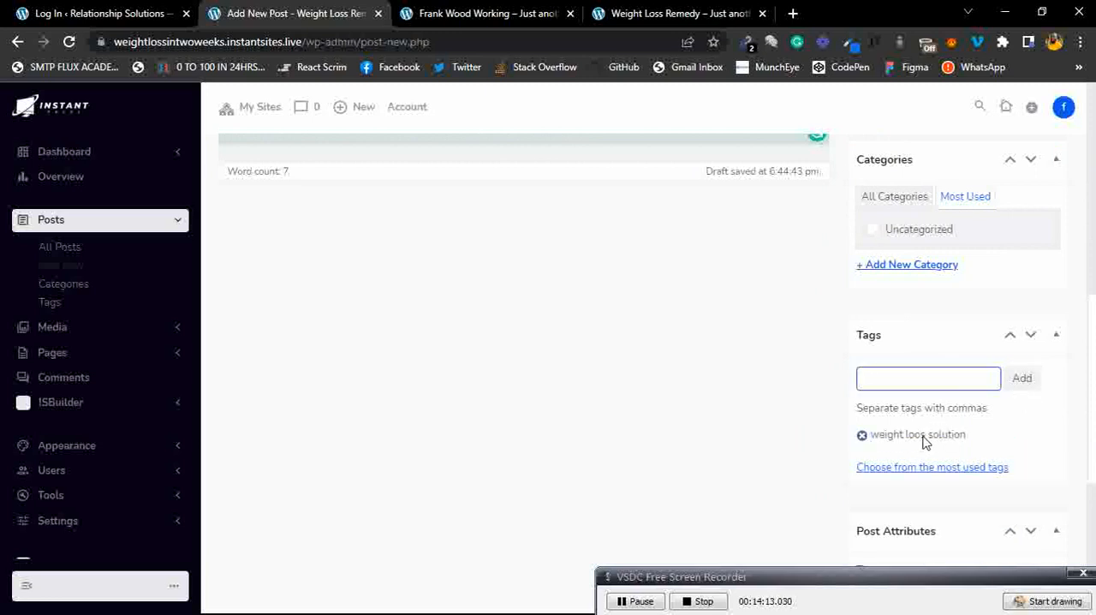
Open the Post Attributes template options and close them, keeping Default template.
{"action": "scroll", "coordinate": [929, 438], "scroll_direction": "down", "scroll_amount": 2}
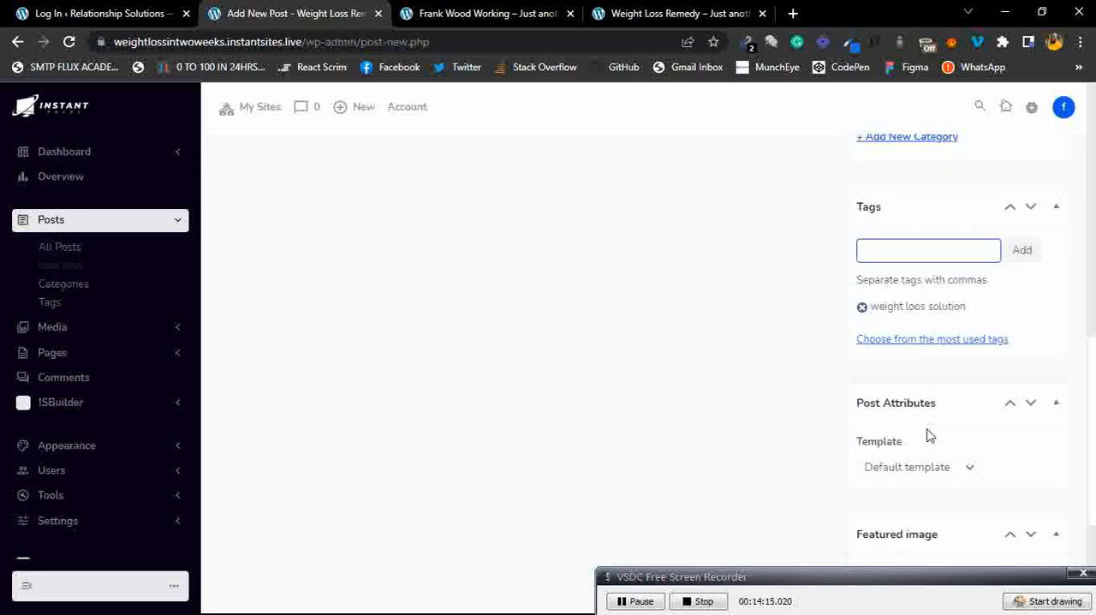
{"action": "scroll", "coordinate": [929, 437], "scroll_direction": "down", "scroll_amount": 1}
{"action": "scroll", "coordinate": [928, 437], "scroll_direction": "down", "scroll_amount": 2}
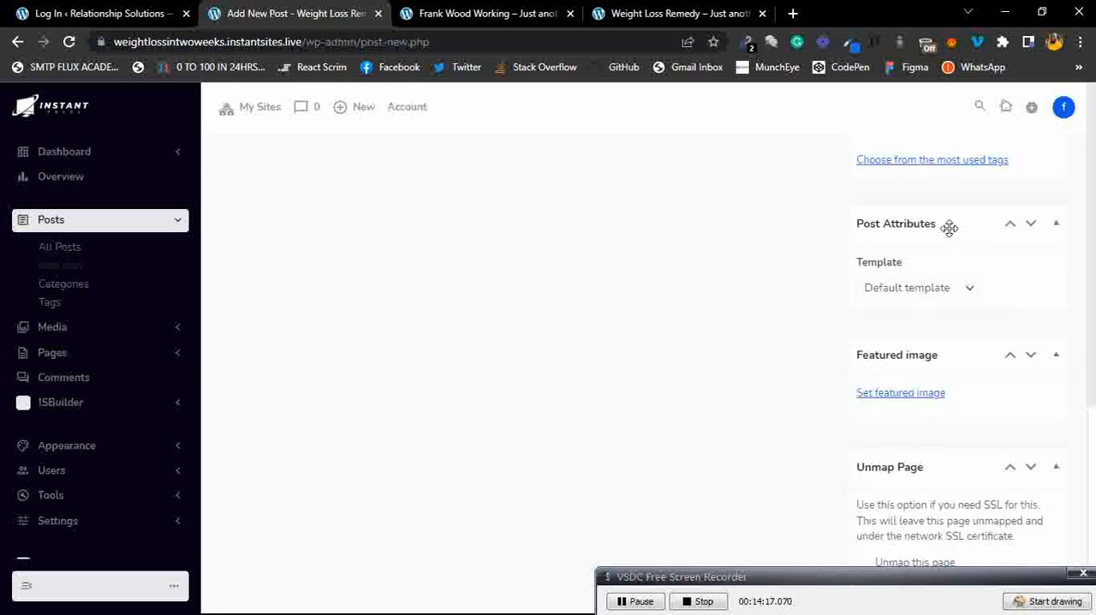
{"action": "scroll", "coordinate": [949, 227], "scroll_direction": "down", "scroll_amount": 1}
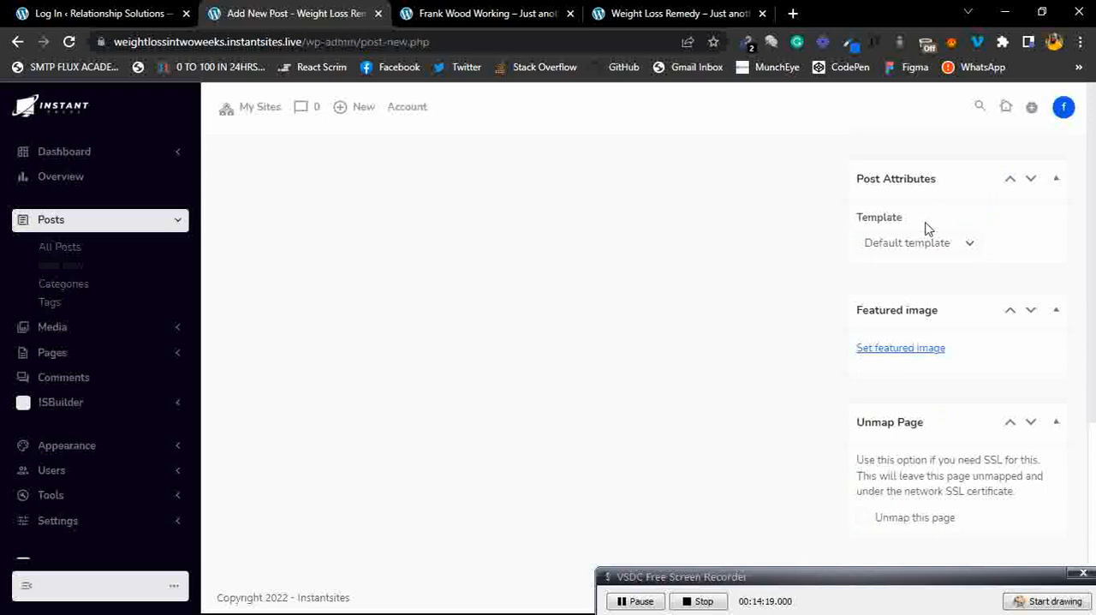
{"action": "left_click", "coordinate": [926, 247]}
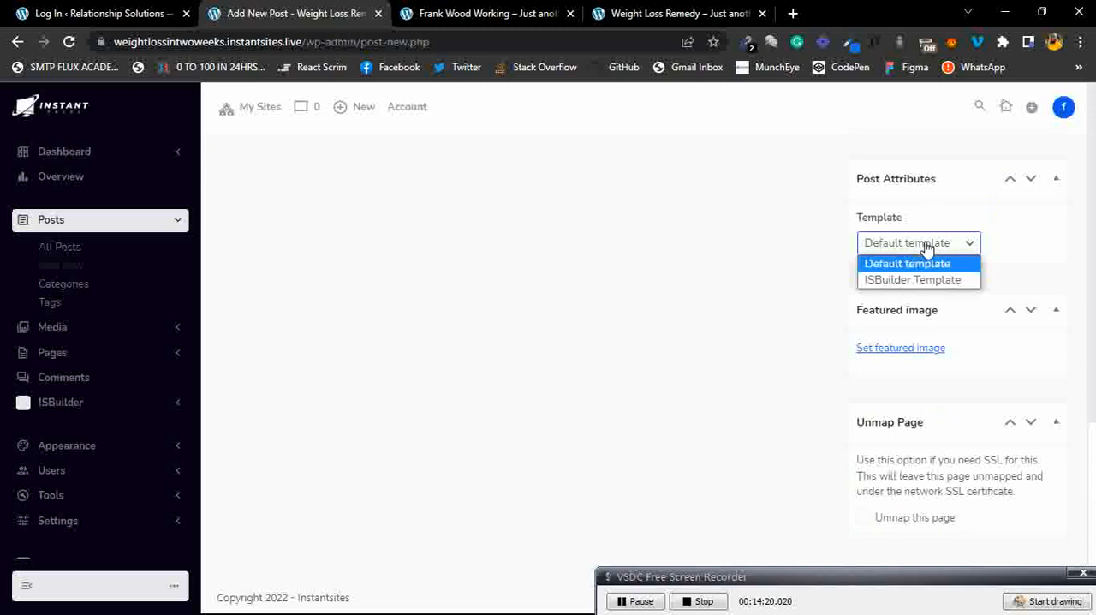
{"action": "left_click", "coordinate": [999, 255]}
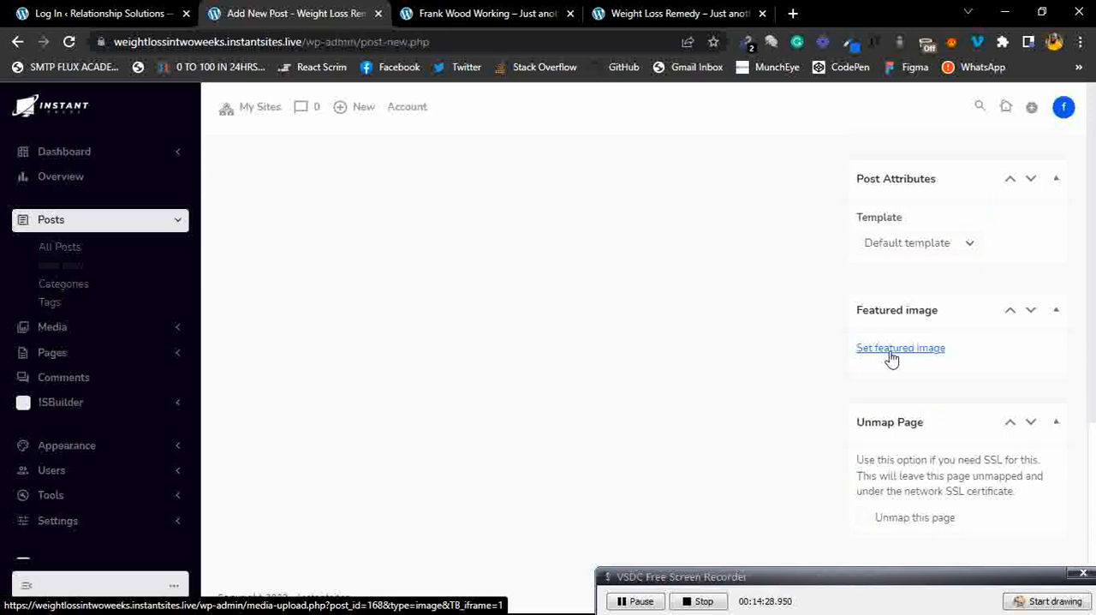
Publish the post.
{"action": "scroll", "coordinate": [890, 356], "scroll_direction": "up", "scroll_amount": 3}
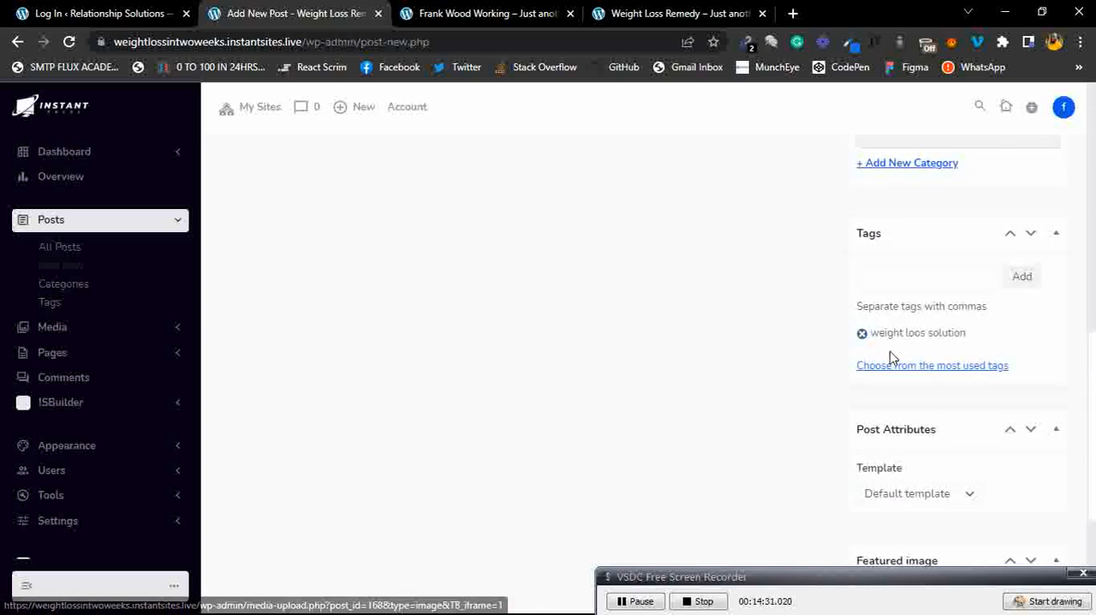
{"action": "scroll", "coordinate": [890, 352], "scroll_direction": "up", "scroll_amount": 7}
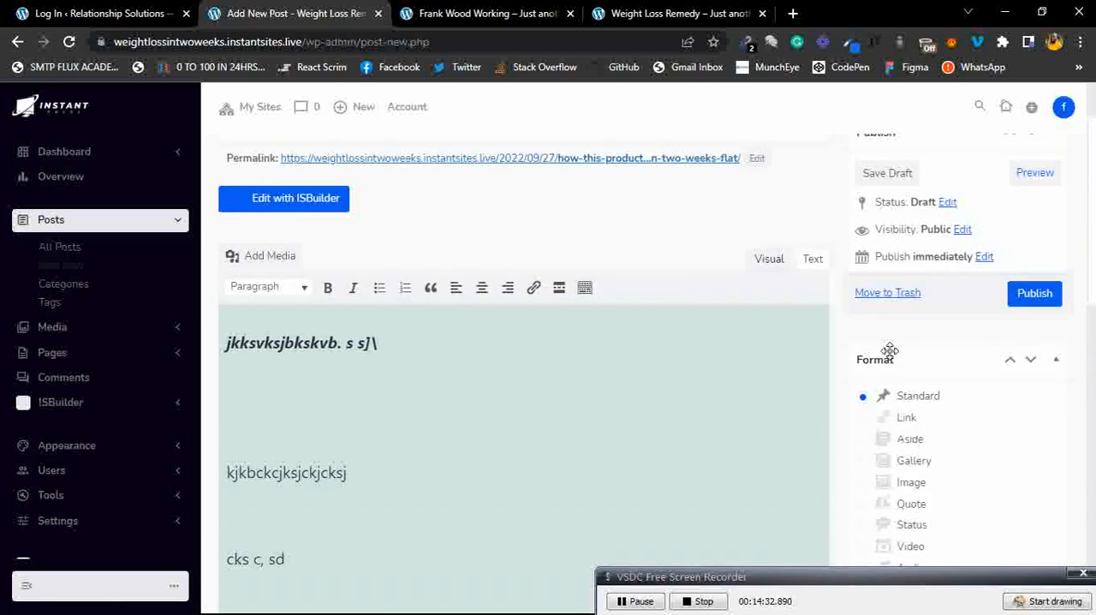
{"action": "scroll", "coordinate": [890, 351], "scroll_direction": "up", "scroll_amount": 1}
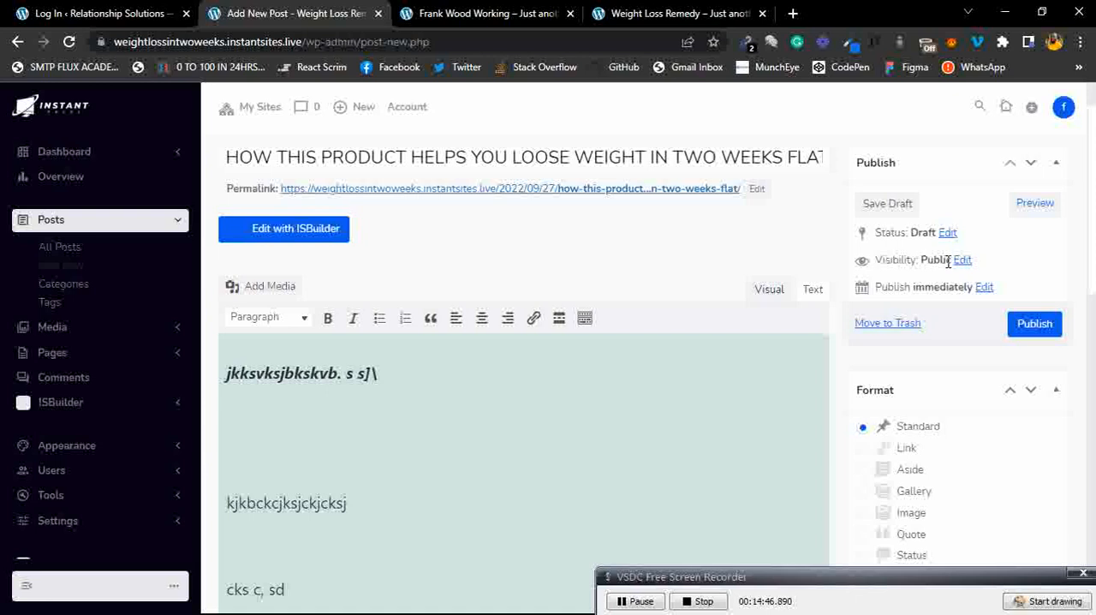
{"action": "left_click", "coordinate": [1031, 325]}
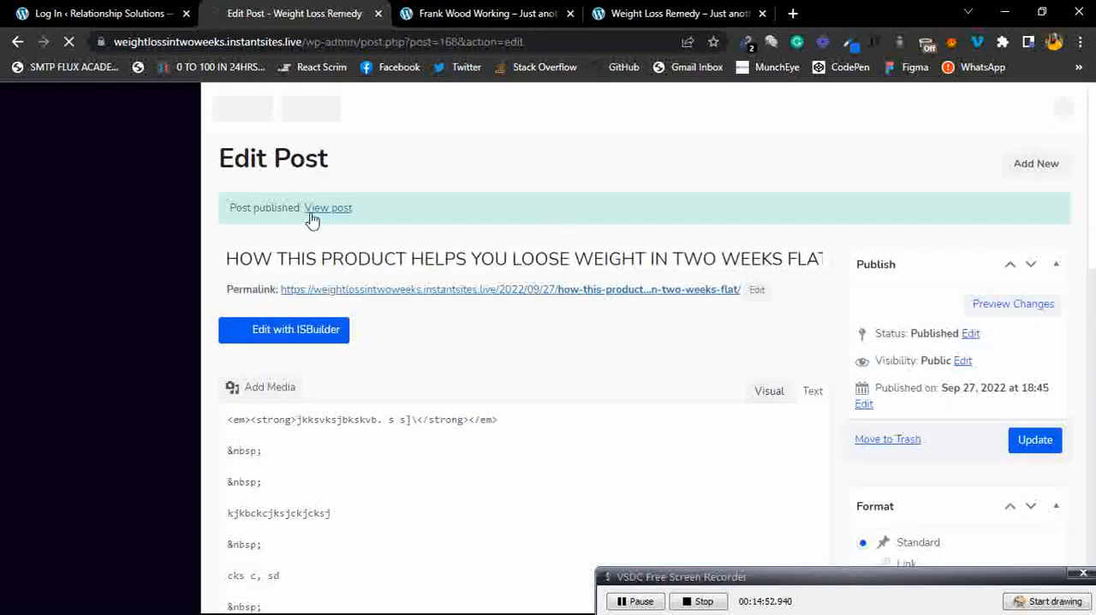
Open the published post and scroll through its title, body, and tags.
{"action": "left_click", "coordinate": [327, 212]}
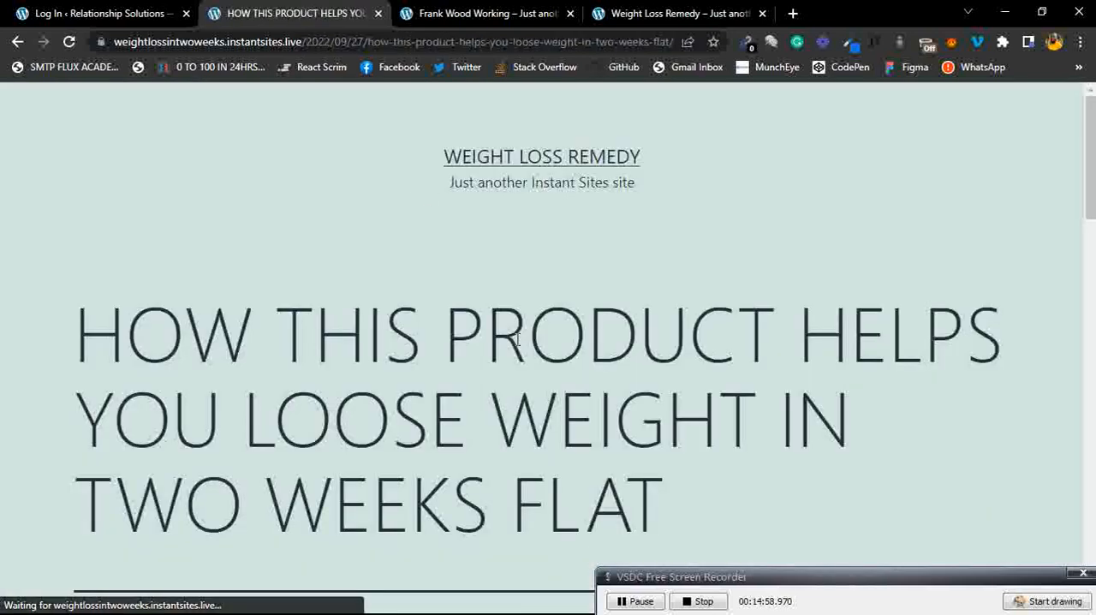
{"action": "scroll", "coordinate": [517, 340], "scroll_direction": "down", "scroll_amount": 3}
{"action": "scroll", "coordinate": [517, 340], "scroll_direction": "down", "scroll_amount": 1}
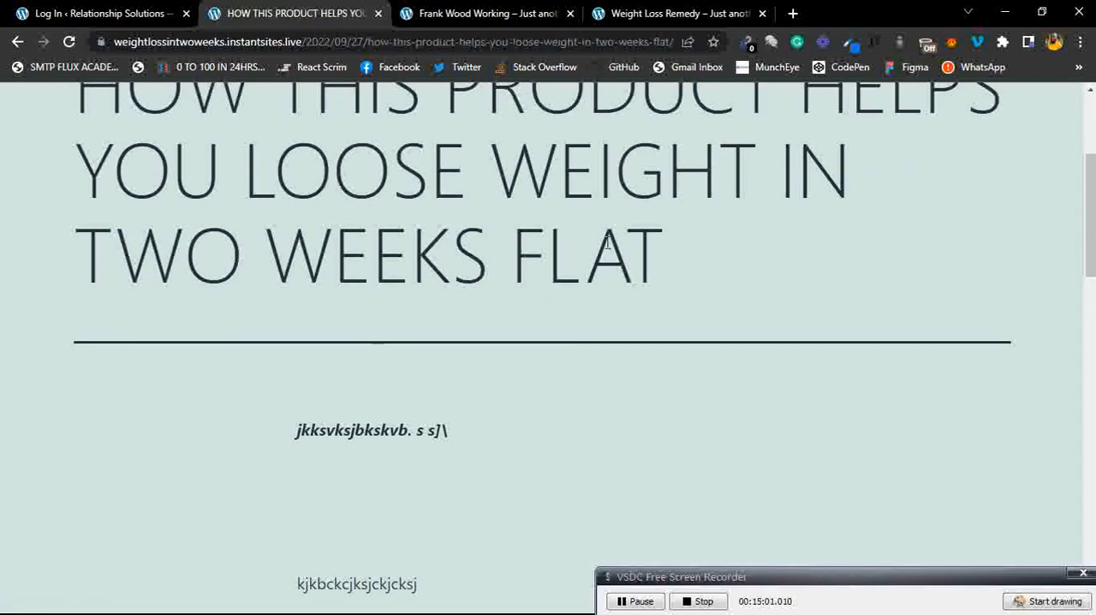
{"action": "scroll", "coordinate": [606, 242], "scroll_direction": "down", "scroll_amount": 1}
{"action": "scroll", "coordinate": [379, 362], "scroll_direction": "down", "scroll_amount": 1}
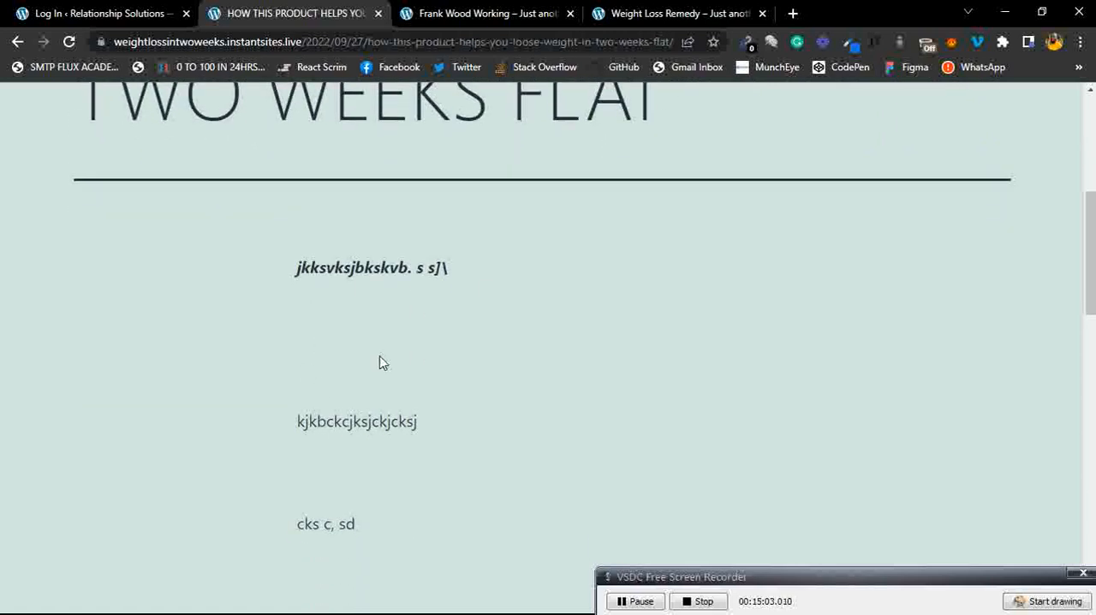
{"action": "scroll", "coordinate": [398, 307], "scroll_direction": "down", "scroll_amount": 3}
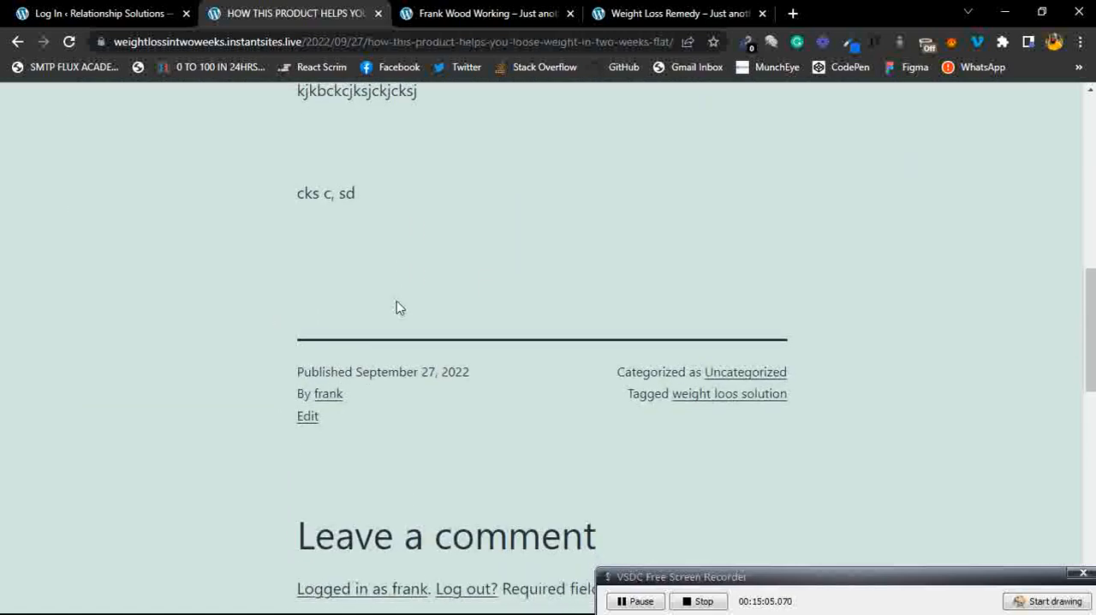
Scroll through the published post's footer and comment form, then return to the post editor.
{"action": "scroll", "coordinate": [419, 327], "scroll_direction": "down", "scroll_amount": 2}
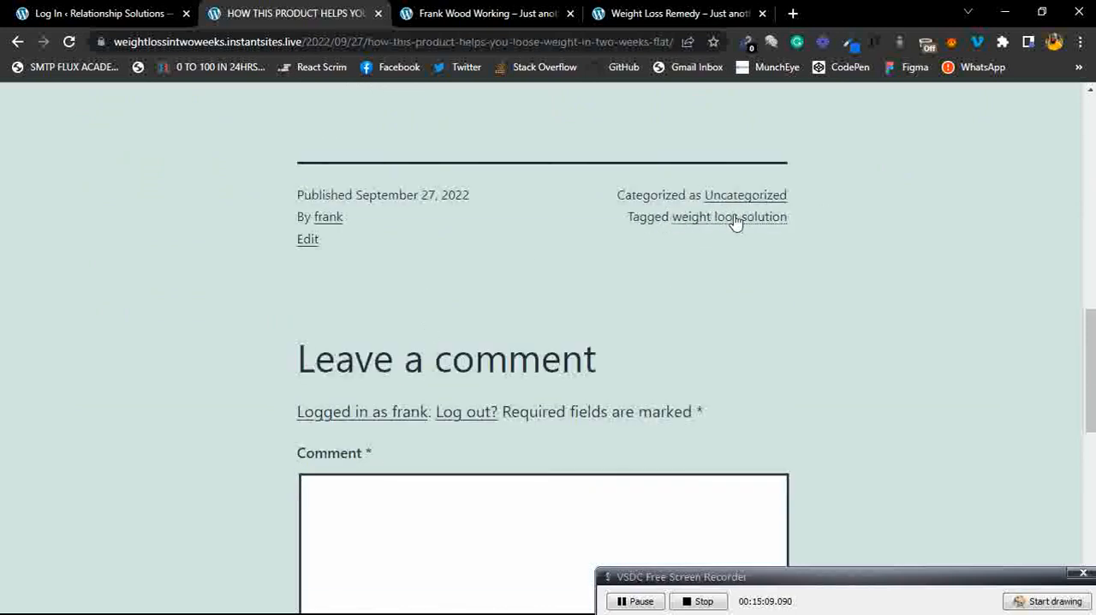
{"action": "scroll", "coordinate": [472, 247], "scroll_direction": "down", "scroll_amount": 2}
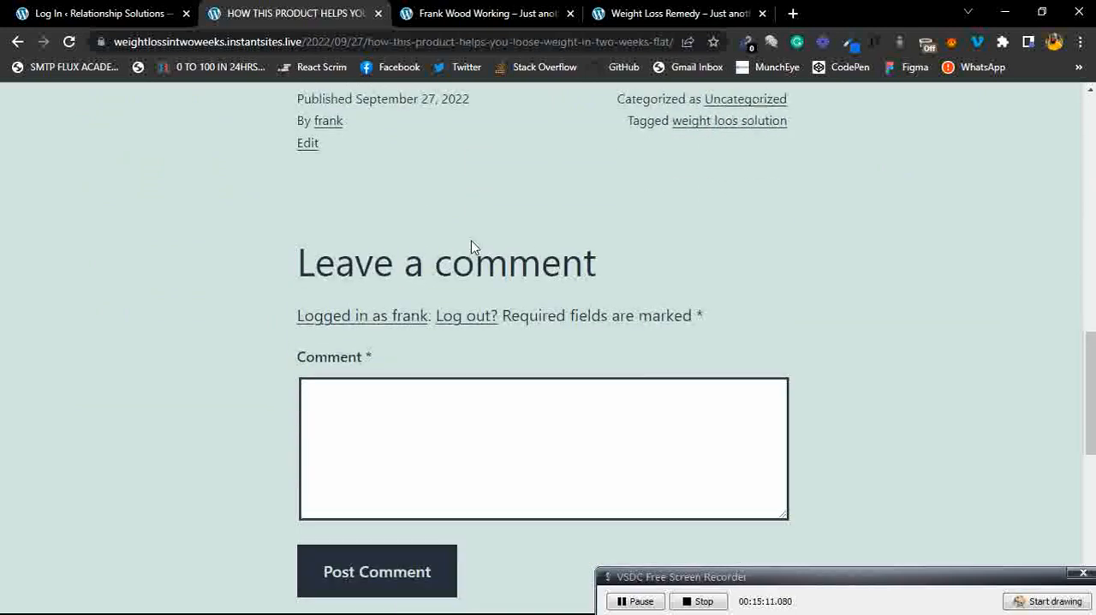
{"action": "left_click", "coordinate": [480, 330]}
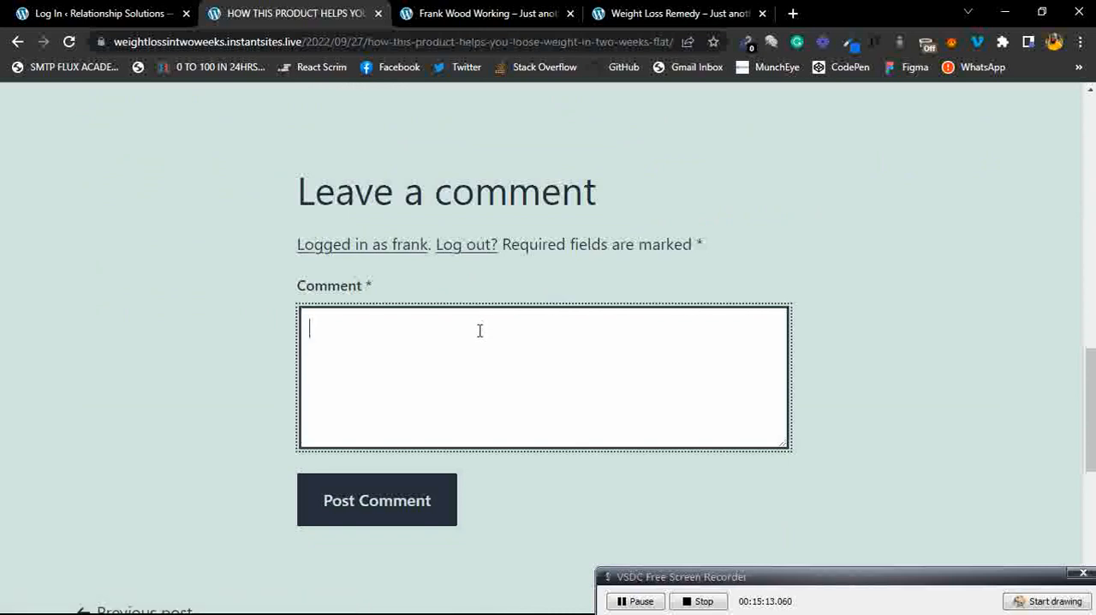
{"action": "left_click", "coordinate": [644, 186]}
{"action": "scroll", "coordinate": [645, 186], "scroll_direction": "up", "scroll_amount": 8}
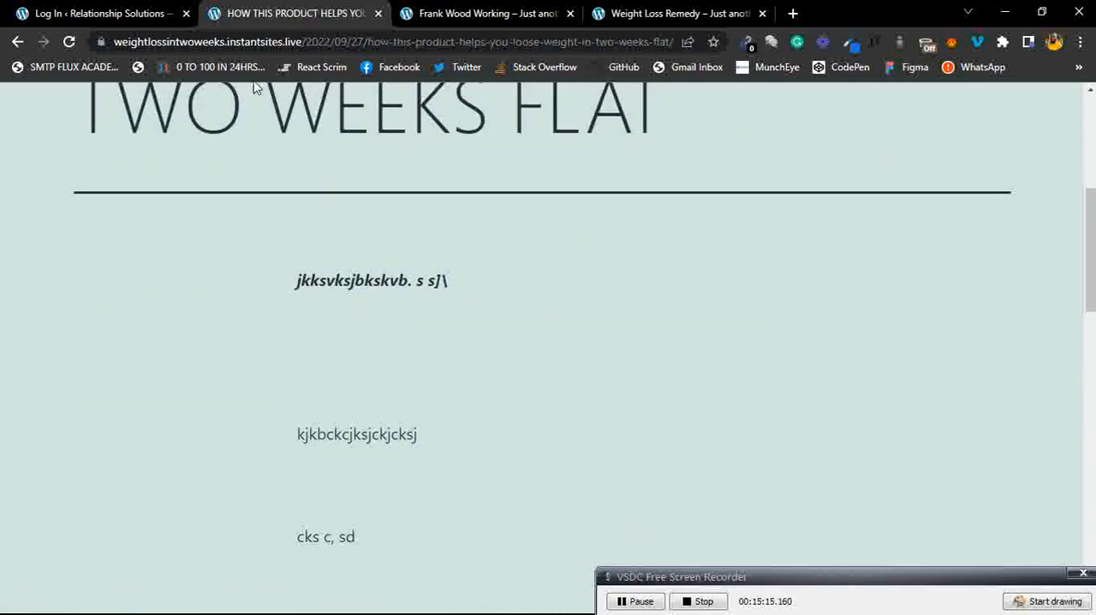
{"action": "left_click", "coordinate": [17, 43]}
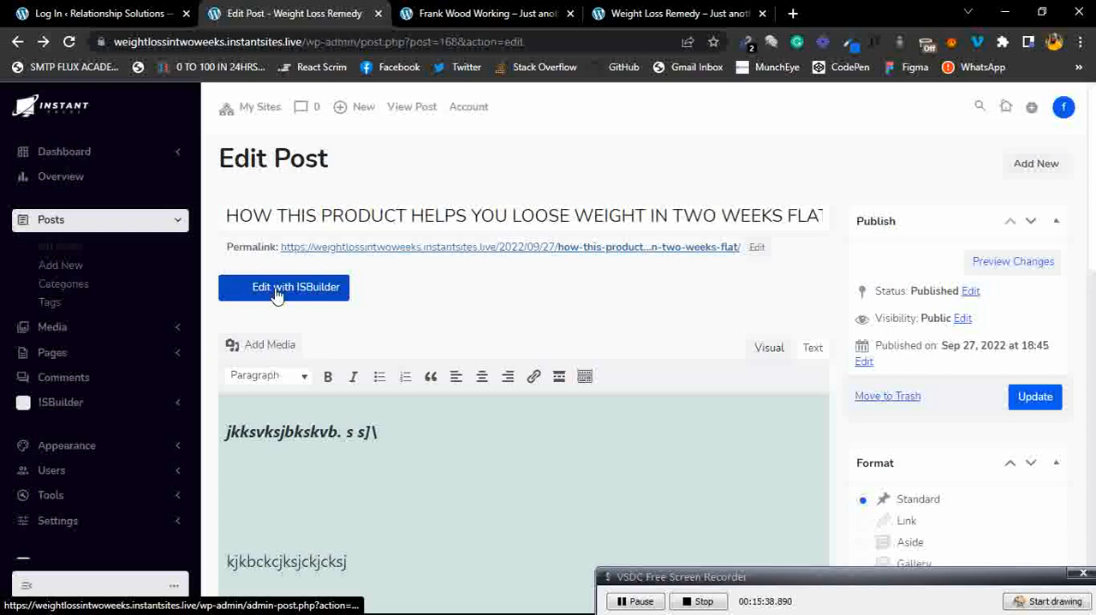
{"action": "left_click_drag", "start_coordinate": [609, 348], "coordinate": [859, 465]}
{"action": "left_click", "coordinate": [1041, 518]}
{"action": "left_click", "coordinate": [1055, 600]}
{"action": "mouse_move", "coordinate": [379, 264]}
{"action": "left_mouse_down"}
{"action": "mouse_move", "coordinate": [232, 267]}
{"action": "mouse_move", "coordinate": [394, 299]}
{"action": "mouse_move", "coordinate": [338, 264]}
{"action": "left_mouse_up"}
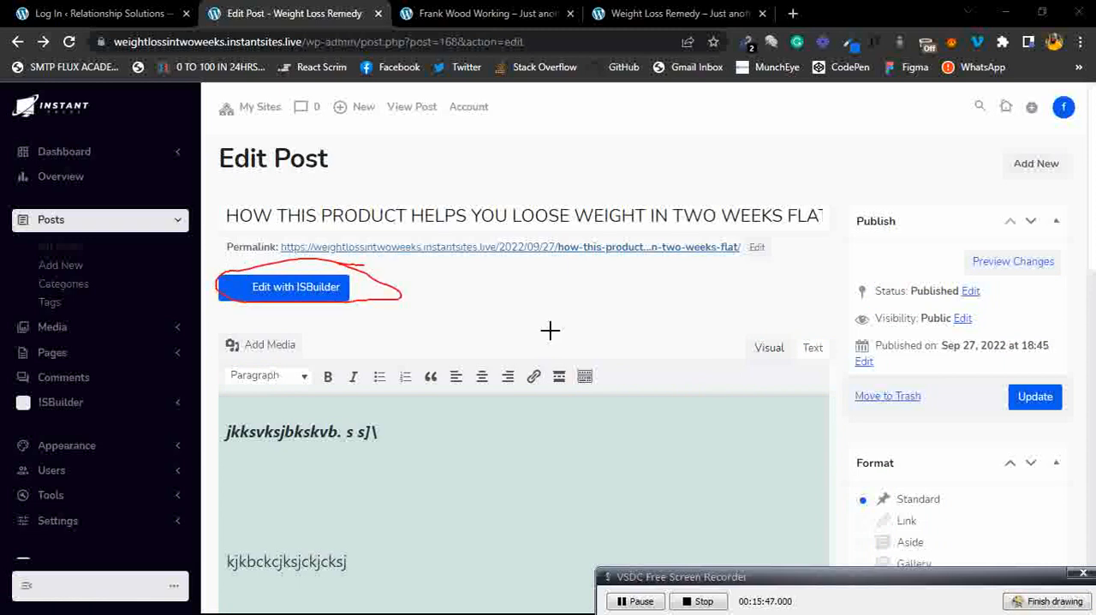
{"action": "left_click", "coordinate": [1039, 601]}
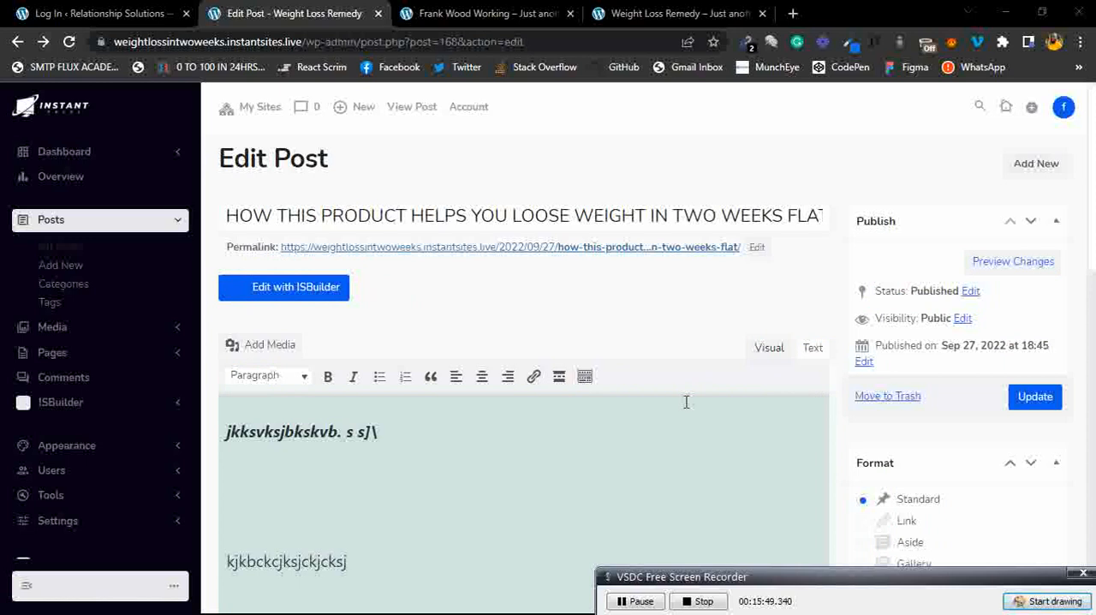
Open the post Categories page and enter weight loss for teens as the new category name.
{"action": "left_click", "coordinate": [66, 285]}
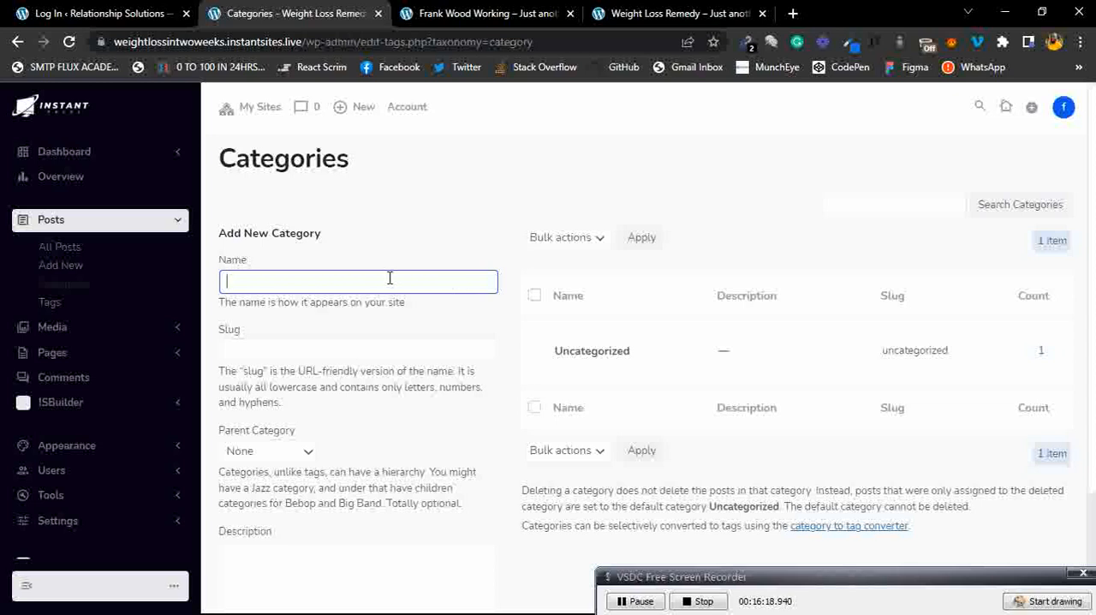
{"action": "type", "text": "ght"}
{"action": "type", "text": "ght loo"}
{"action": "type", "text": "ss for"}
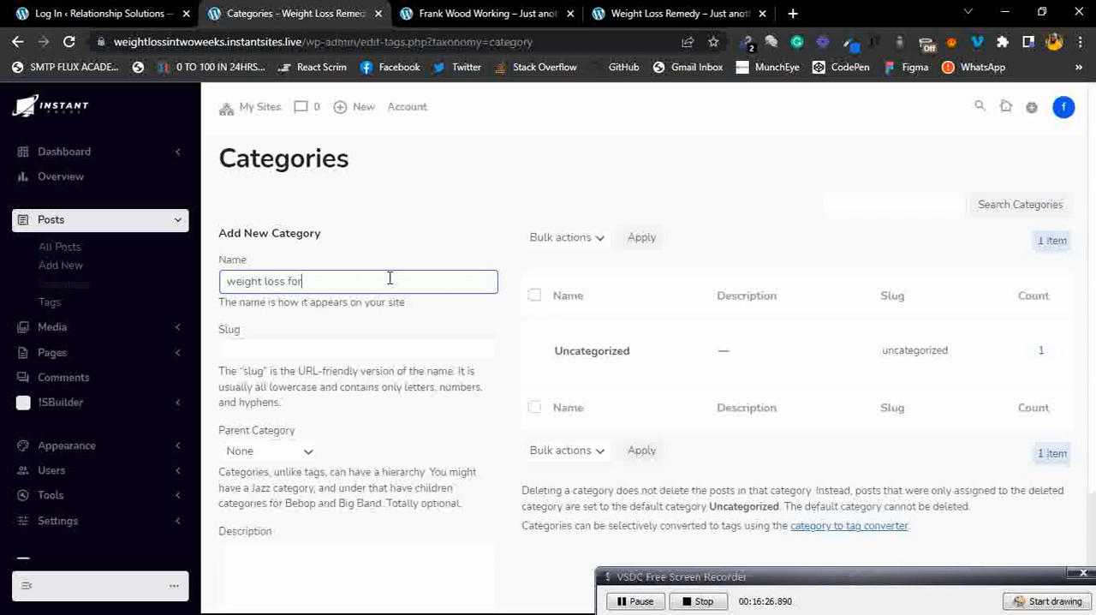
{"action": "type", "text": " teens"}
{"action": "left_click", "coordinate": [328, 351]}
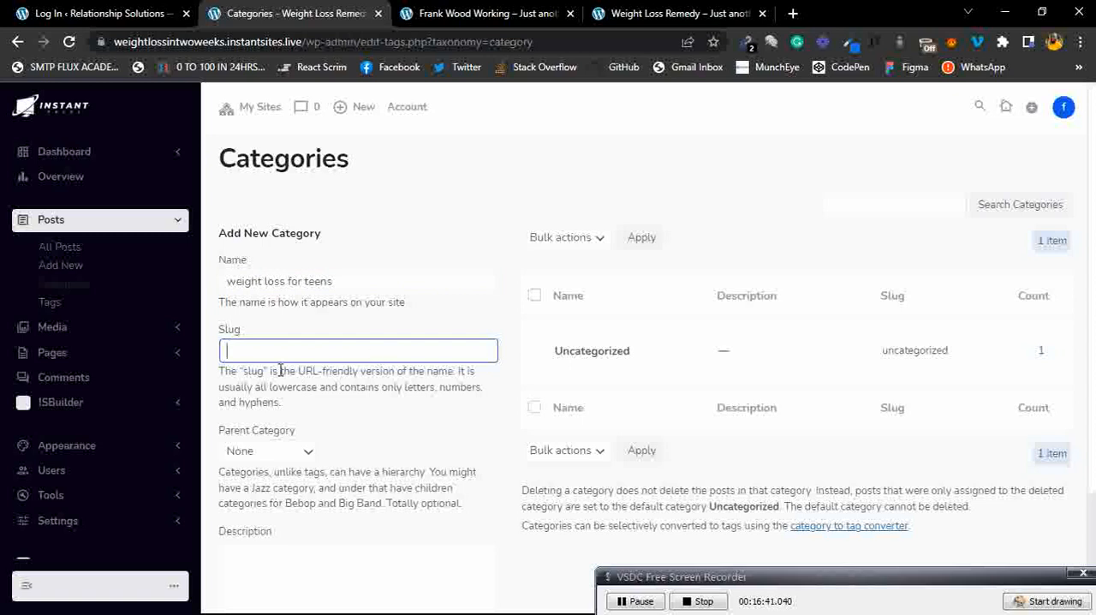
Set the new category's slug to weight-loss-remedy-for-teens.
{"action": "left_click_drag", "start_coordinate": [299, 409], "coordinate": [227, 373]}
{"action": "left_click", "coordinate": [237, 377]}
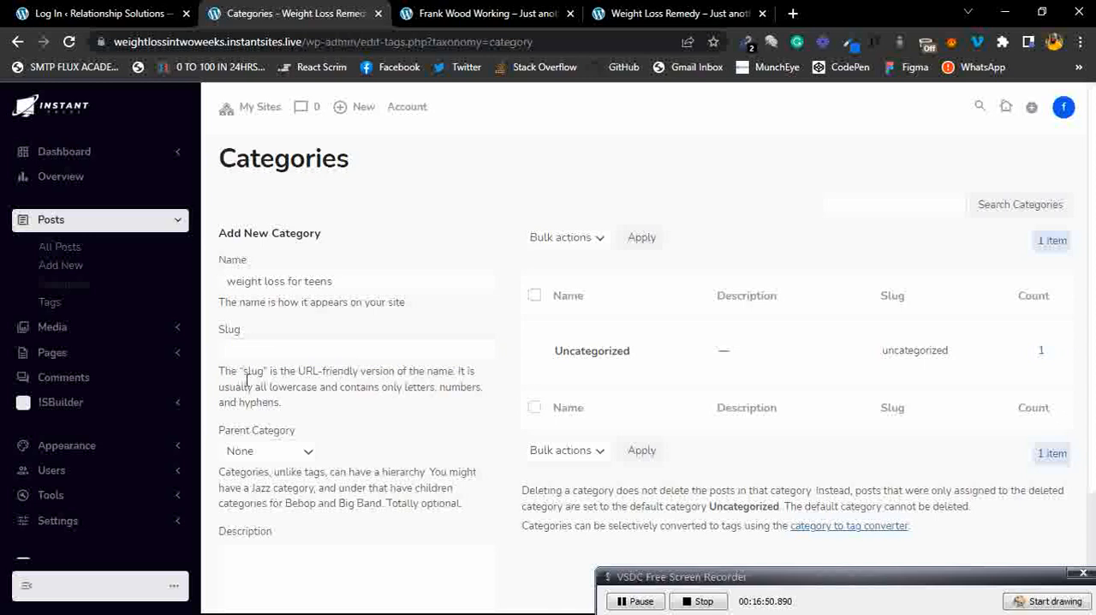
{"action": "left_click", "coordinate": [290, 353]}
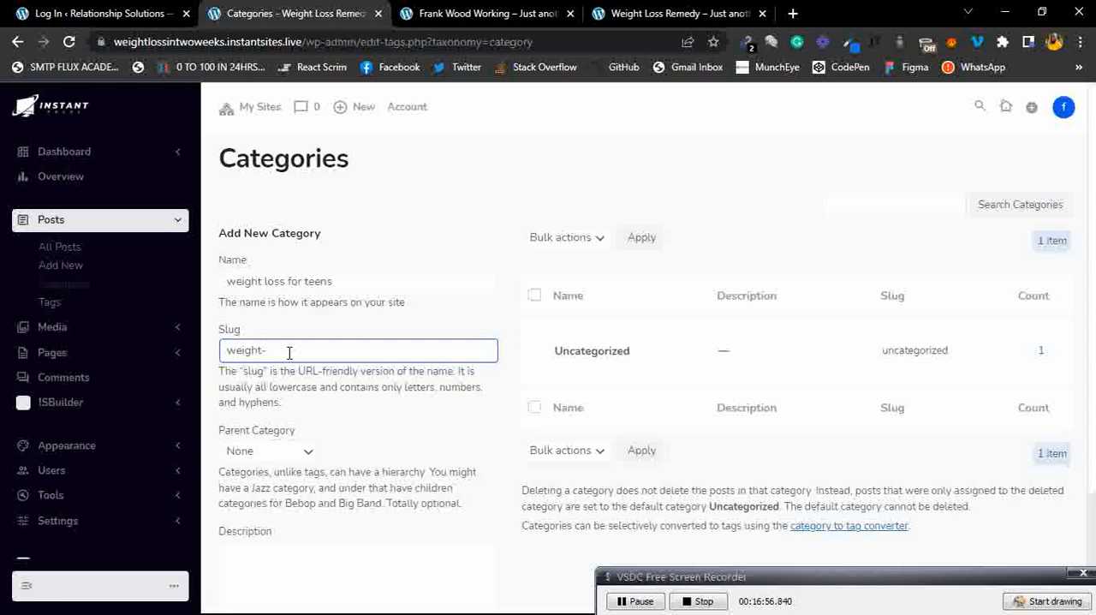
{"action": "type", "text": "weight-lodd"}
{"action": "key", "text": "BackSpace"}
{"action": "key", "text": "BackSpace"}
{"action": "type", "text": "ss-remedy-for-teens"}
{"action": "left_click", "coordinate": [439, 454]}
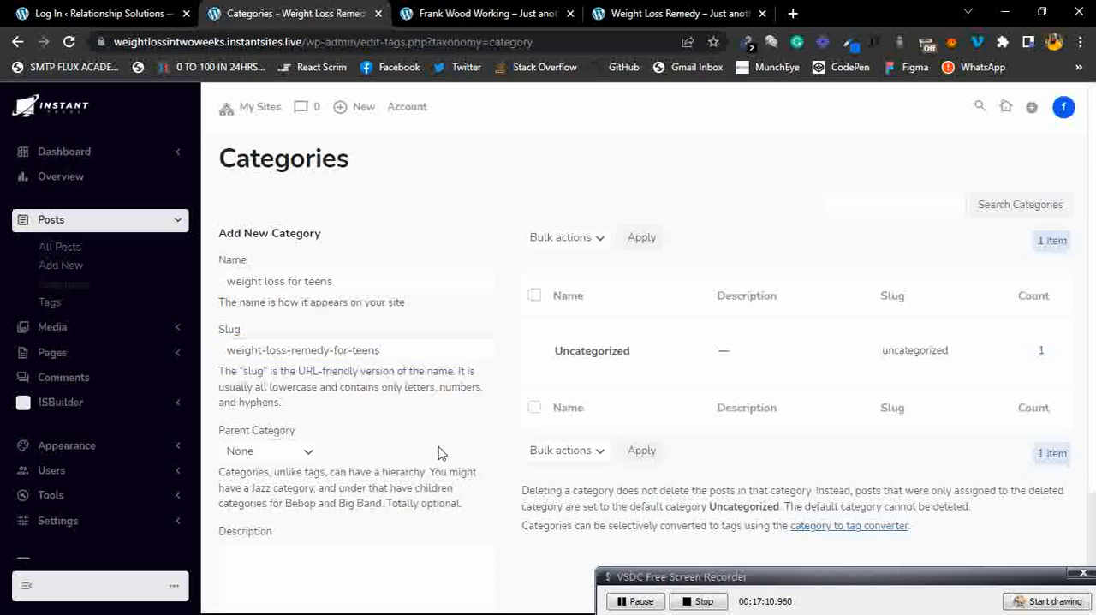
Keep the parent category as None and write the description "This is a category that cover weight loss recomendations for tennagers".
{"action": "scroll", "coordinate": [418, 426], "scroll_direction": "down", "scroll_amount": 2}
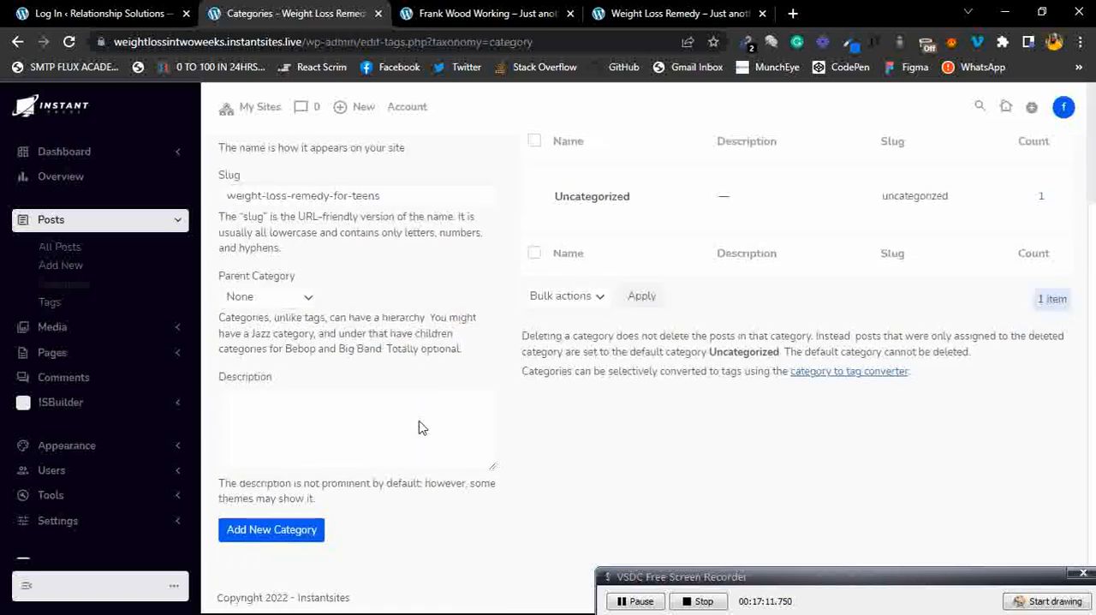
{"action": "left_click", "coordinate": [306, 304]}
{"action": "left_click", "coordinate": [356, 295]}
{"action": "left_click", "coordinate": [317, 393]}
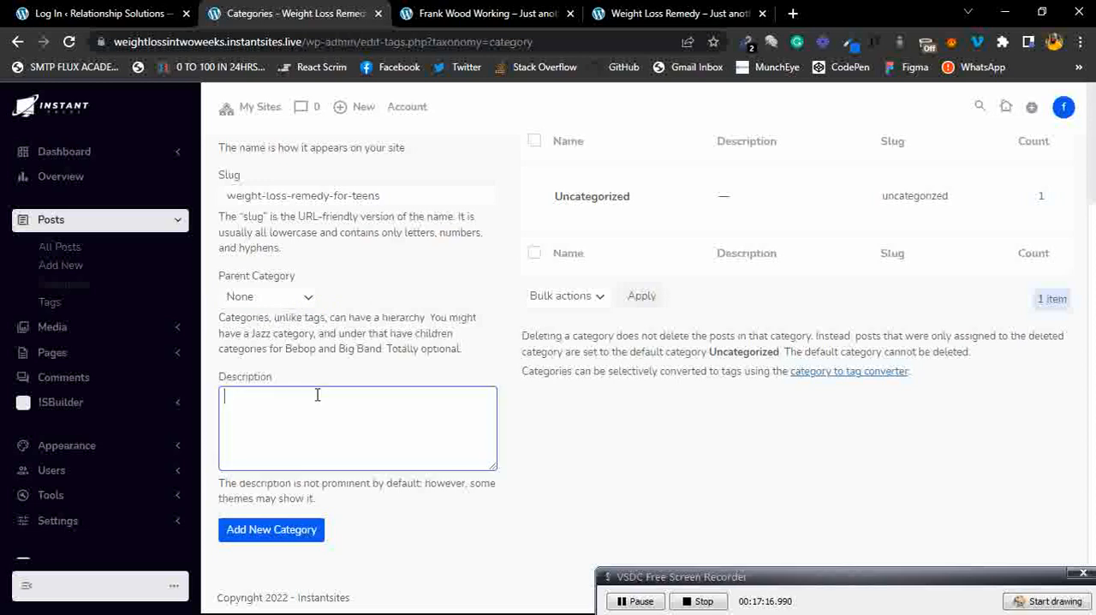
{"action": "type", "text": "This is a ca"}
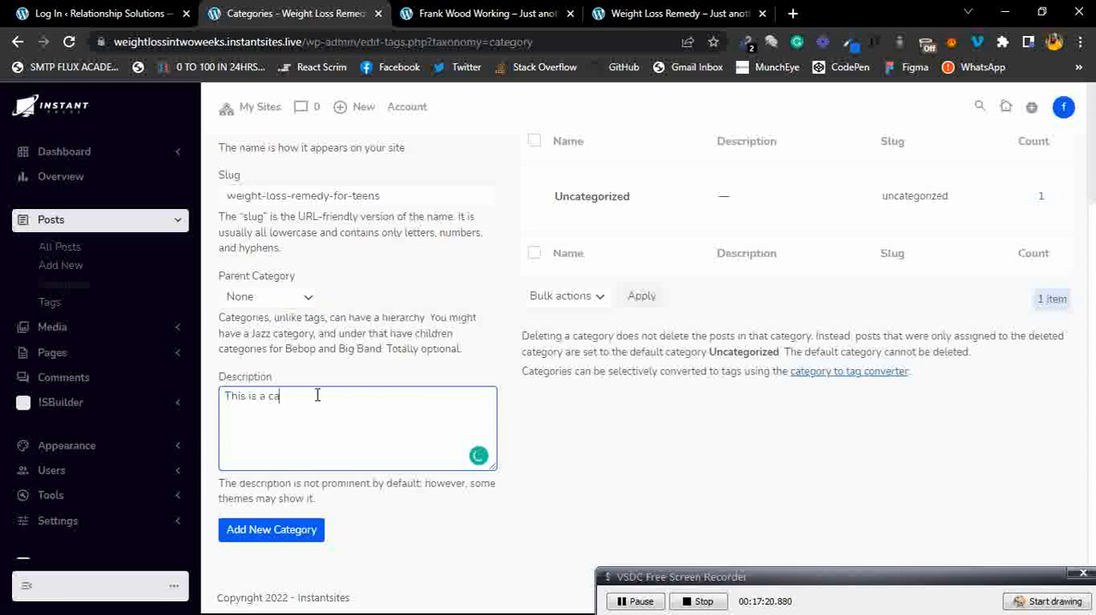
{"action": "type", "text": "tegory that cover weig"}
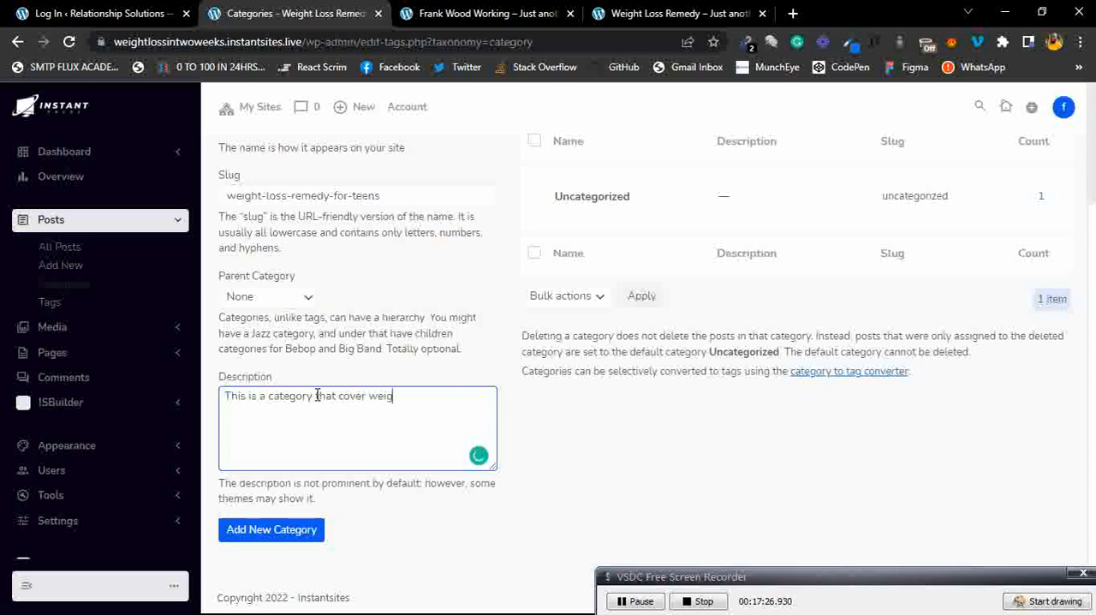
{"action": "type", "text": "ht loss recomendations for tennagers"}
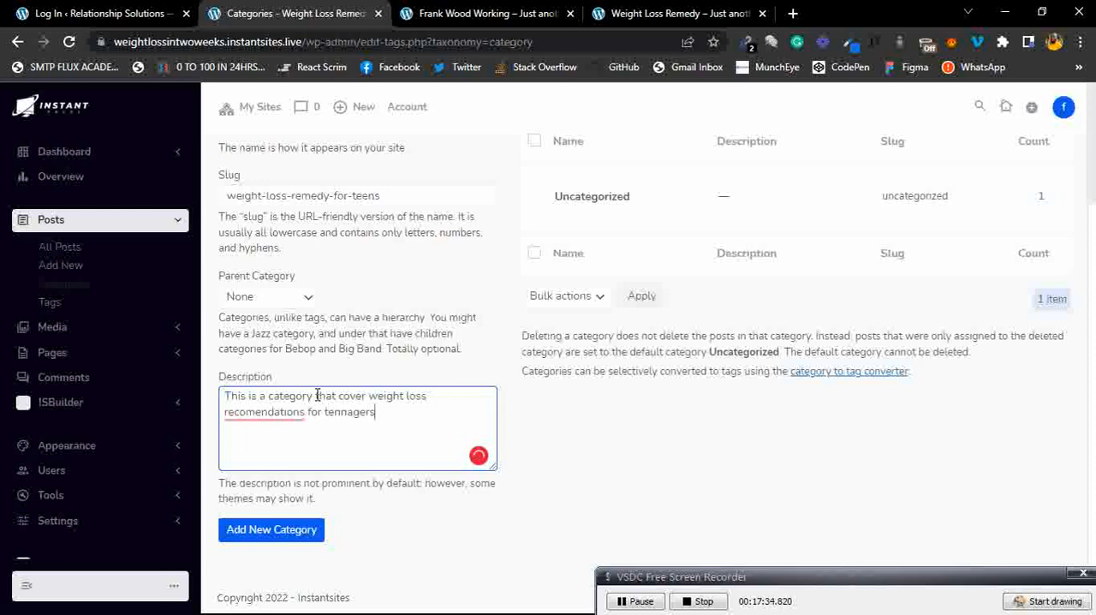
Correct the description's spelling to recommendations and add the new category.
{"action": "left_click", "coordinate": [282, 411]}
{"action": "left_click", "coordinate": [286, 440]}
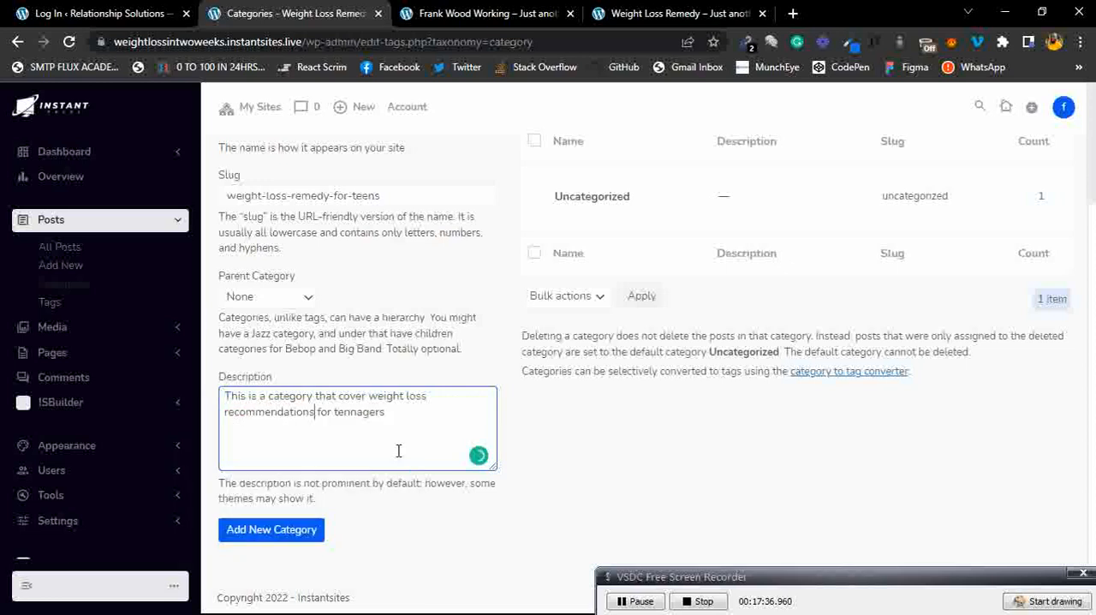
{"action": "left_click", "coordinate": [259, 540]}
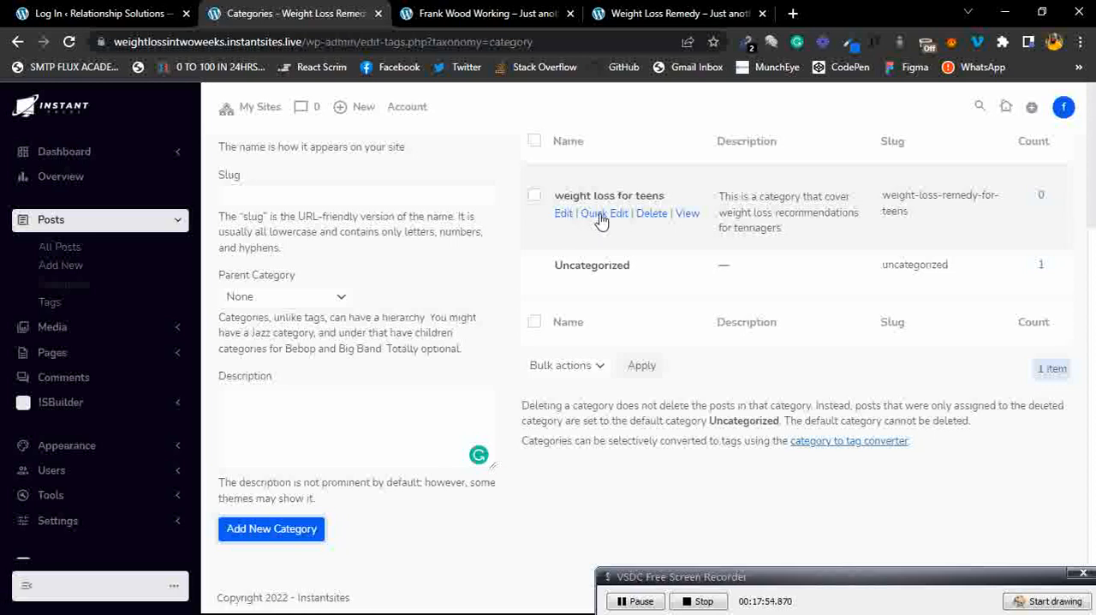
Open the Tags page and look over the existing tag list.
{"action": "left_click", "coordinate": [53, 306]}
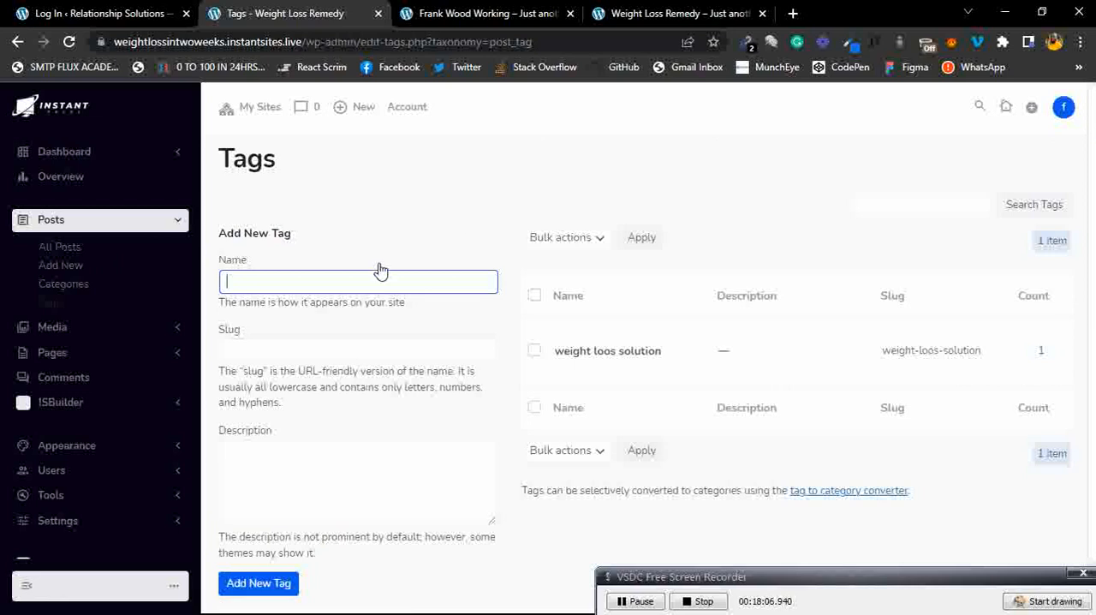
{"action": "scroll", "coordinate": [438, 273], "scroll_direction": "down", "scroll_amount": 1}
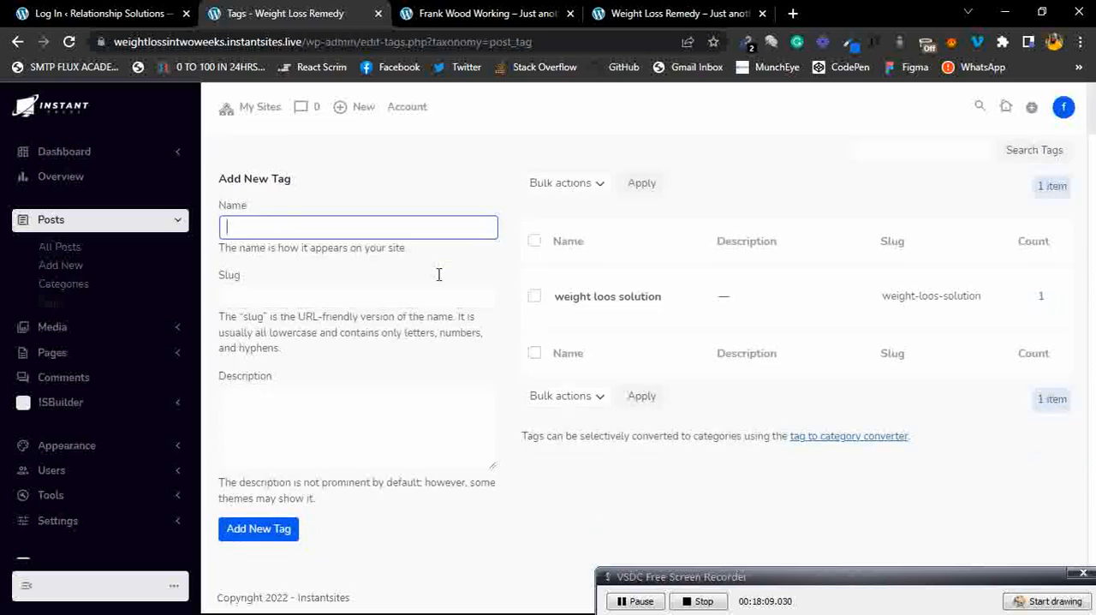
{"action": "scroll", "coordinate": [438, 273], "scroll_direction": "up", "scroll_amount": 1}
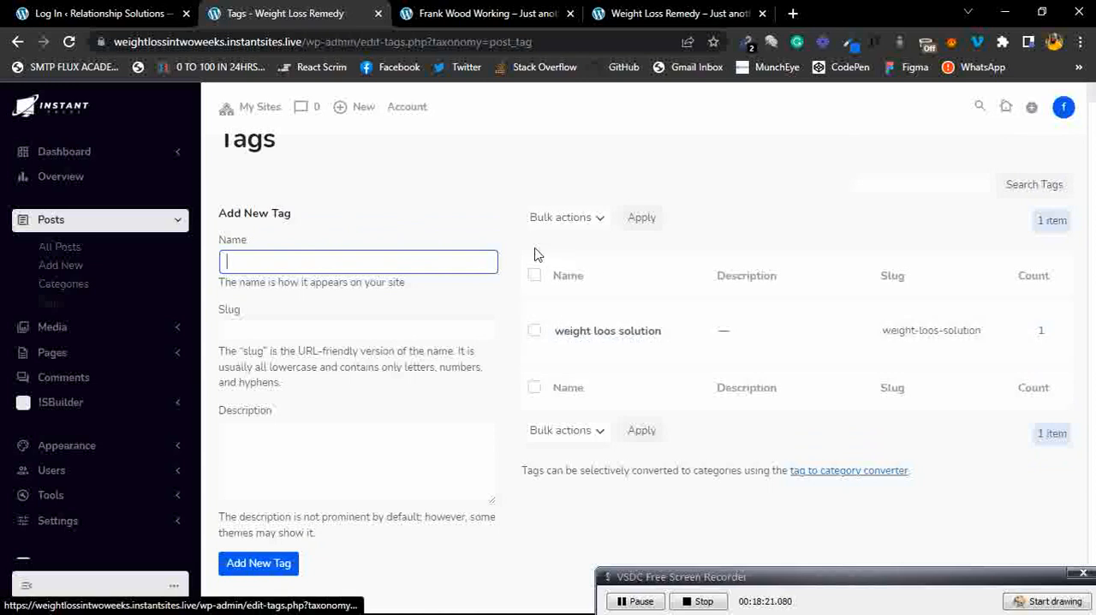
{"action": "scroll", "coordinate": [534, 254], "scroll_direction": "up", "scroll_amount": 1}
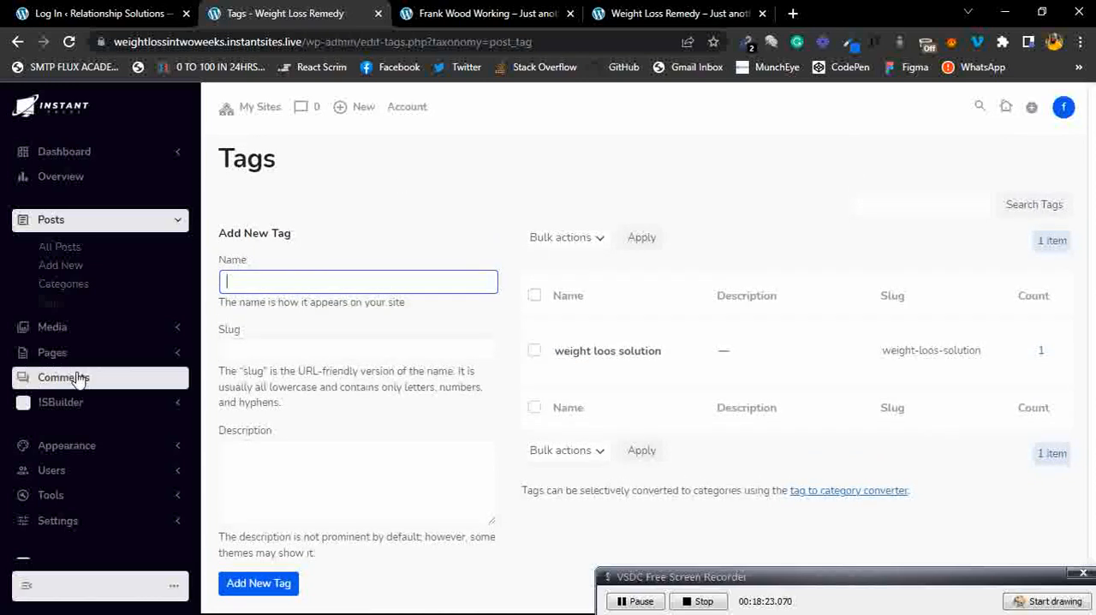
Open the Media Library and upload the Desktop image update on ighub lms.
{"action": "left_click", "coordinate": [106, 230]}
{"action": "left_click", "coordinate": [178, 221]}
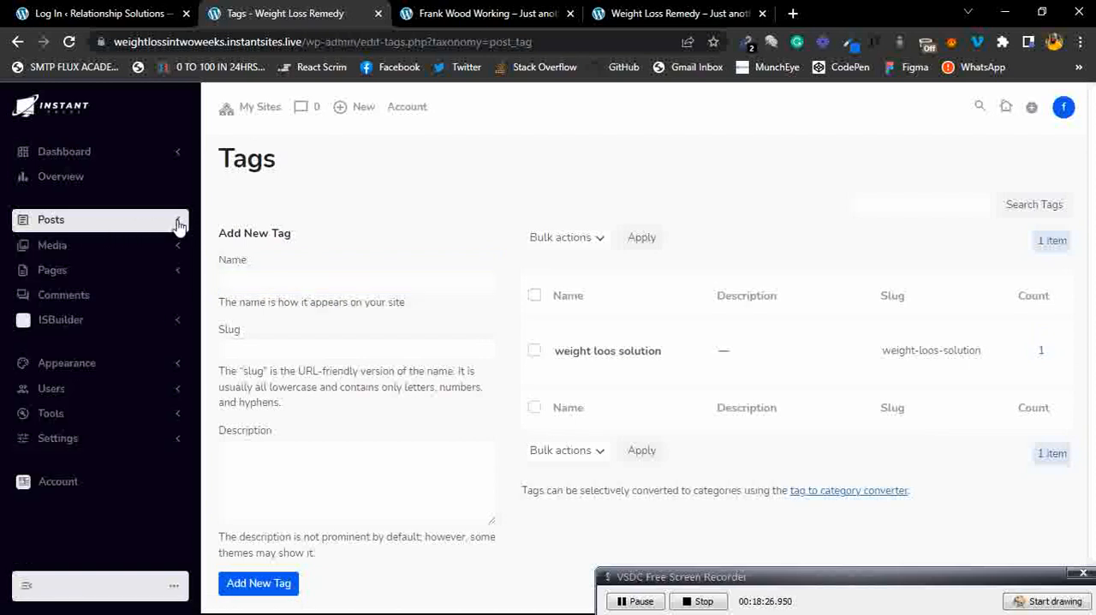
{"action": "left_click", "coordinate": [124, 251]}
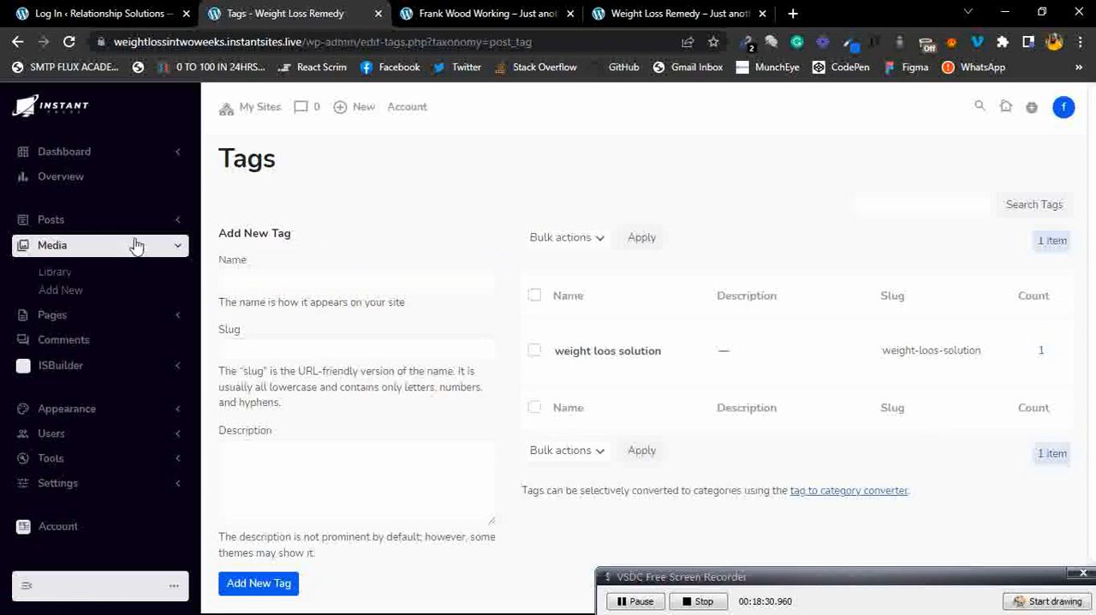
{"action": "left_click", "coordinate": [67, 278]}
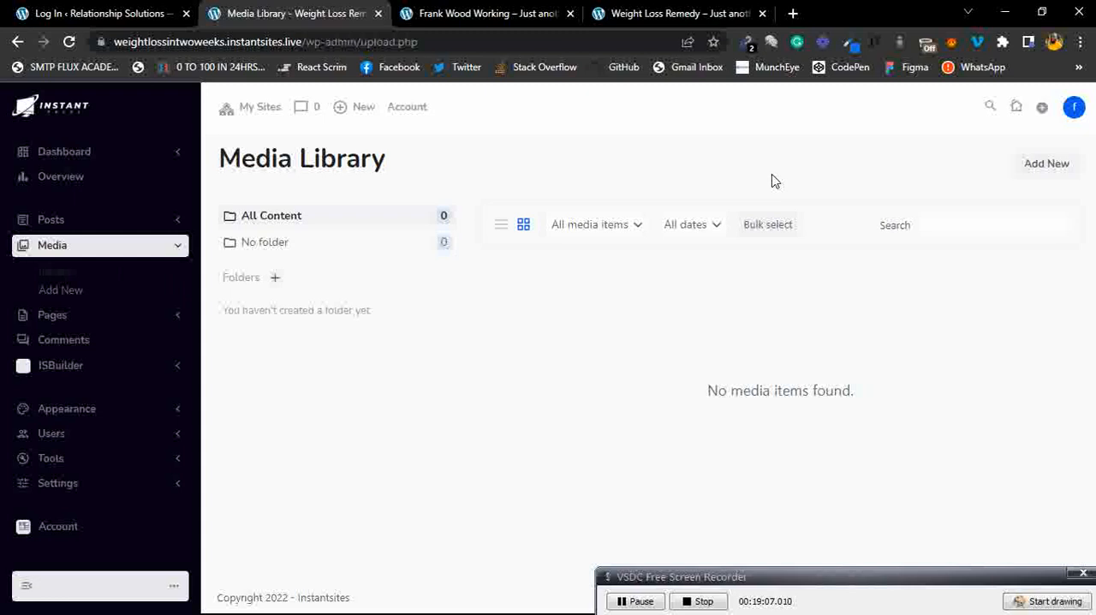
{"action": "left_click", "coordinate": [1055, 161]}
{"action": "left_click", "coordinate": [1044, 170]}
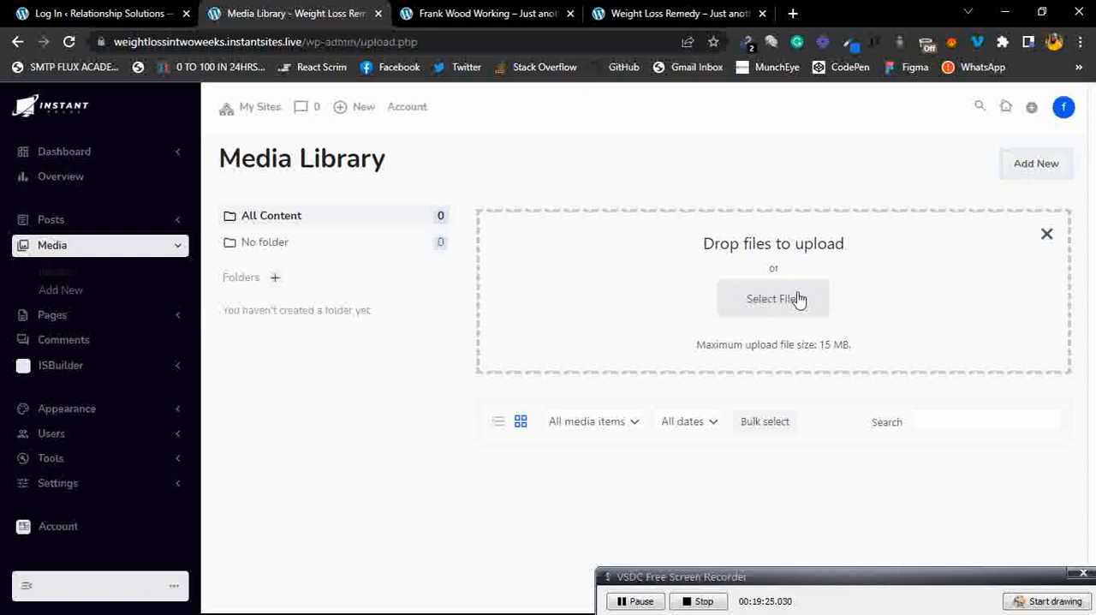
{"action": "left_click_drag", "start_coordinate": [856, 350], "coordinate": [684, 354]}
{"action": "left_click", "coordinate": [684, 354]}
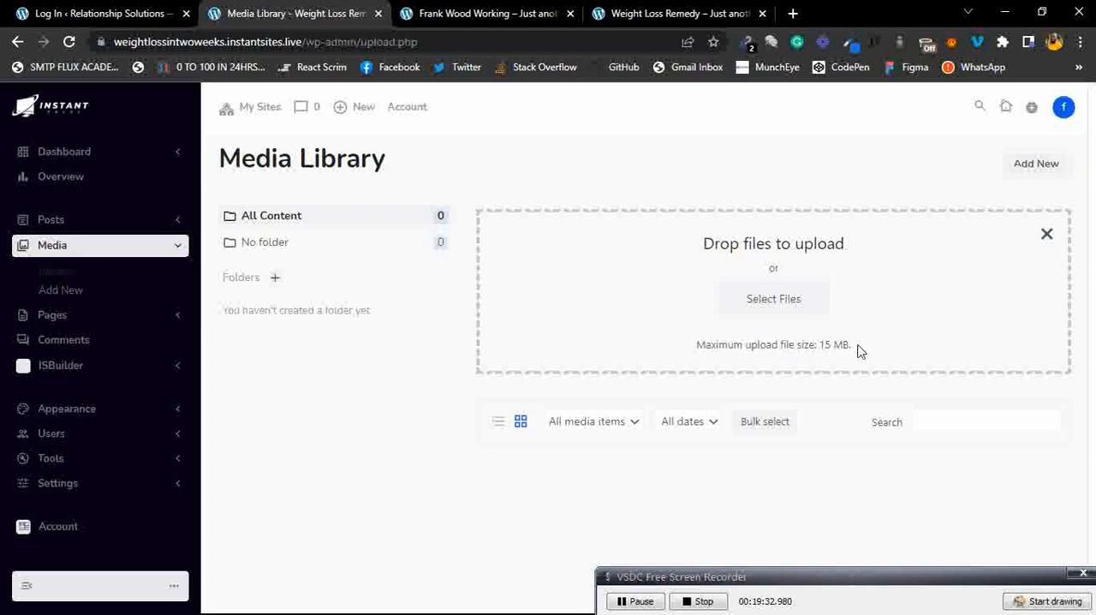
{"action": "left_click", "coordinate": [793, 301]}
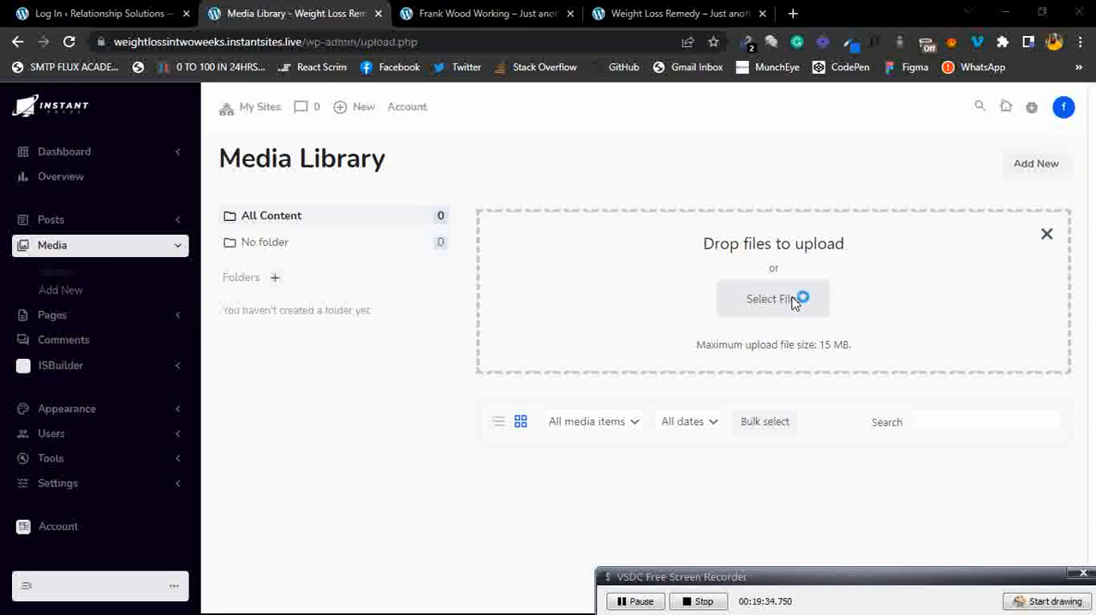
{"action": "scroll", "coordinate": [401, 232], "scroll_direction": "down", "scroll_amount": 5}
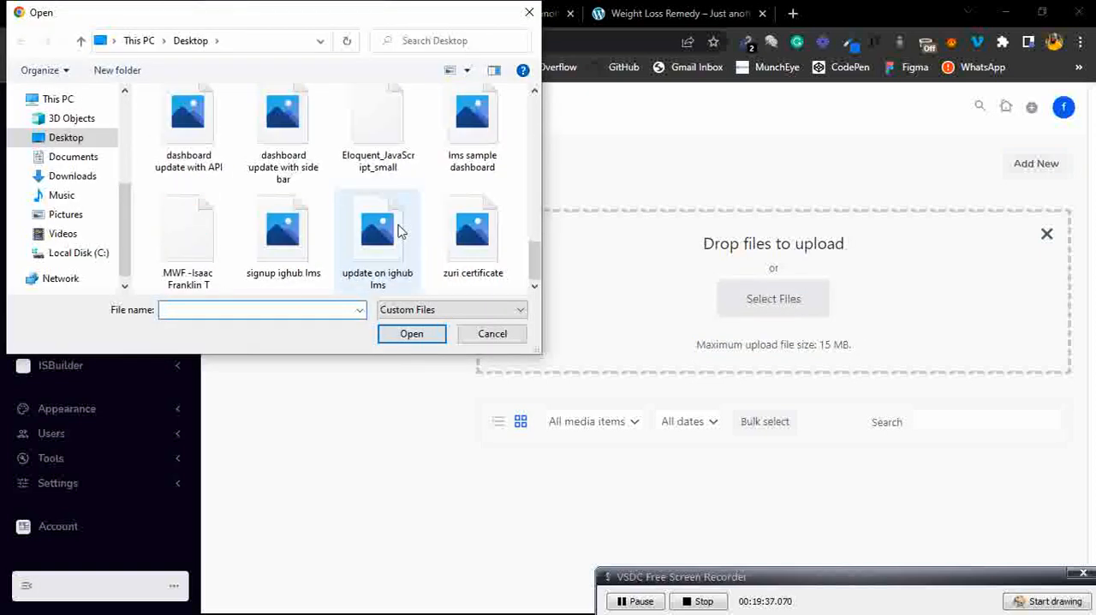
{"action": "double_click", "coordinate": [376, 233]}
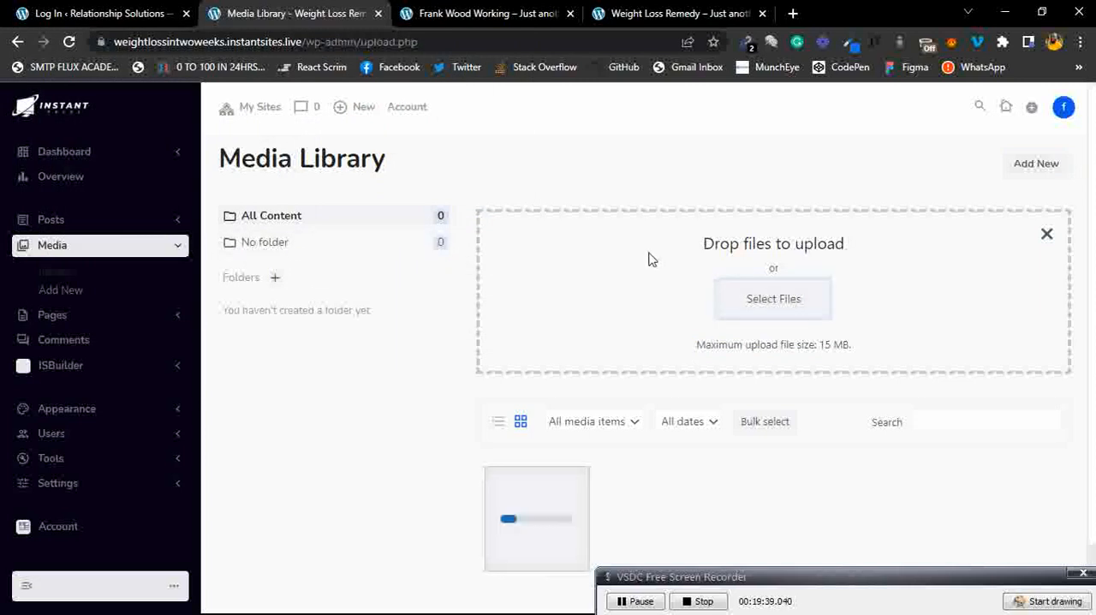
{"action": "scroll", "coordinate": [741, 488], "scroll_direction": "down", "scroll_amount": 1}
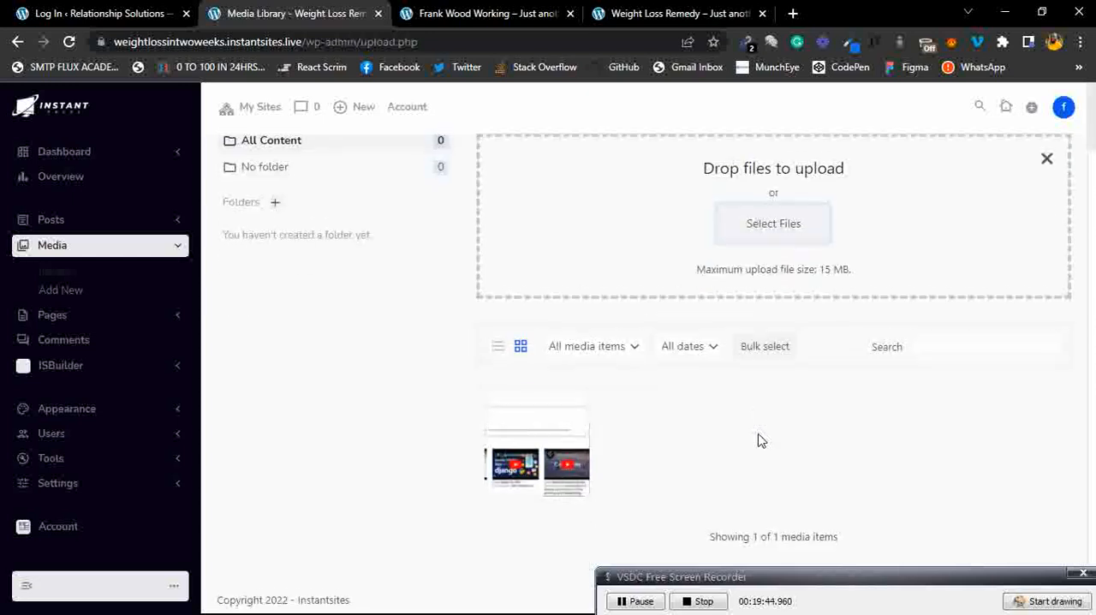
{"action": "mouse_move", "coordinate": [844, 580]}
{"action": "left_mouse_down"}
{"action": "mouse_move", "coordinate": [846, 612]}
{"action": "mouse_move", "coordinate": [842, 521]}
{"action": "left_mouse_up"}
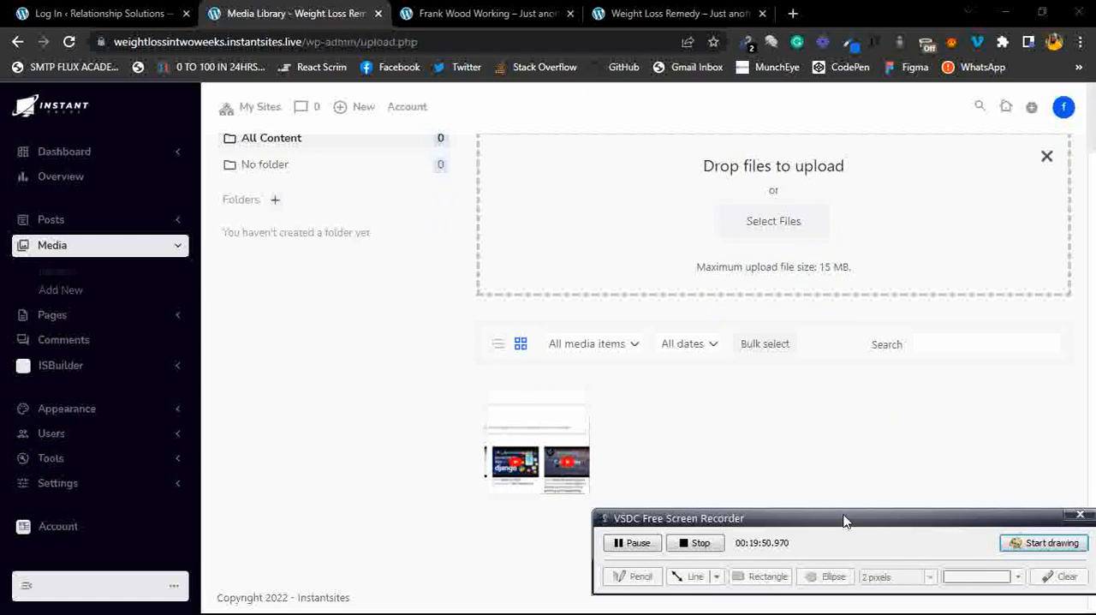
Open the Upload New Media page, then switch to the All Pages list.
{"action": "left_click_drag", "start_coordinate": [844, 519], "coordinate": [844, 587]}
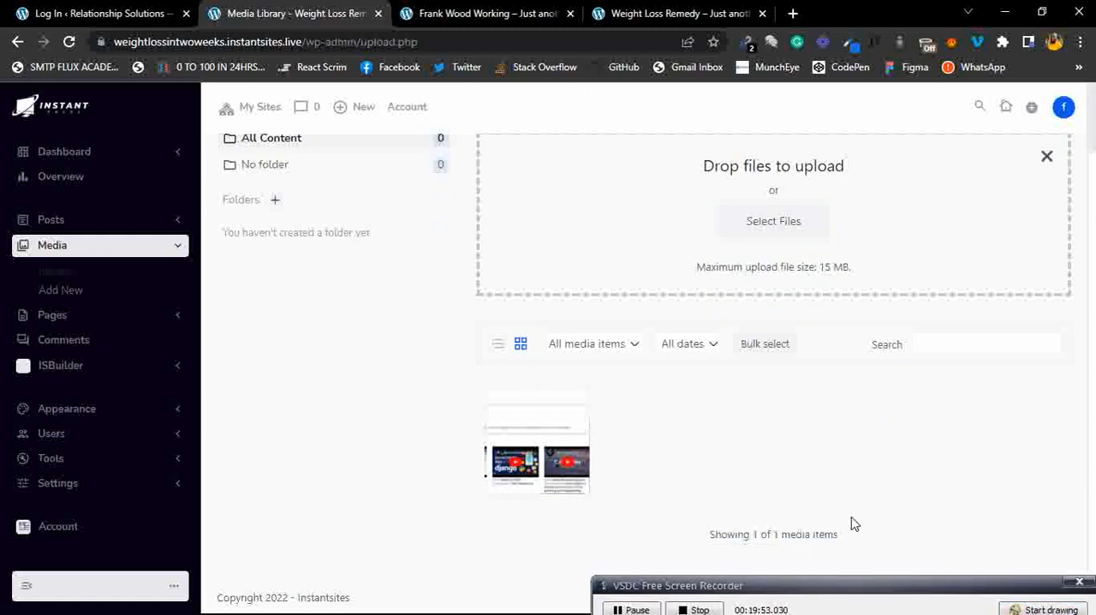
{"action": "scroll", "coordinate": [851, 522], "scroll_direction": "up", "scroll_amount": 1}
{"action": "scroll", "coordinate": [853, 522], "scroll_direction": "up", "scroll_amount": 1}
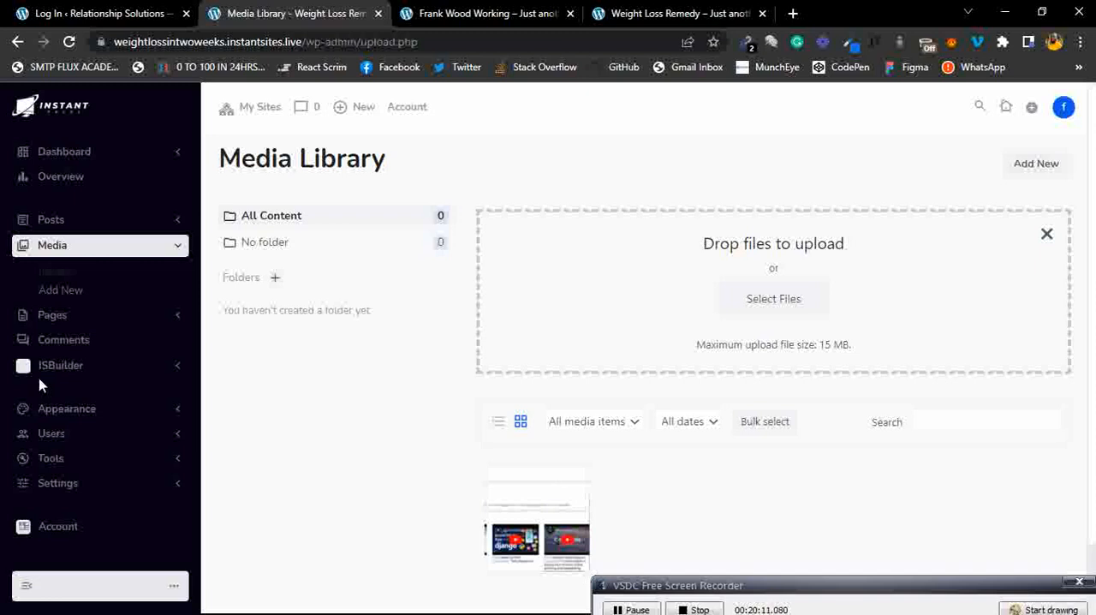
{"action": "left_click", "coordinate": [63, 297]}
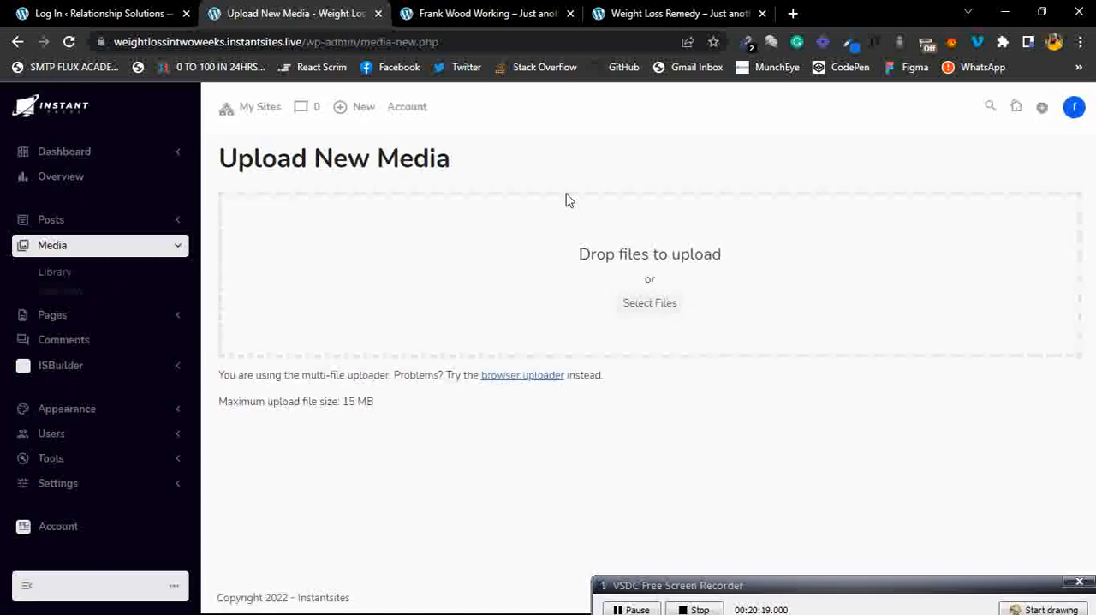
{"action": "left_click", "coordinate": [141, 253]}
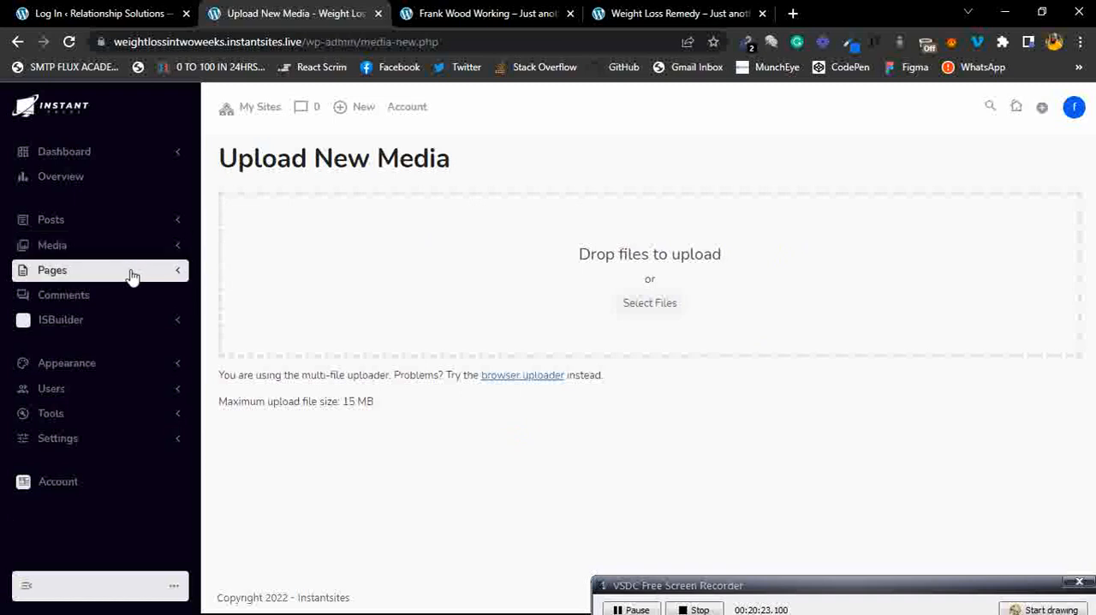
{"action": "left_click", "coordinate": [131, 274]}
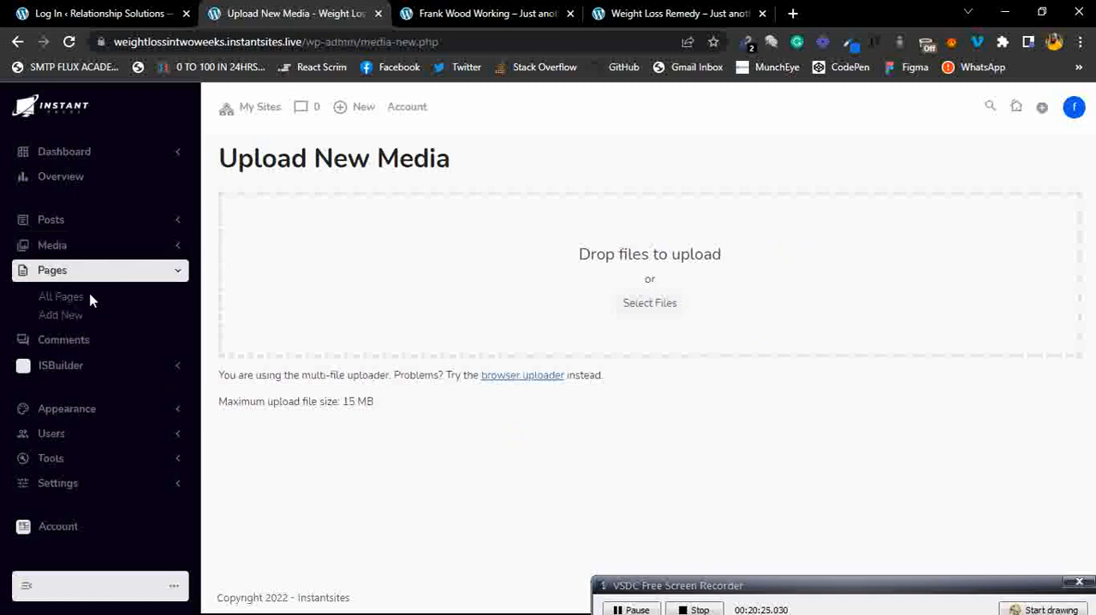
{"action": "left_click", "coordinate": [72, 307]}
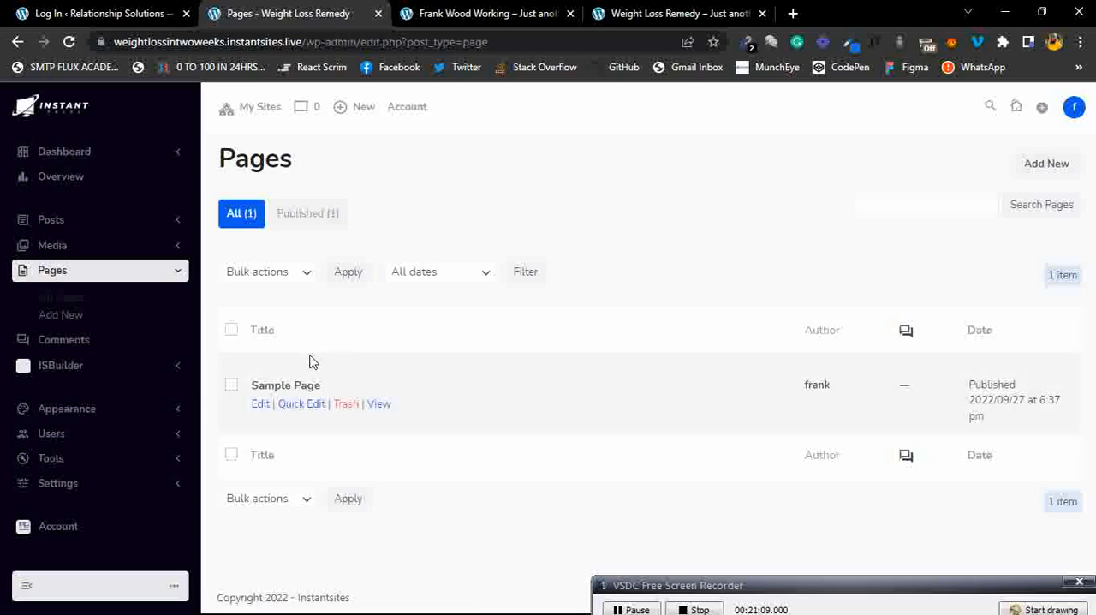
Add a new page titled Home and publish it.
{"action": "left_click", "coordinate": [1058, 175]}
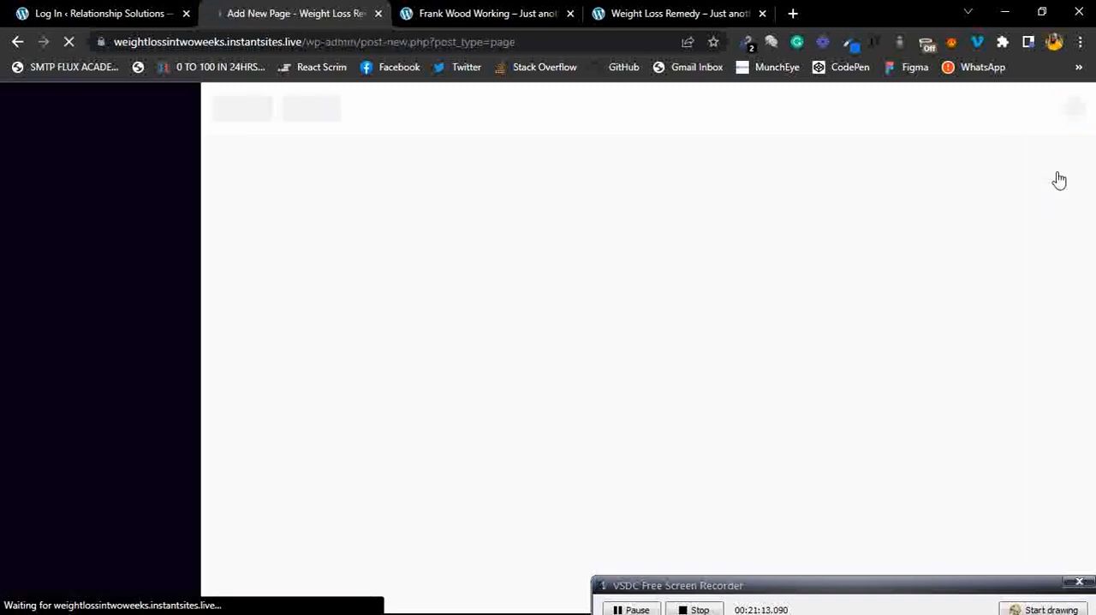
{"action": "left_click", "coordinate": [587, 218]}
{"action": "type", "text": "Home"}
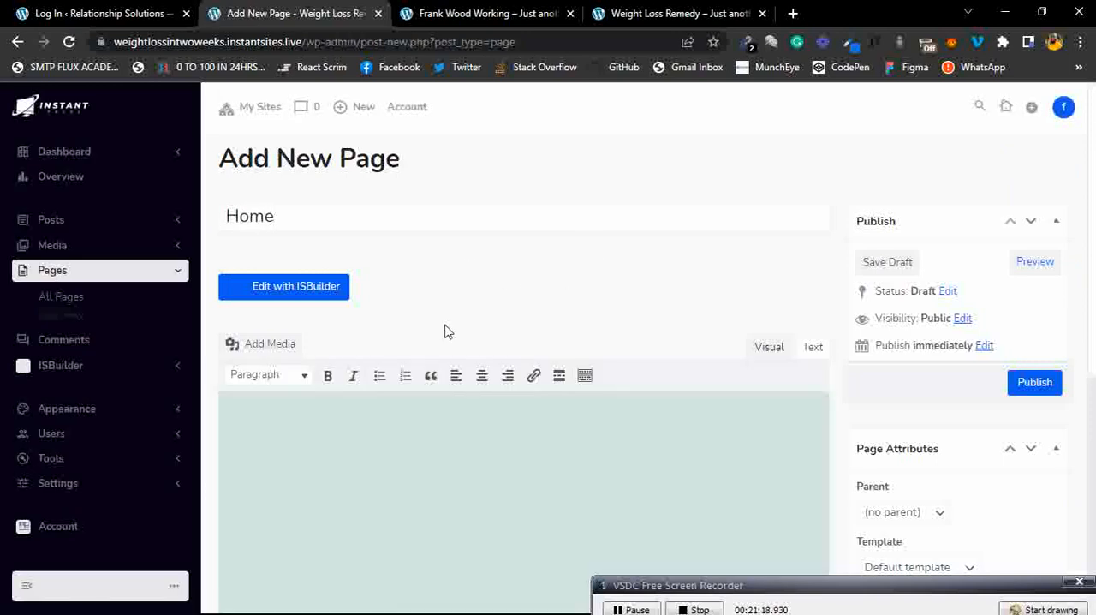
{"action": "scroll", "coordinate": [651, 284], "scroll_direction": "down", "scroll_amount": 2}
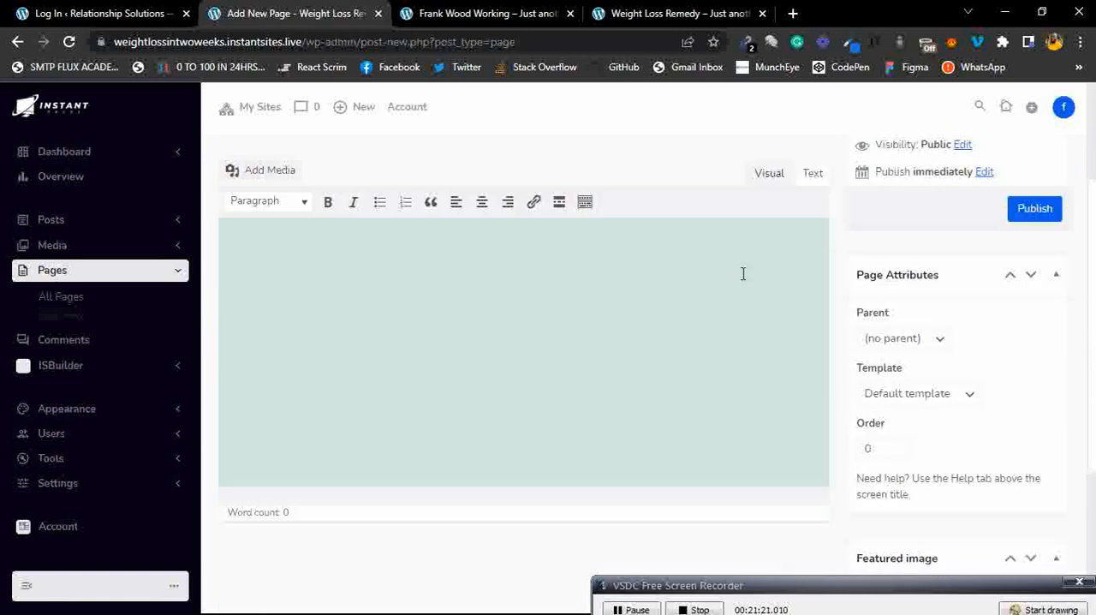
{"action": "scroll", "coordinate": [659, 201], "scroll_direction": "up", "scroll_amount": 2}
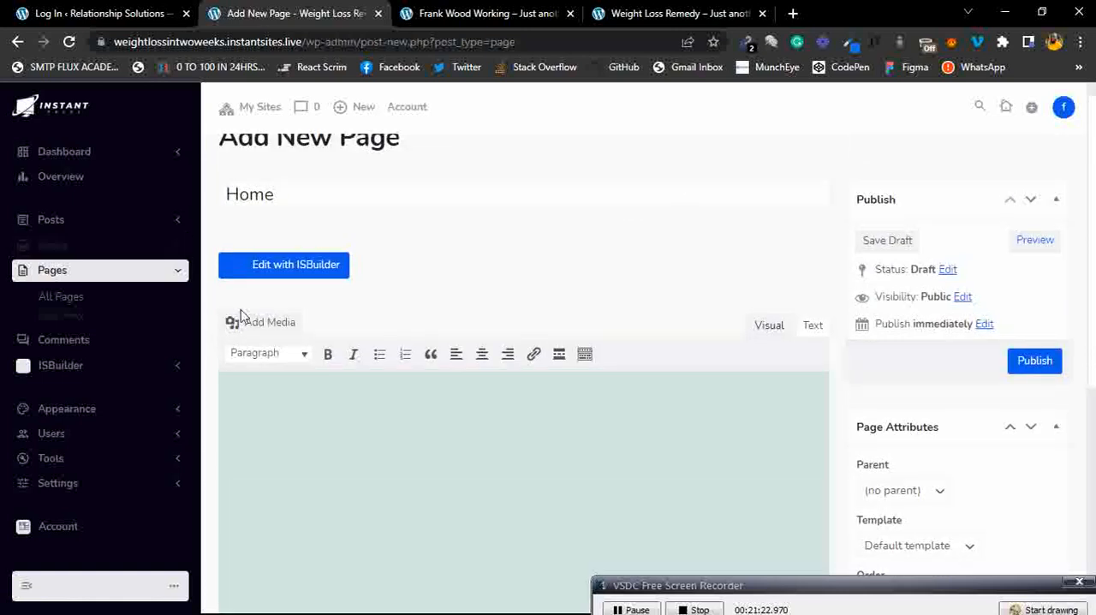
{"action": "left_click", "coordinate": [1030, 367]}
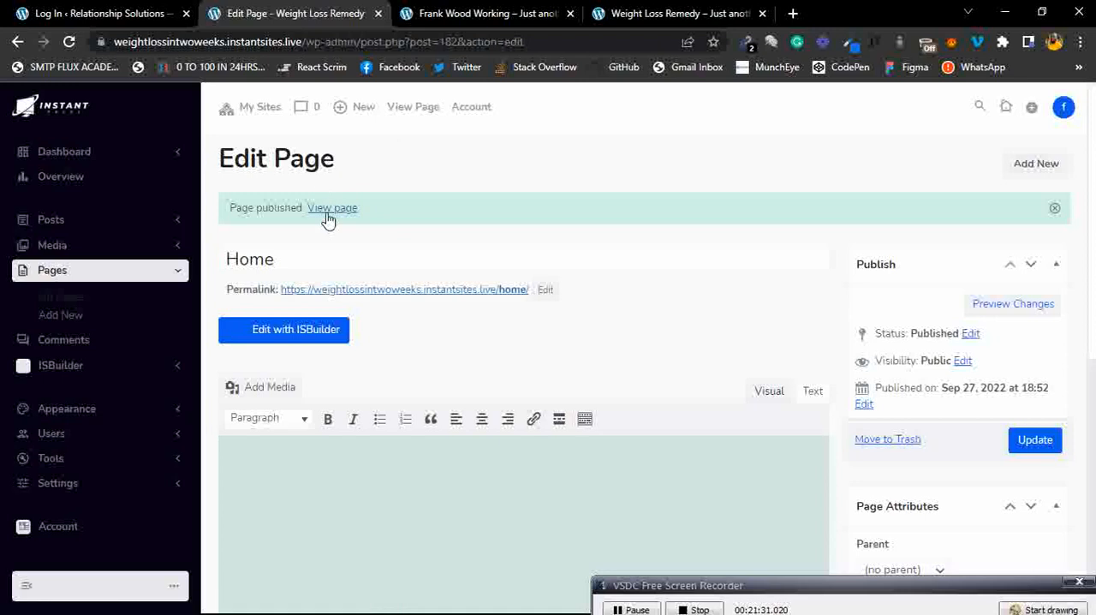
Return to the All Pages list and open the Comments page.
{"action": "left_click", "coordinate": [73, 300]}
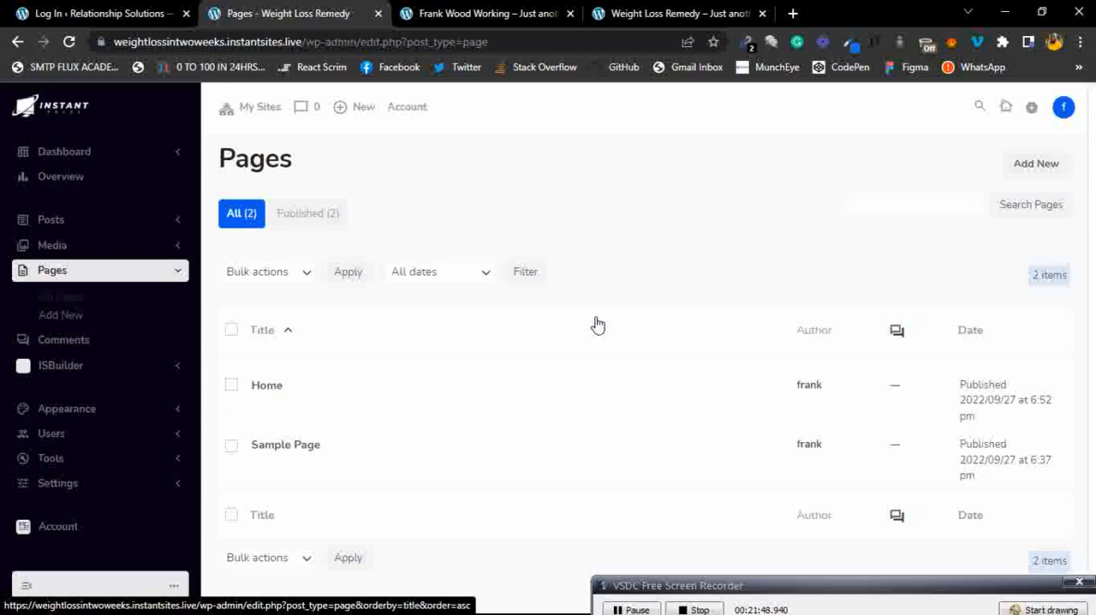
{"action": "scroll", "coordinate": [597, 324], "scroll_direction": "down", "scroll_amount": 1}
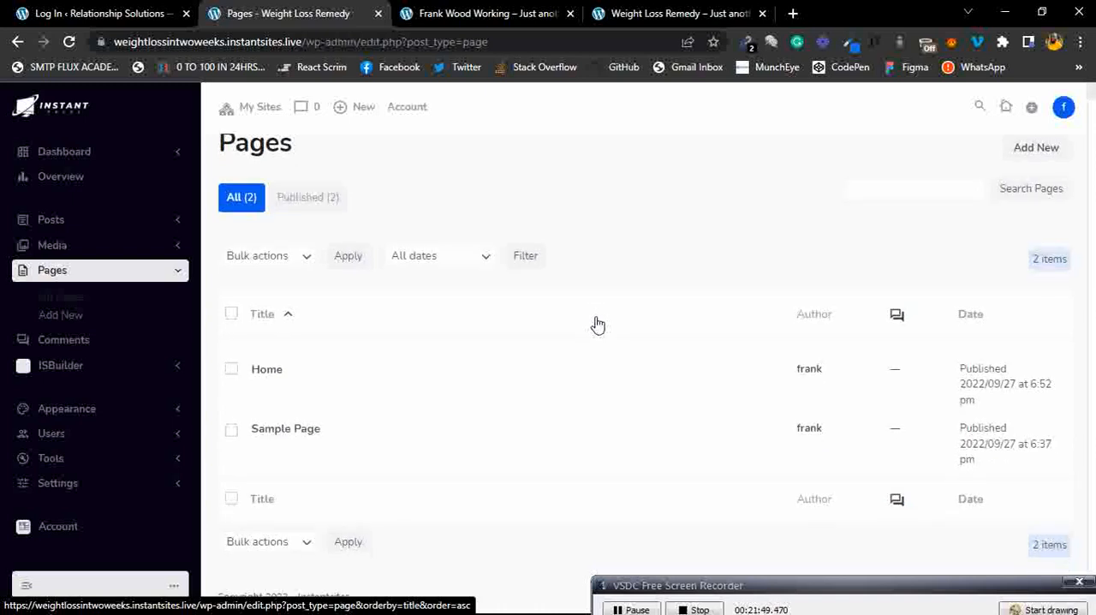
{"action": "left_click", "coordinate": [98, 278]}
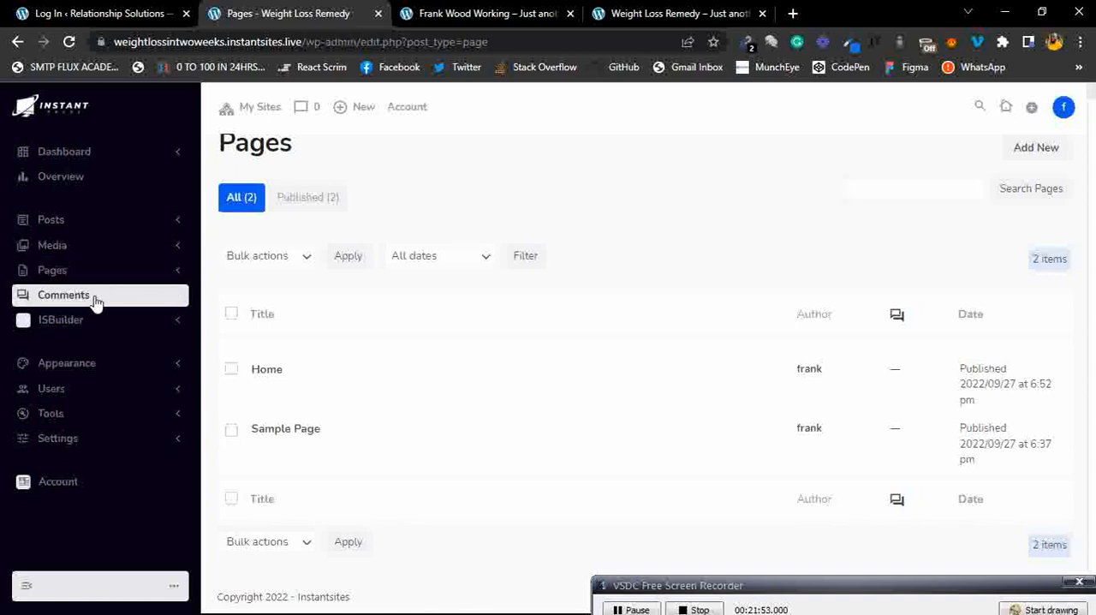
{"action": "left_click", "coordinate": [95, 304]}
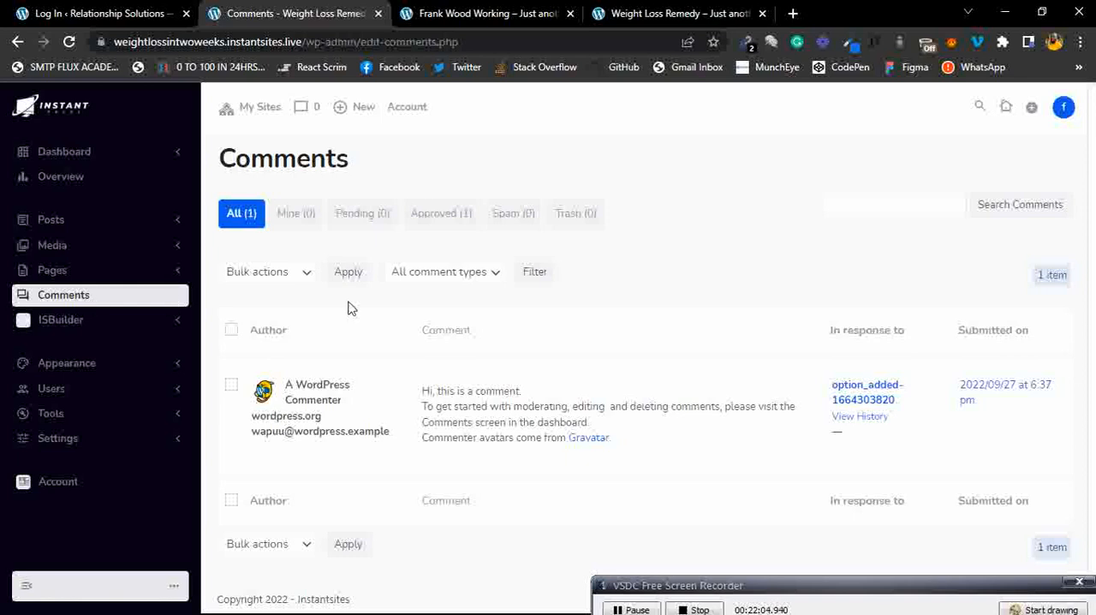
{"action": "mouse_move", "coordinate": [470, 389]}
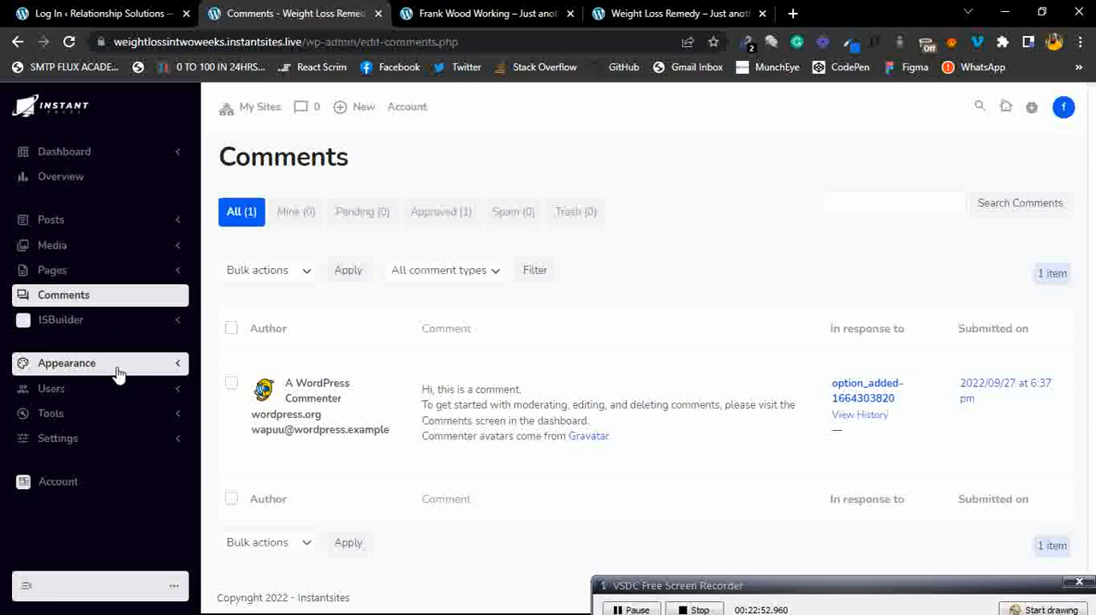
Open the Menus page under Appearance.
{"action": "left_click", "coordinate": [175, 365]}
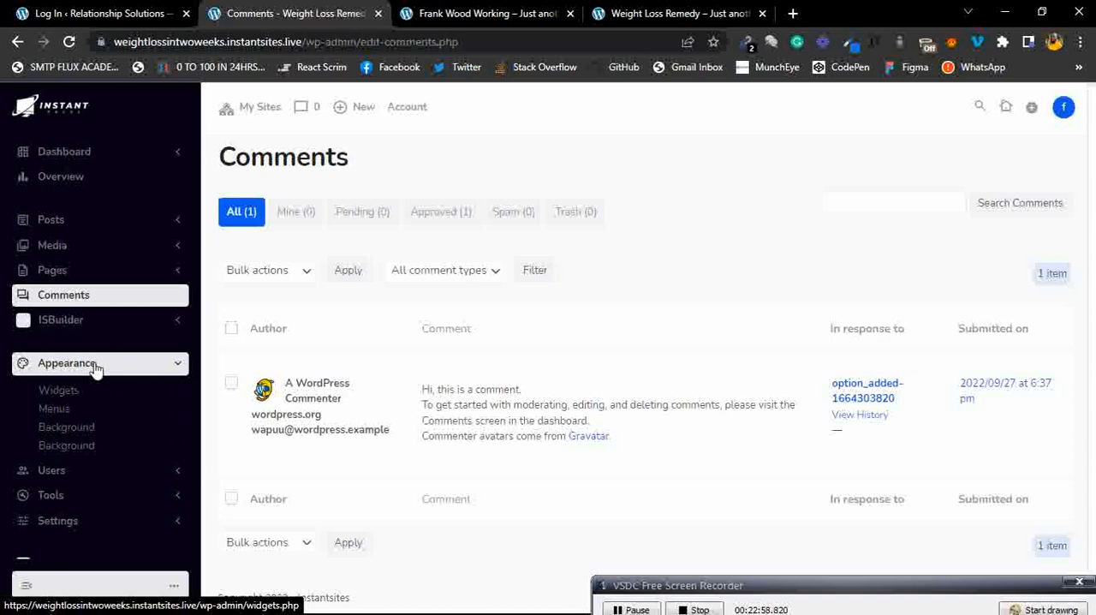
{"action": "left_click", "coordinate": [69, 415]}
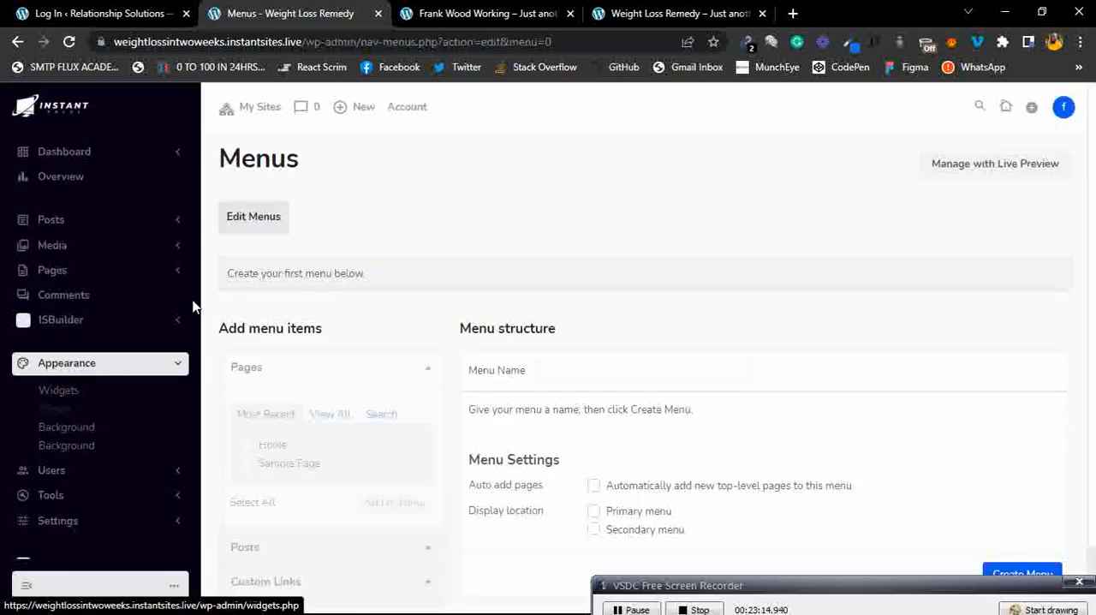
{"action": "scroll", "coordinate": [539, 186], "scroll_direction": "down", "scroll_amount": 1}
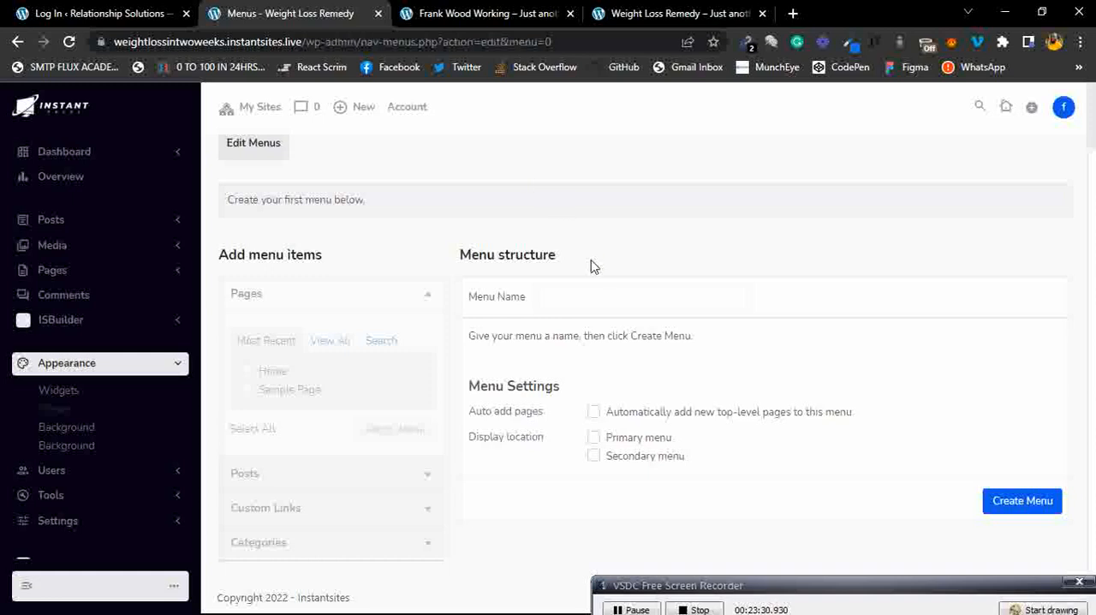
{"action": "scroll", "coordinate": [593, 267], "scroll_direction": "up", "scroll_amount": 1}
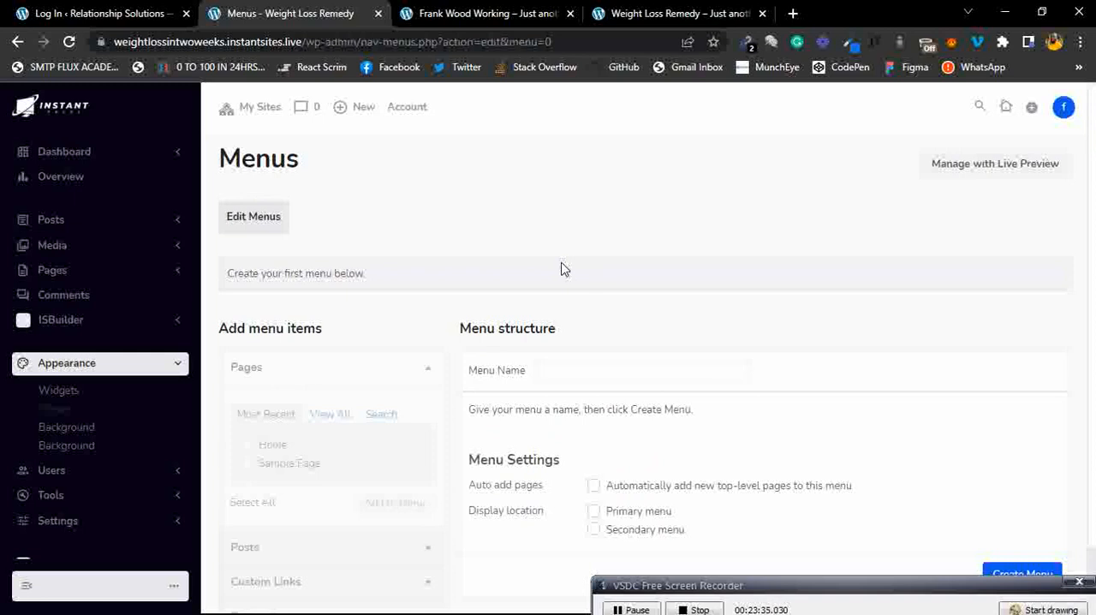
Reload and review the live Weight Loss Remedy front page in its own tab, then return to Menus.
{"action": "left_click", "coordinate": [669, 12]}
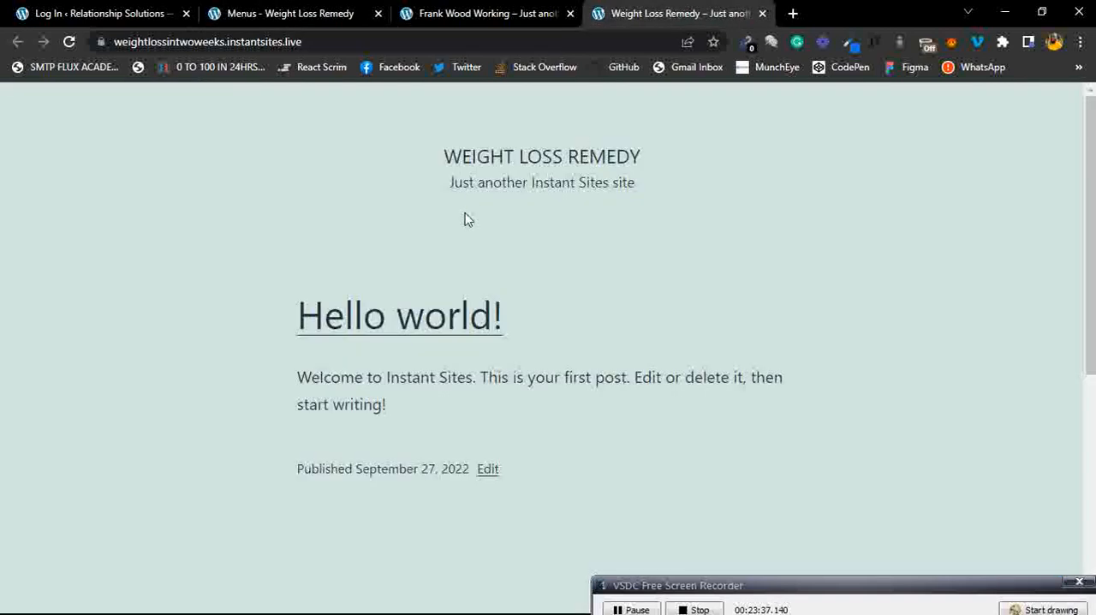
{"action": "left_click", "coordinate": [67, 41]}
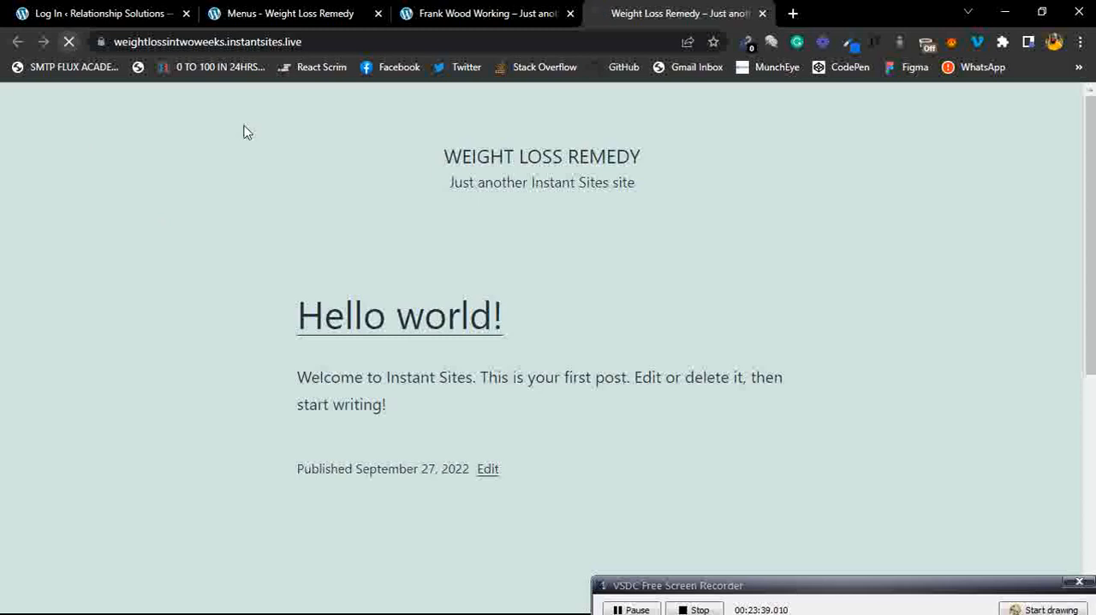
{"action": "scroll", "coordinate": [512, 236], "scroll_direction": "down", "scroll_amount": 10}
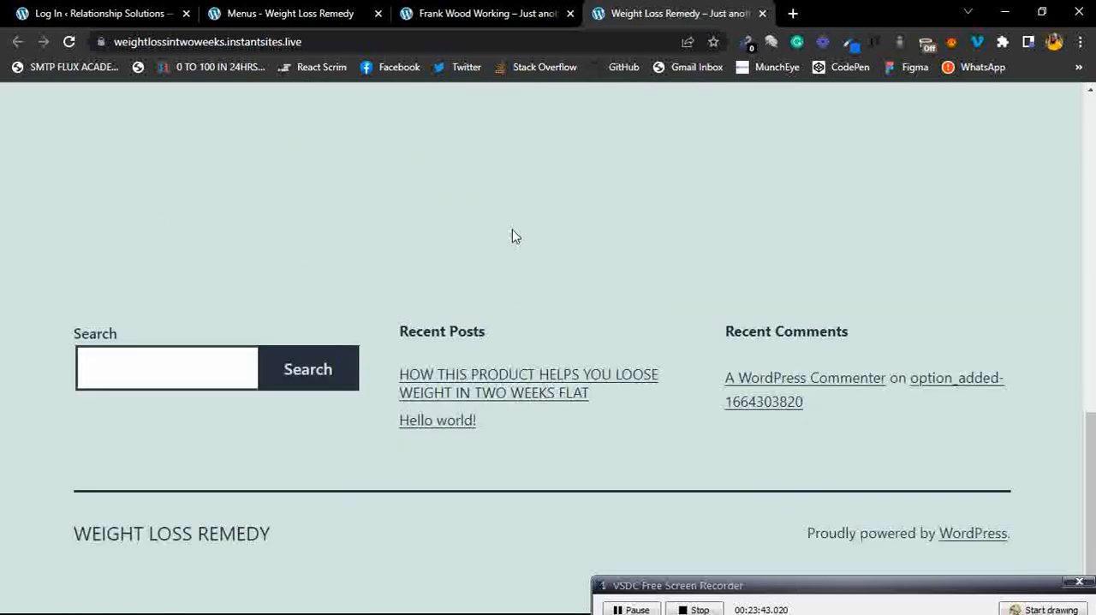
{"action": "scroll", "coordinate": [512, 237], "scroll_direction": "up", "scroll_amount": 10}
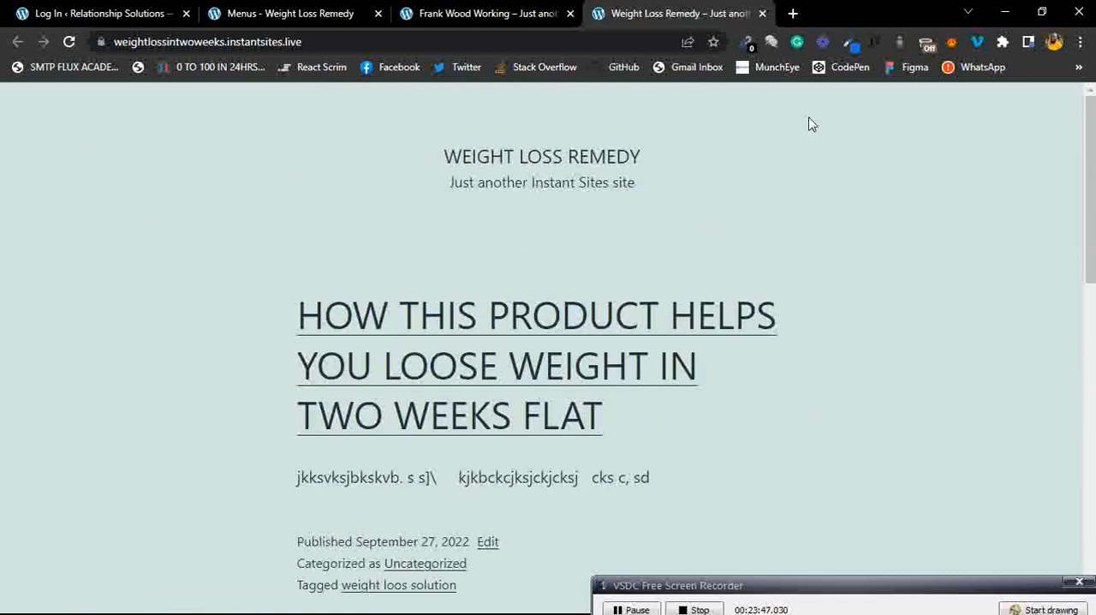
{"action": "left_click", "coordinate": [1010, 609]}
{"action": "mouse_move", "coordinate": [1041, 96]}
{"action": "left_mouse_down"}
{"action": "mouse_move", "coordinate": [641, 111]}
{"action": "mouse_move", "coordinate": [1085, 199]}
{"action": "mouse_move", "coordinate": [1009, 94]}
{"action": "left_mouse_up"}
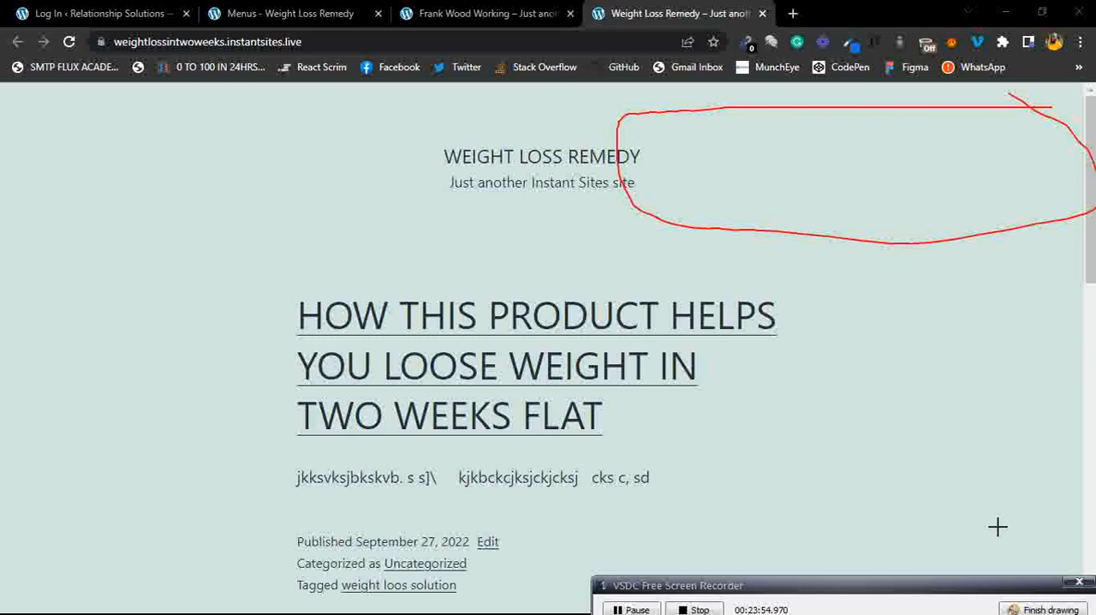
{"action": "left_click", "coordinate": [1024, 607]}
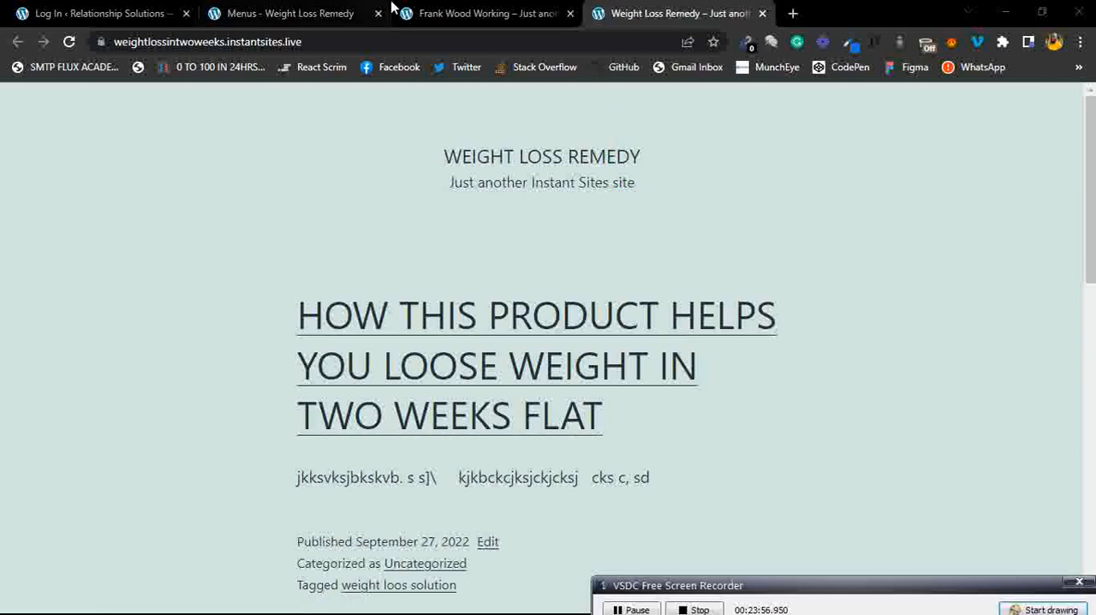
{"action": "left_click", "coordinate": [325, 10]}
Create a new navigation menu named Test.
{"action": "scroll", "coordinate": [626, 340], "scroll_direction": "down", "scroll_amount": 1}
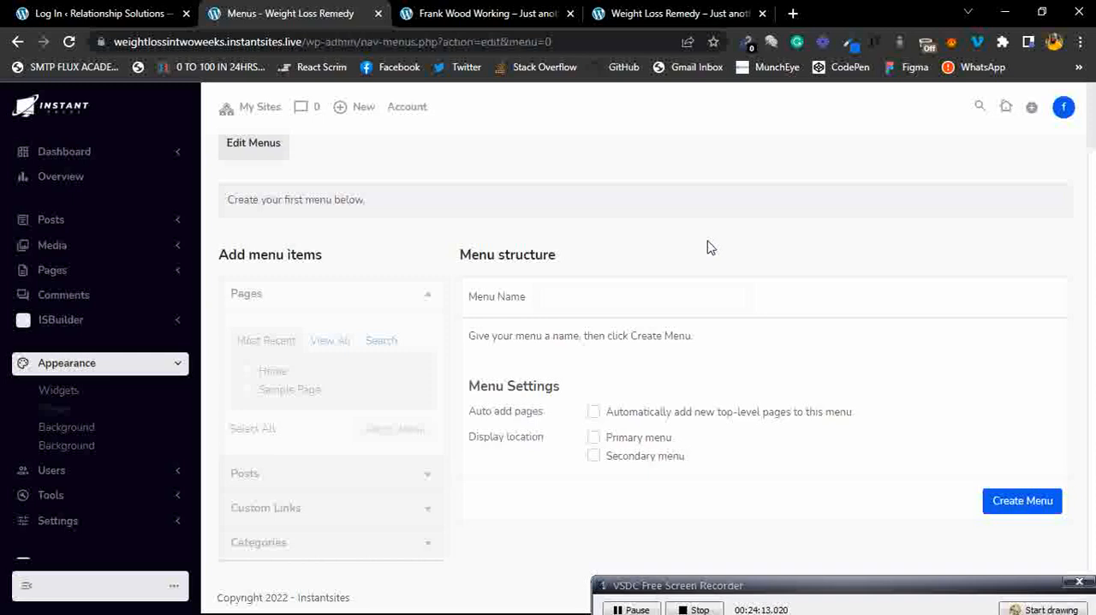
{"action": "left_click", "coordinate": [637, 294]}
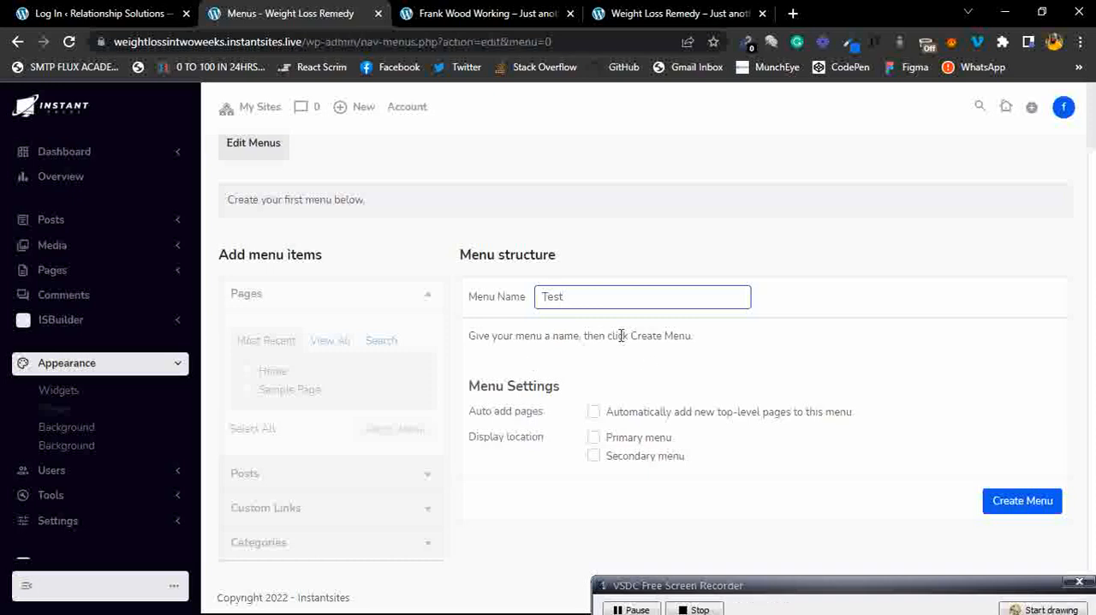
{"action": "left_click", "coordinate": [1007, 508]}
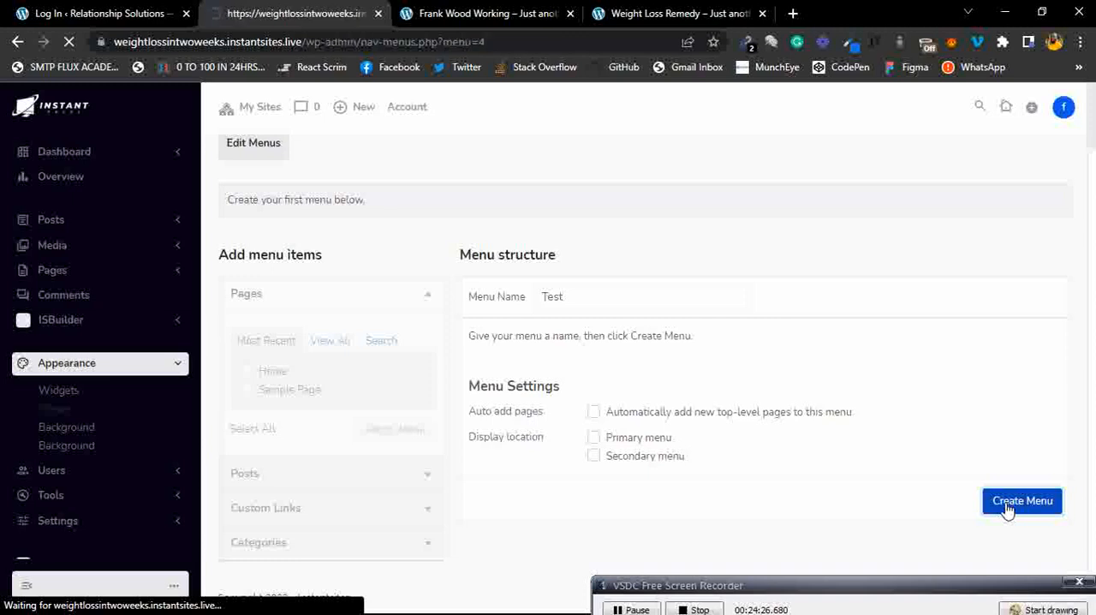
Add the Home and Sample Page pages to the Test menu.
{"action": "scroll", "coordinate": [419, 377], "scroll_direction": "down", "scroll_amount": 2}
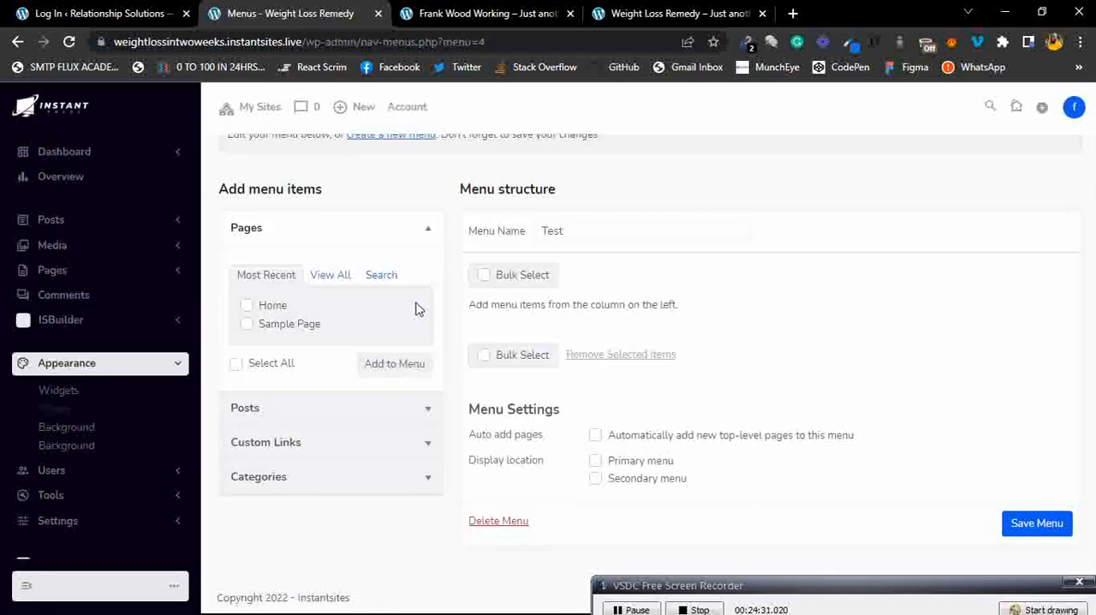
{"action": "scroll", "coordinate": [420, 257], "scroll_direction": "up", "scroll_amount": 2}
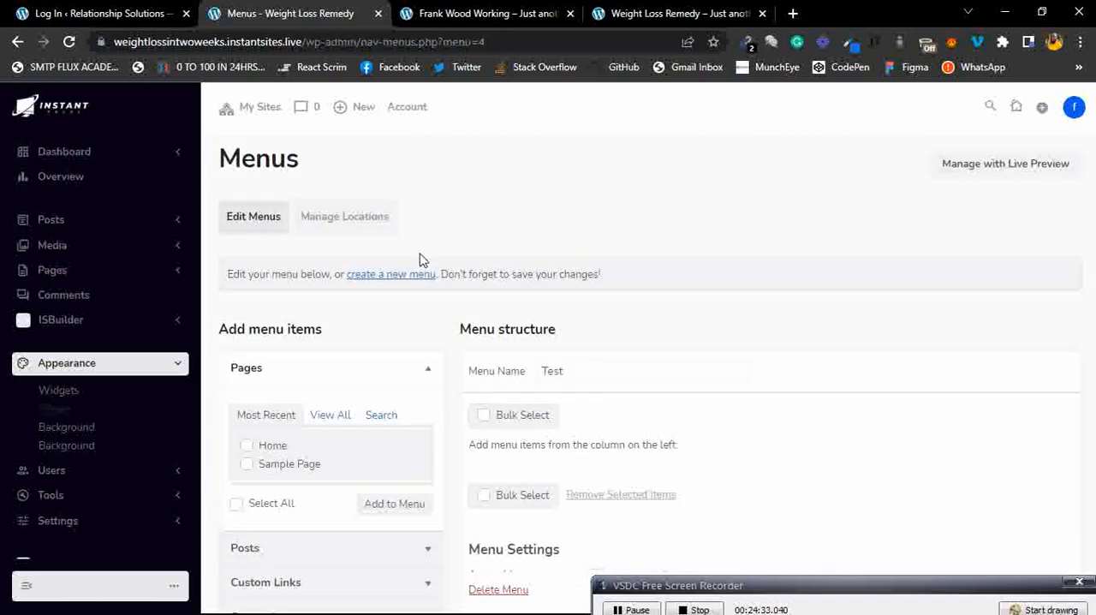
{"action": "scroll", "coordinate": [420, 257], "scroll_direction": "down", "scroll_amount": 2}
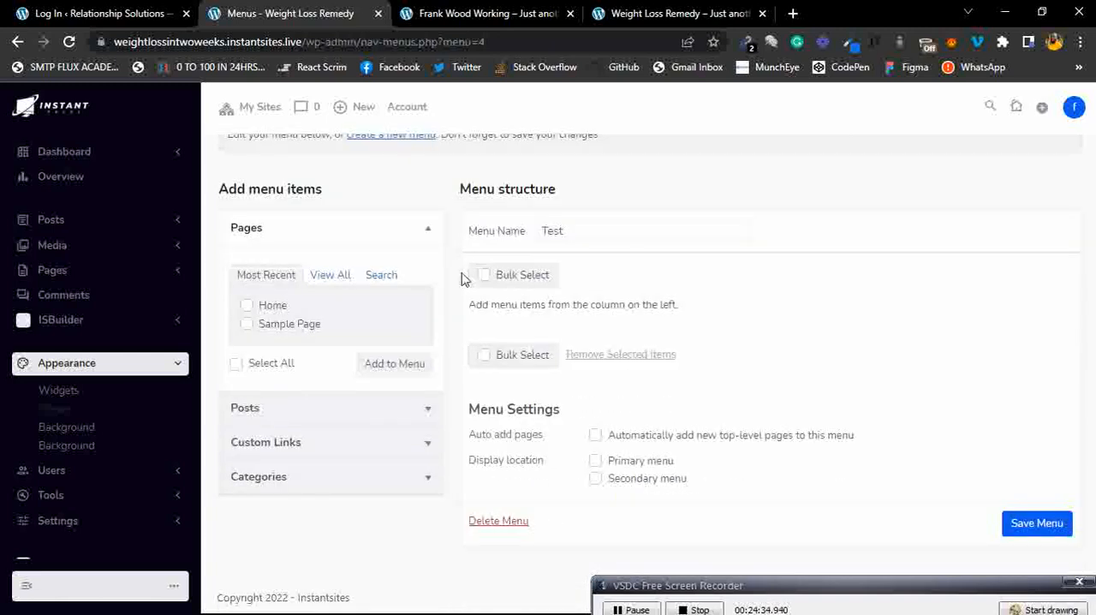
{"action": "left_click", "coordinate": [246, 305]}
{"action": "left_click", "coordinate": [247, 324]}
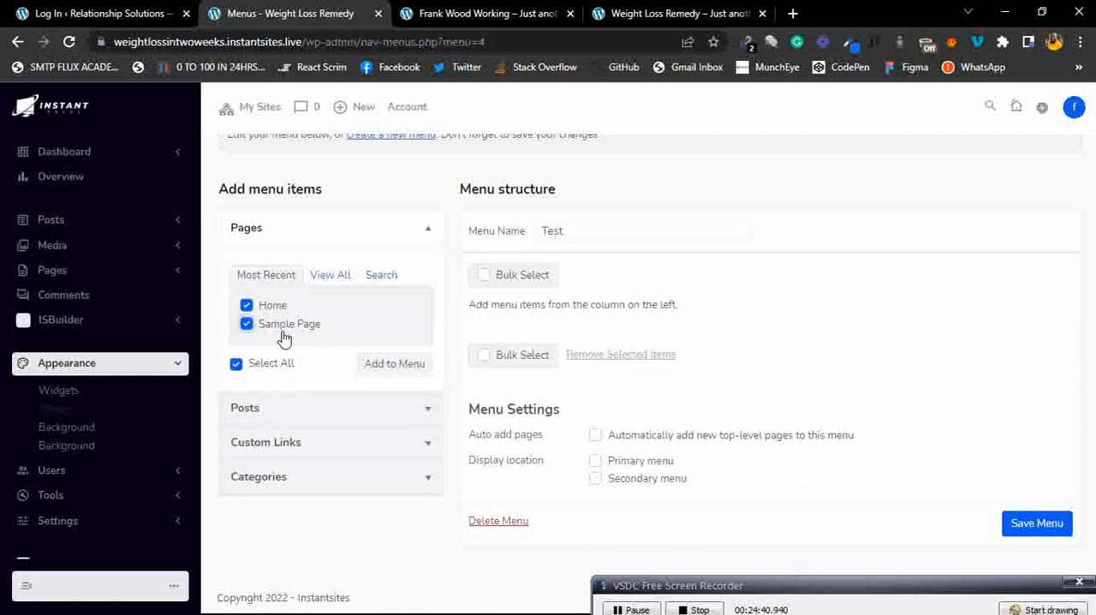
{"action": "left_click", "coordinate": [387, 365]}
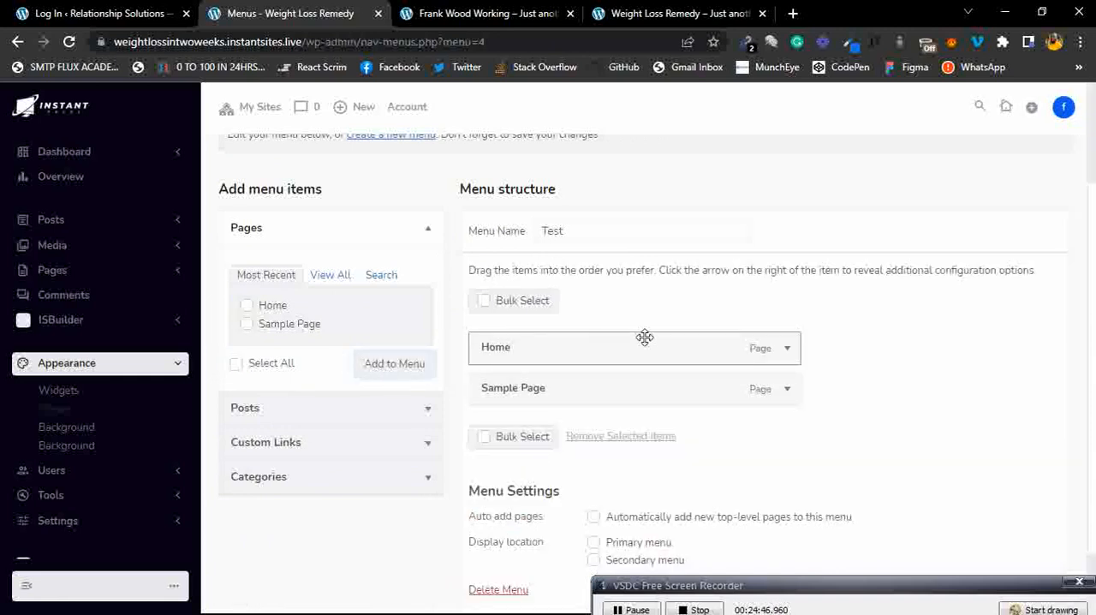
{"action": "mouse_move", "coordinate": [645, 336]}
{"action": "left_mouse_down"}
{"action": "mouse_move", "coordinate": [646, 379]}
{"action": "mouse_move", "coordinate": [662, 365]}
{"action": "mouse_move", "coordinate": [664, 330]}
{"action": "left_mouse_up"}
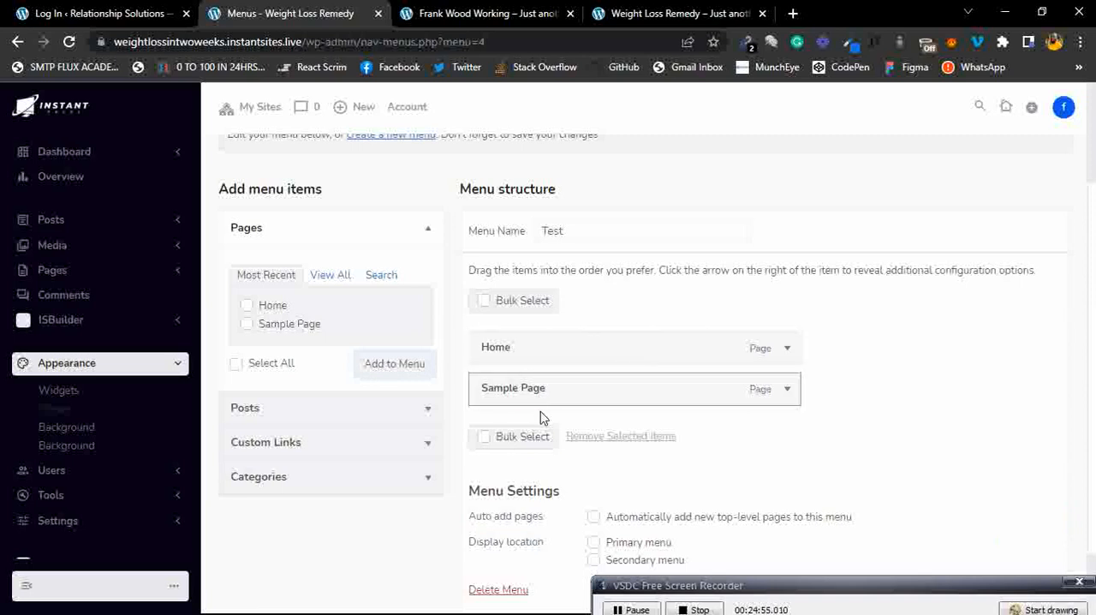
Assign the Test menu to the Secondary menu display location and save the menu.
{"action": "scroll", "coordinate": [696, 423], "scroll_direction": "down", "scroll_amount": 1}
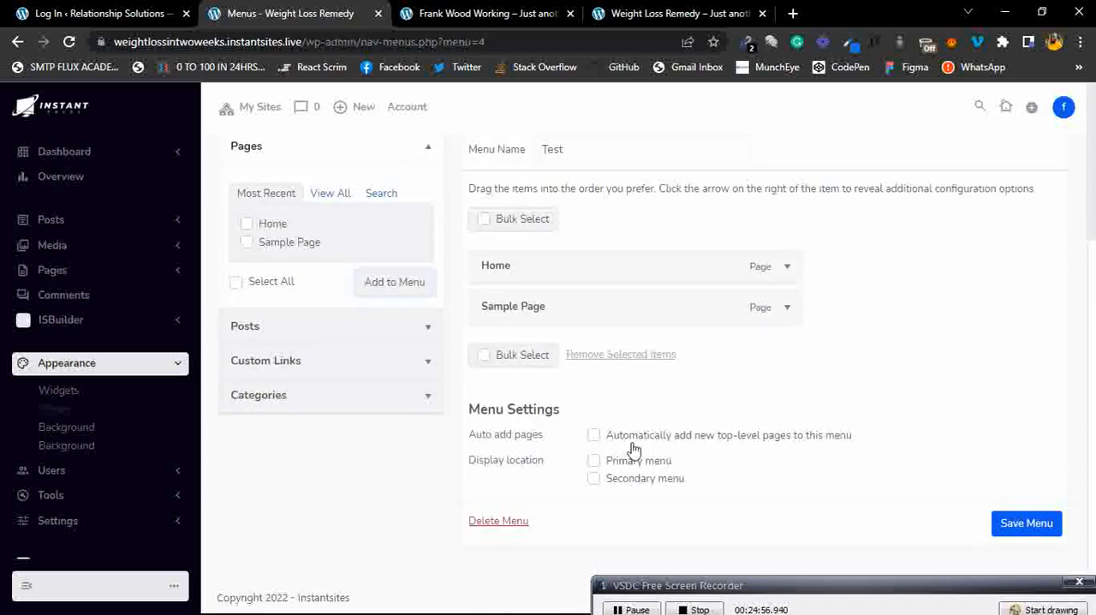
{"action": "left_click", "coordinate": [601, 467]}
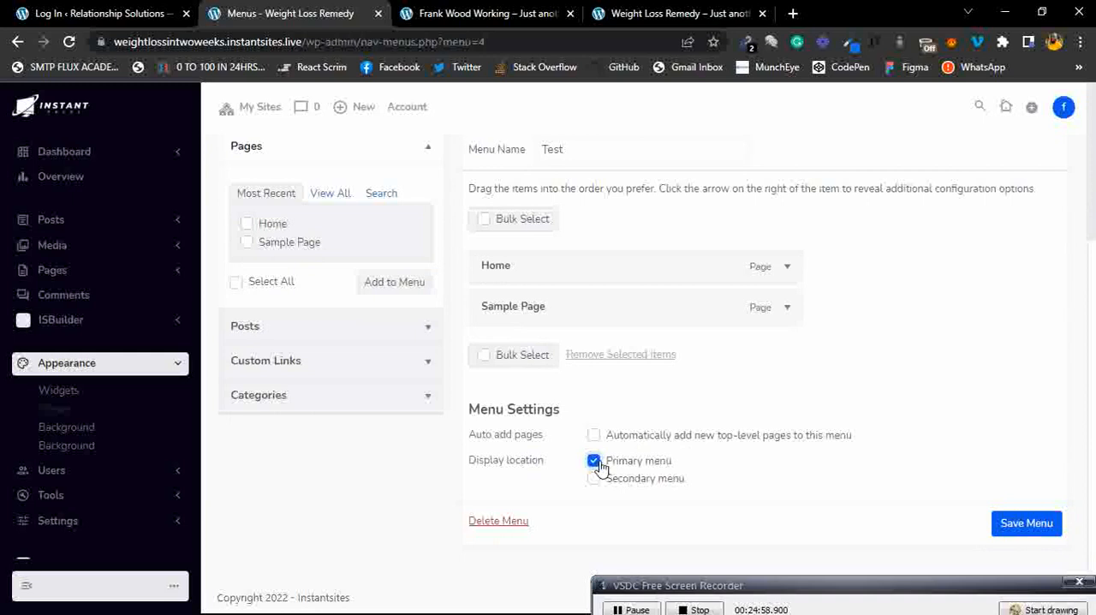
{"action": "left_click", "coordinate": [600, 465]}
{"action": "left_click", "coordinate": [593, 481]}
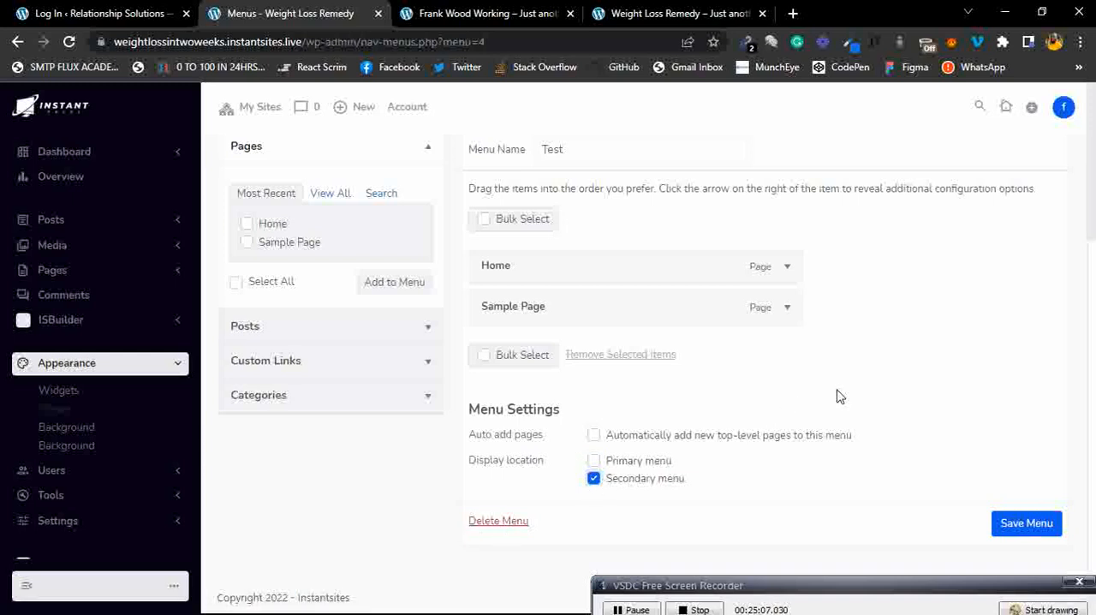
{"action": "left_click", "coordinate": [1050, 529]}
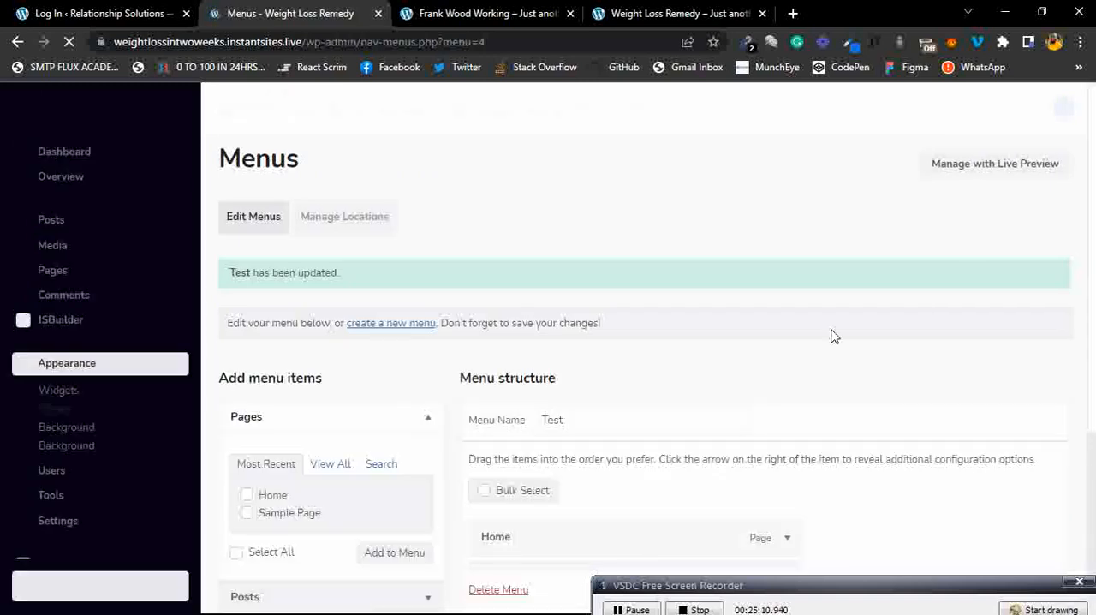
Try opening the Background customizer under Appearance, then return to the Menus page.
{"action": "scroll", "coordinate": [831, 334], "scroll_direction": "down", "scroll_amount": 2}
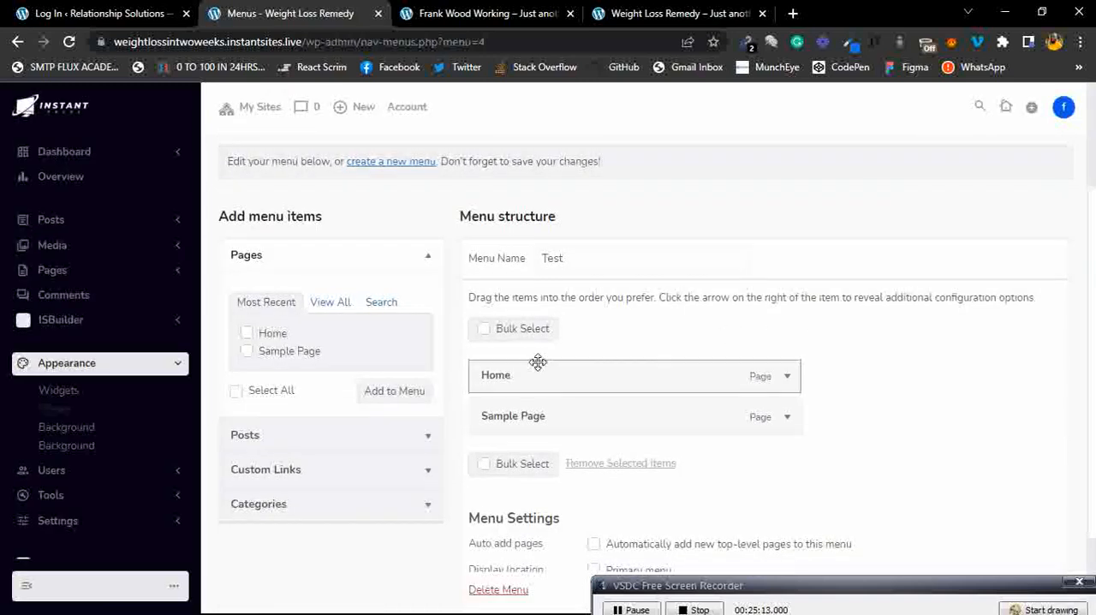
{"action": "scroll", "coordinate": [729, 285], "scroll_direction": "up", "scroll_amount": 2}
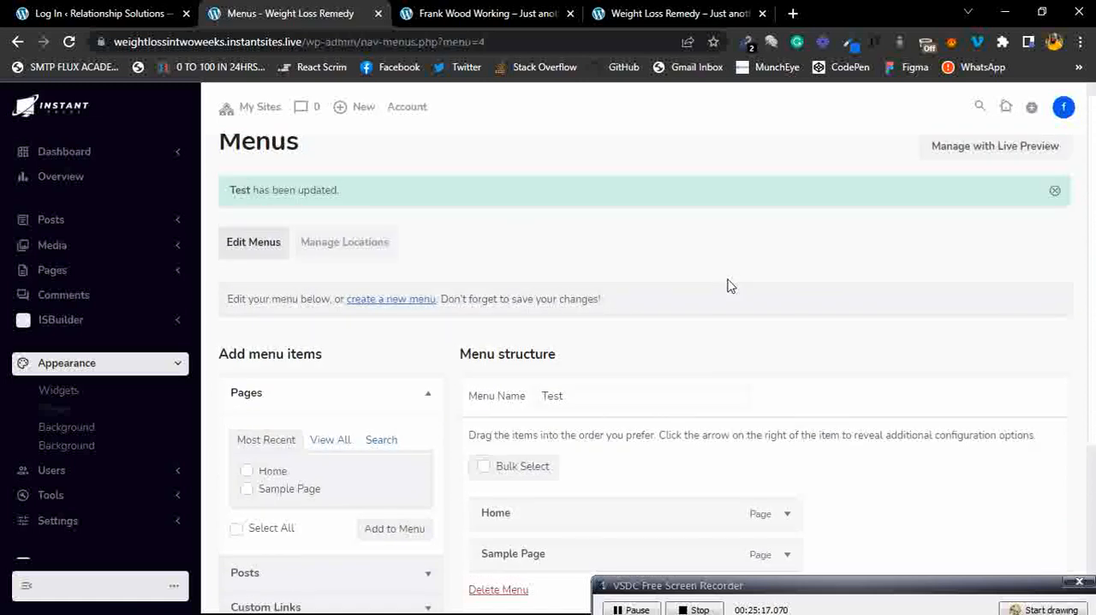
{"action": "scroll", "coordinate": [729, 285], "scroll_direction": "up", "scroll_amount": 1}
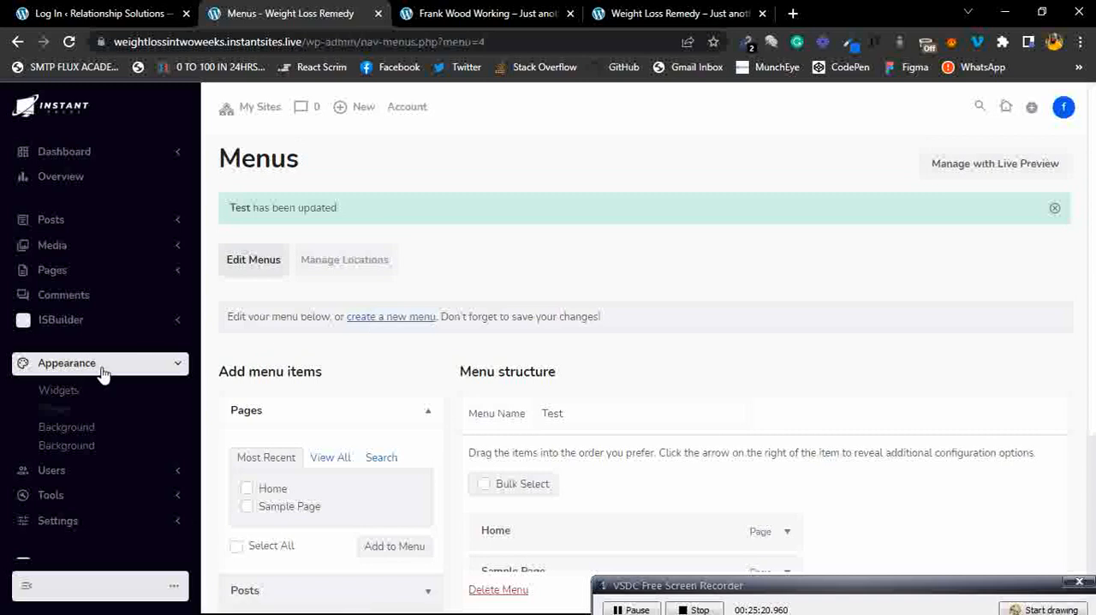
{"action": "left_click", "coordinate": [75, 432]}
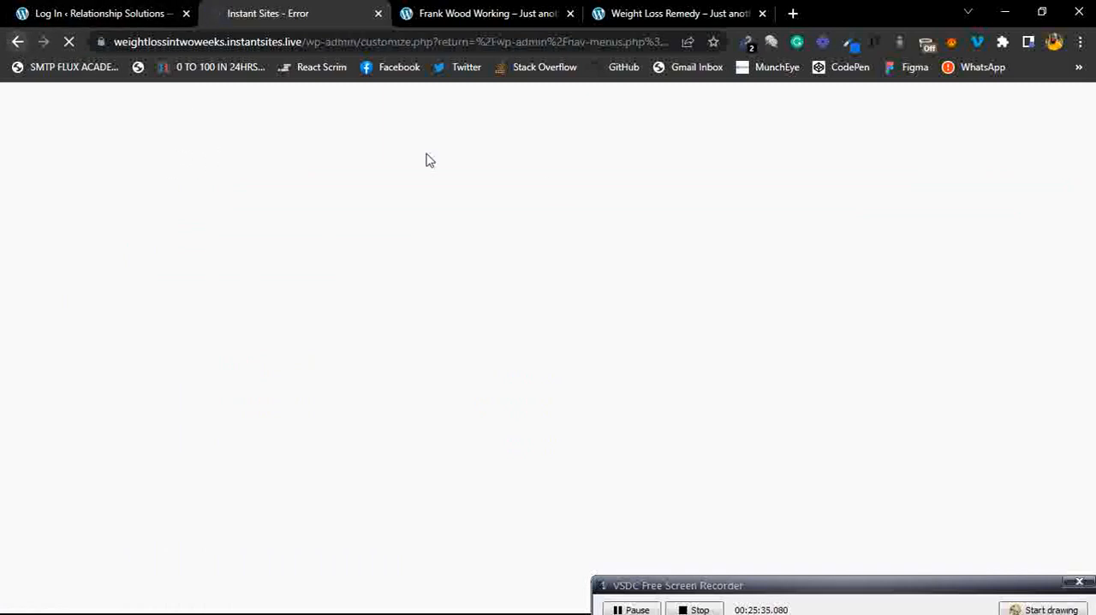
{"action": "left_click", "coordinate": [637, 609]}
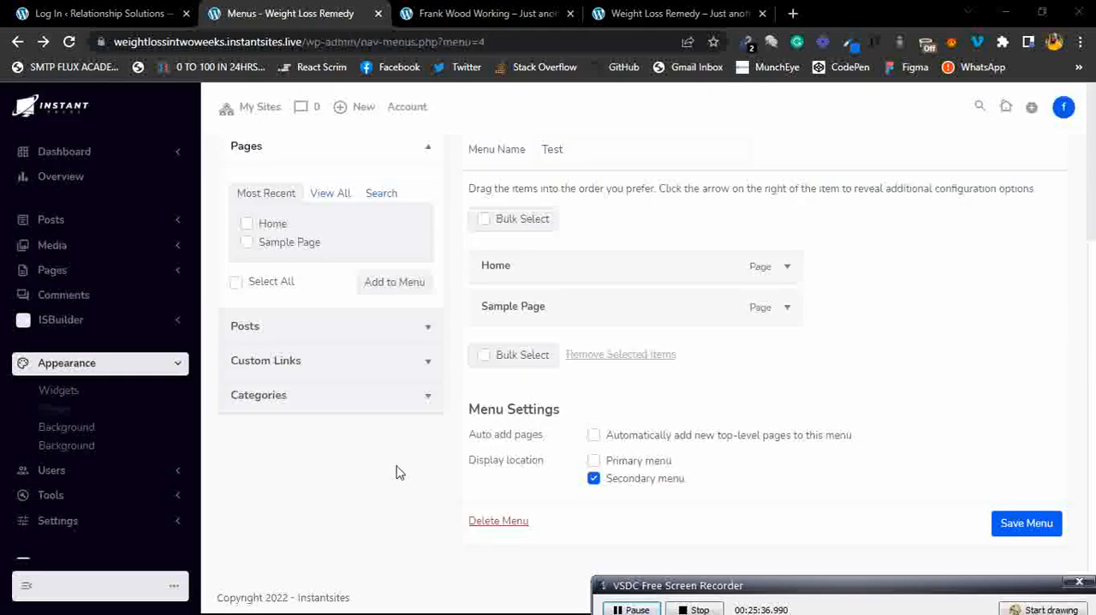
Open the Users list and try the Add Existing user option, then go back to Users.
{"action": "left_click", "coordinate": [147, 365]}
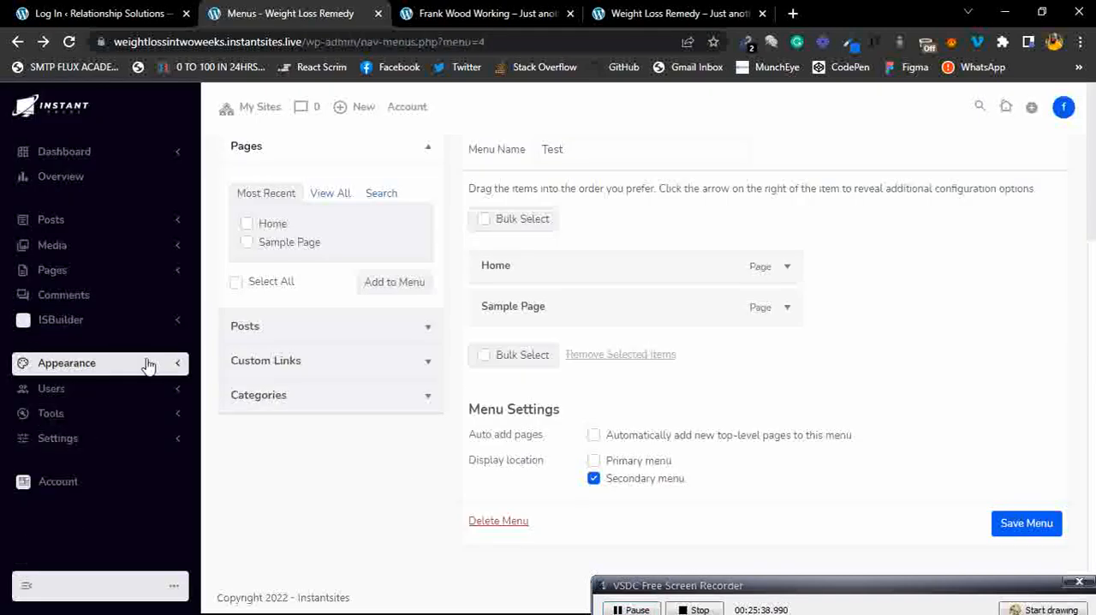
{"action": "left_click", "coordinate": [100, 394]}
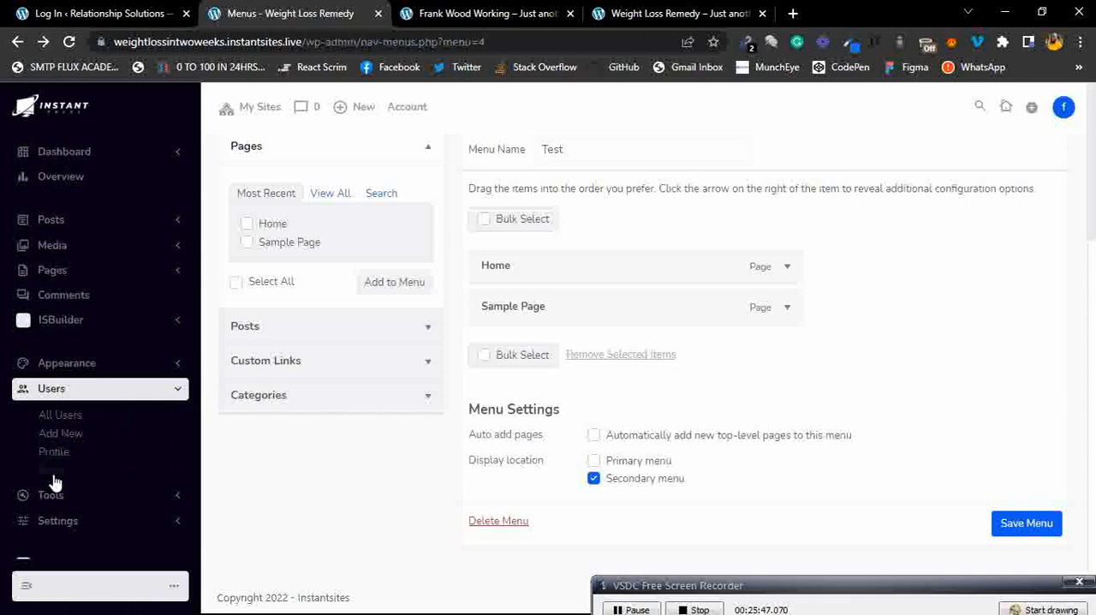
{"action": "left_click", "coordinate": [69, 422]}
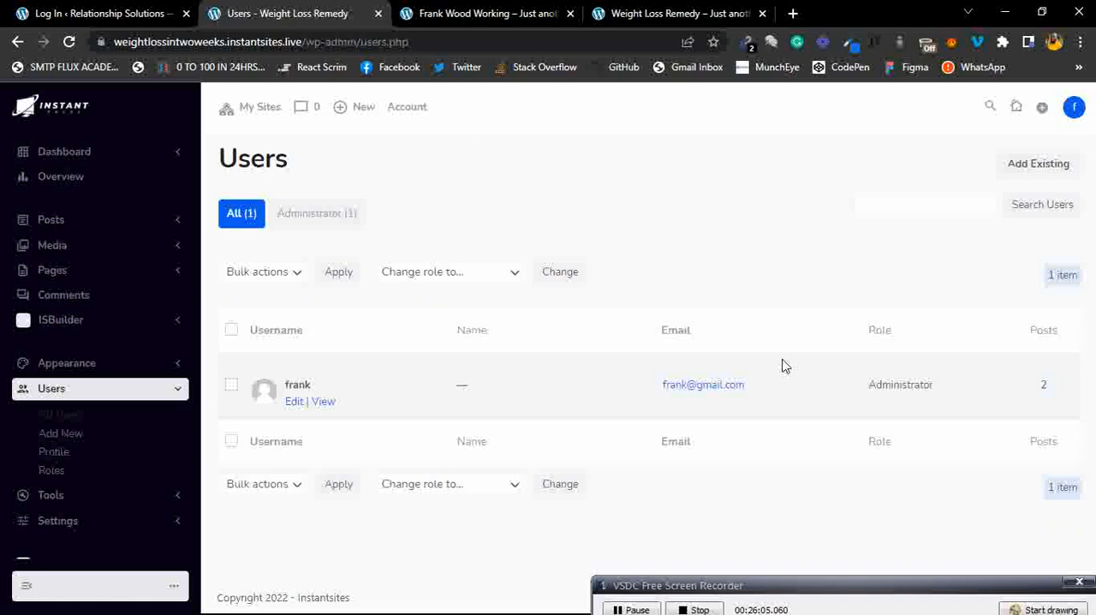
{"action": "left_click", "coordinate": [1050, 167]}
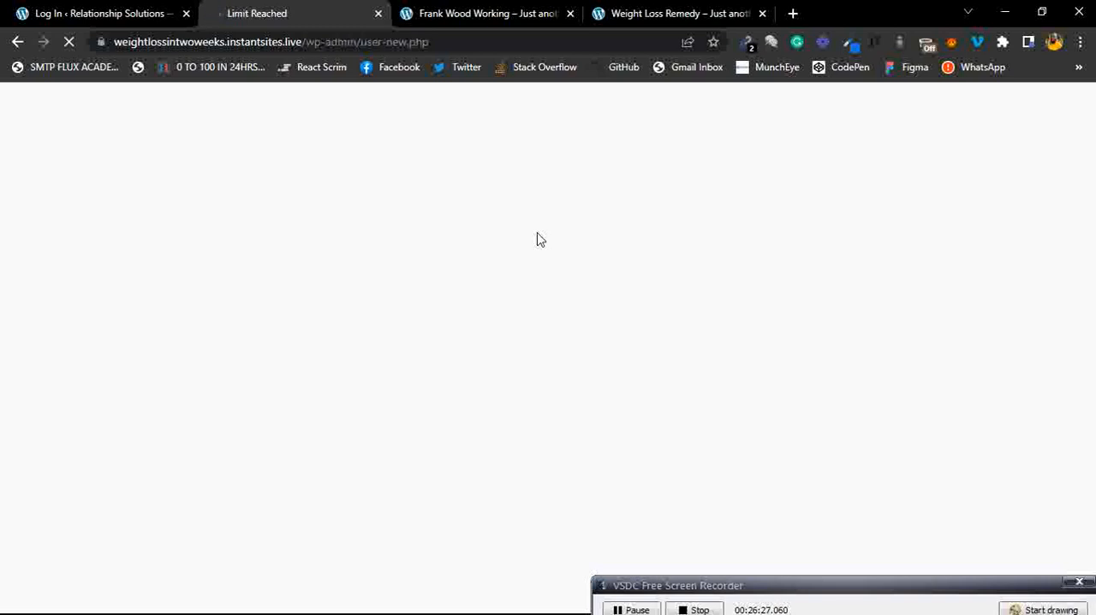
{"action": "left_click", "coordinate": [19, 45]}
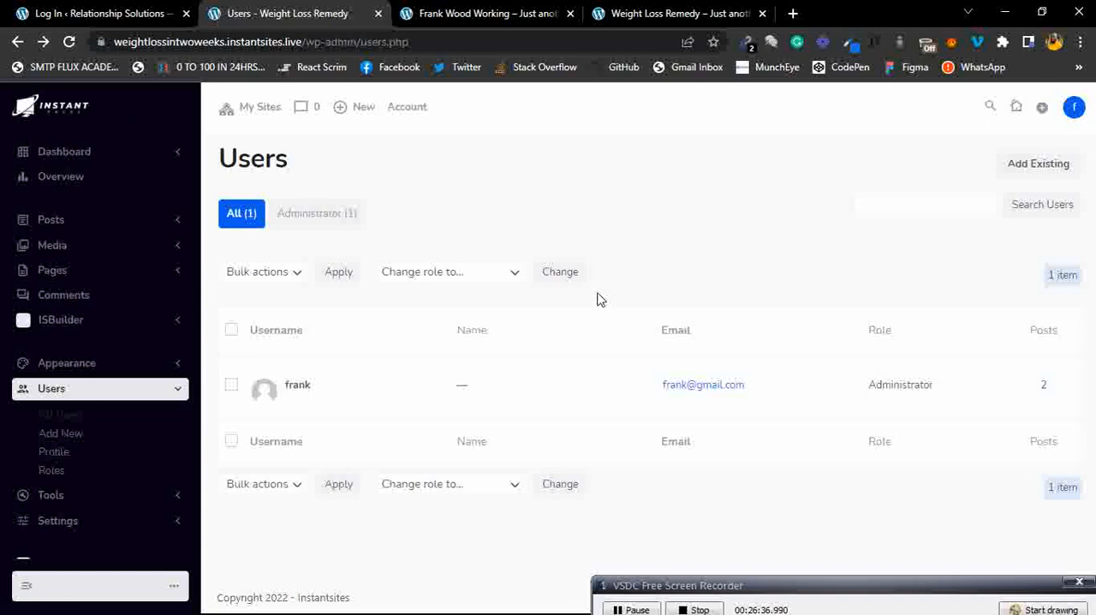
Open your user Profile and scroll through its personal options, name, contact and account settings.
{"action": "mouse_move", "coordinate": [344, 411]}
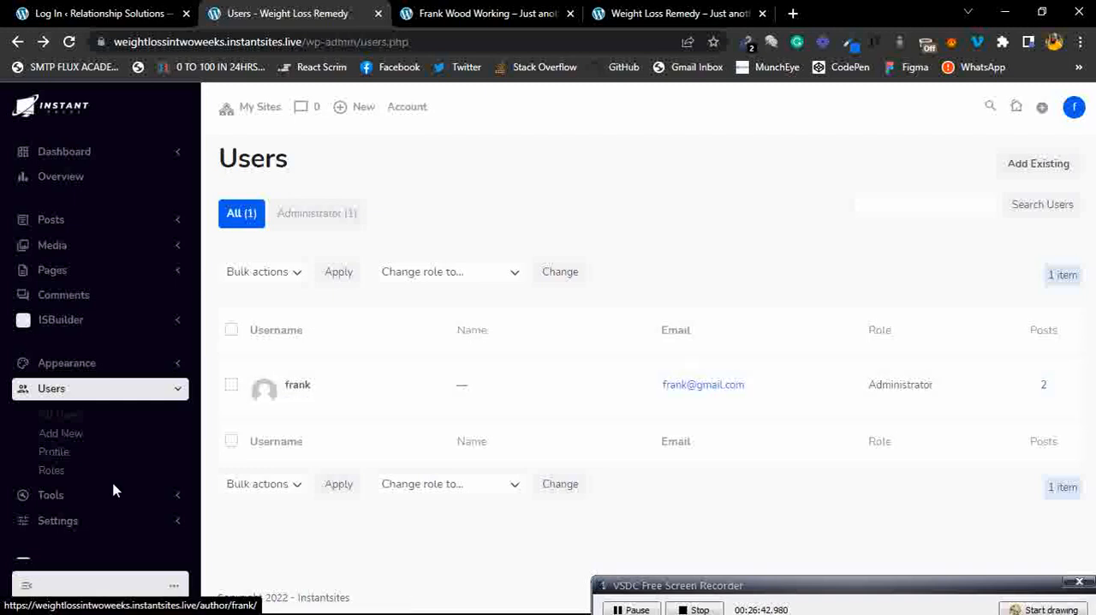
{"action": "left_click", "coordinate": [59, 454]}
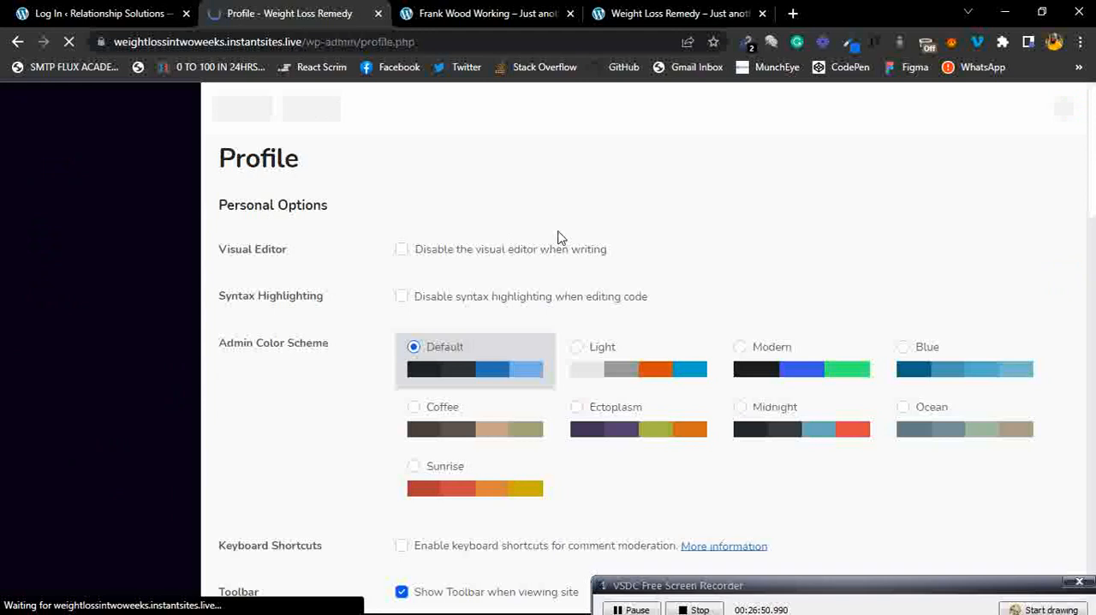
{"action": "scroll", "coordinate": [560, 237], "scroll_direction": "down", "scroll_amount": 1}
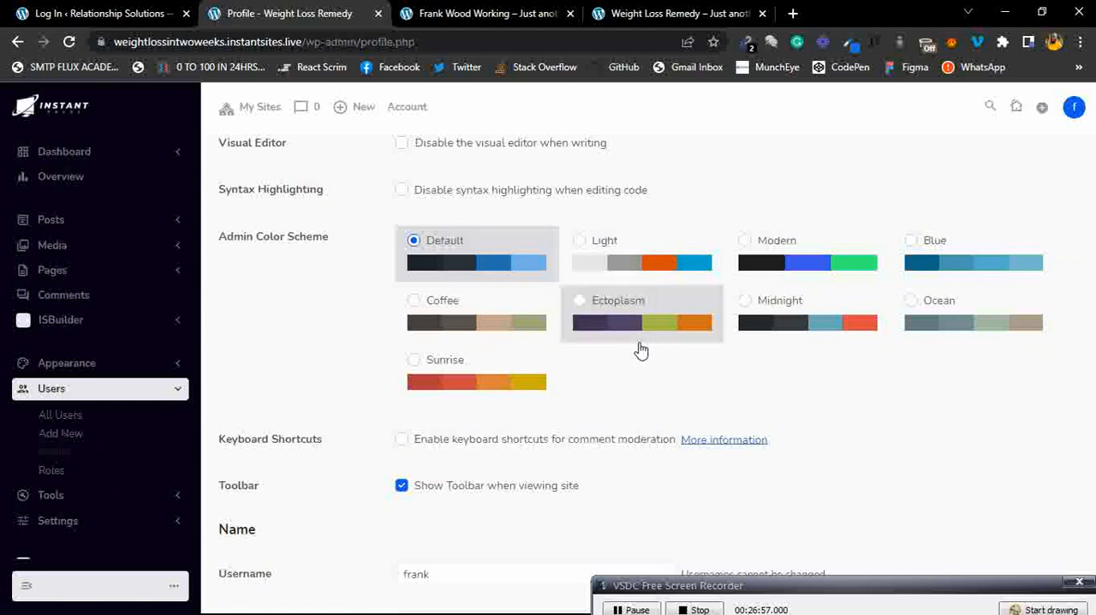
{"action": "scroll", "coordinate": [609, 374], "scroll_direction": "down", "scroll_amount": 2}
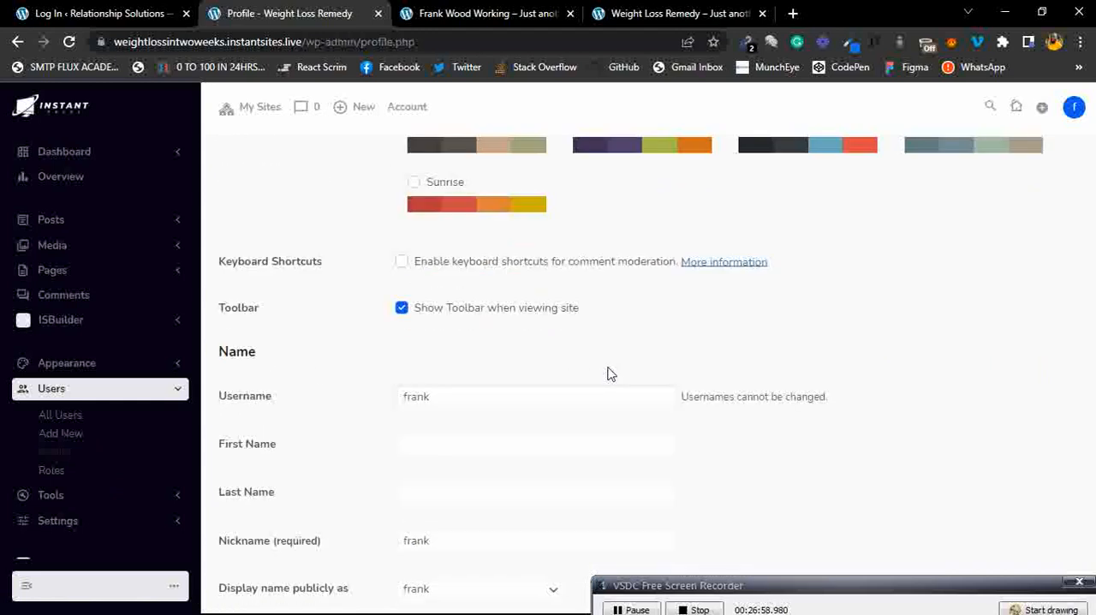
{"action": "scroll", "coordinate": [610, 374], "scroll_direction": "down", "scroll_amount": 2}
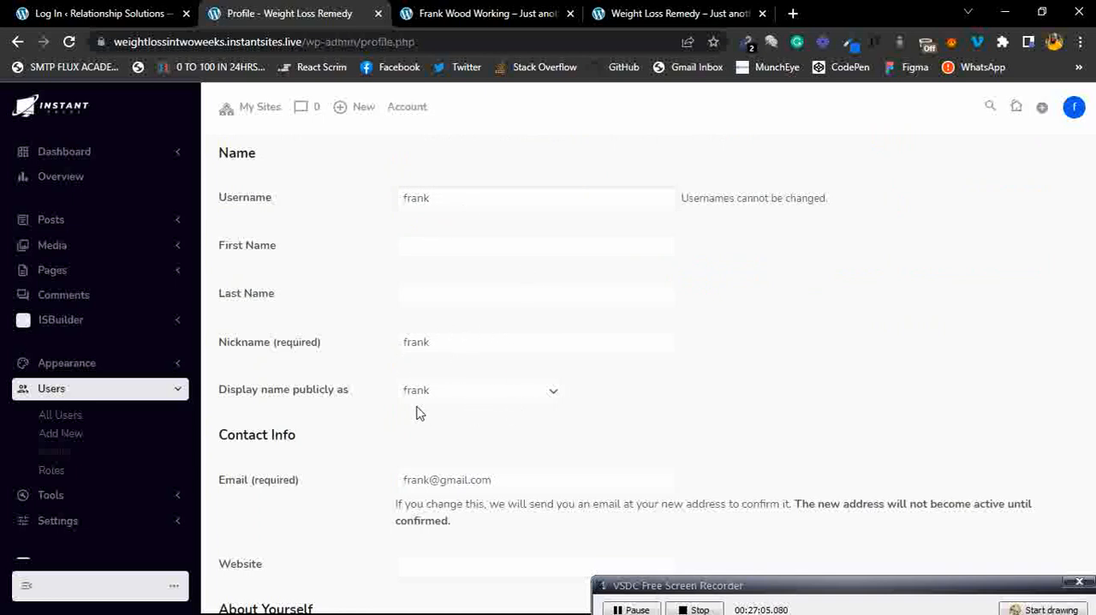
{"action": "left_click", "coordinate": [466, 399]}
{"action": "left_click", "coordinate": [622, 396]}
{"action": "scroll", "coordinate": [513, 415], "scroll_direction": "down", "scroll_amount": 2}
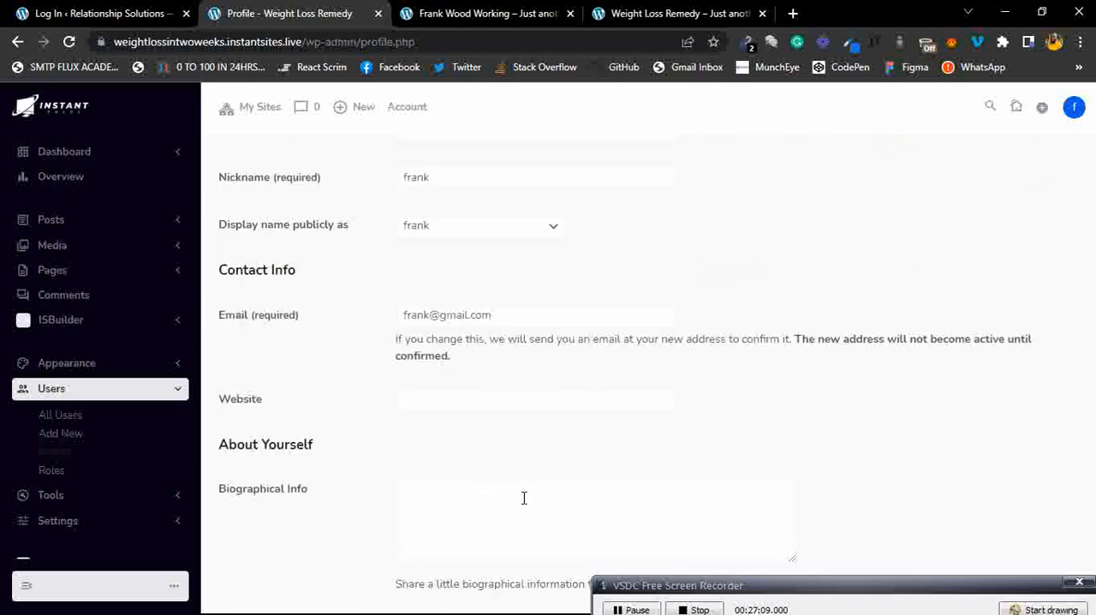
{"action": "scroll", "coordinate": [557, 341], "scroll_direction": "down", "scroll_amount": 2}
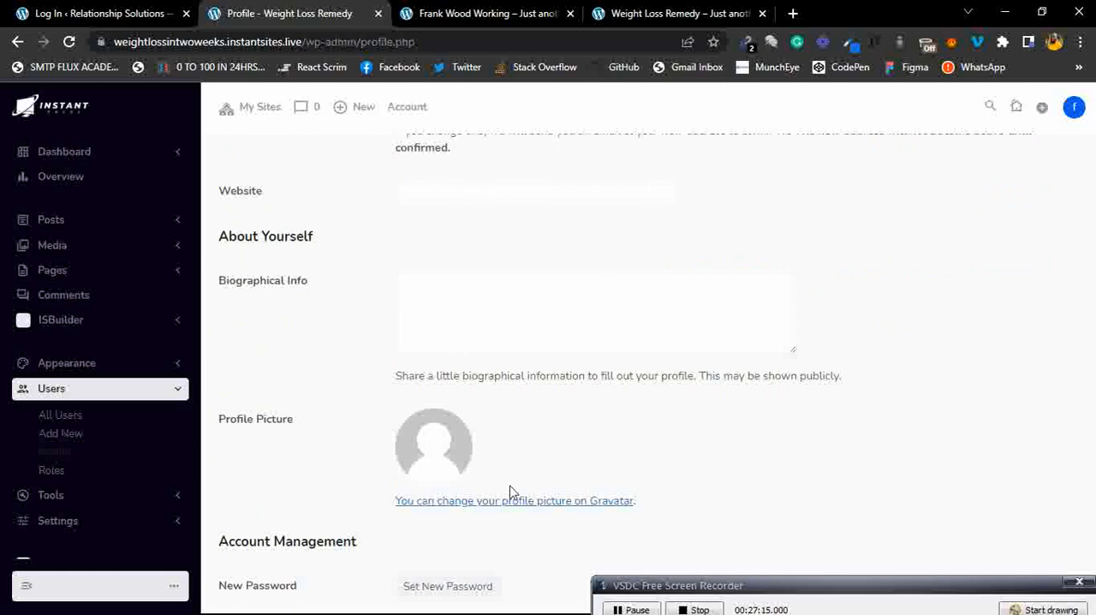
{"action": "scroll", "coordinate": [511, 491], "scroll_direction": "down", "scroll_amount": 2}
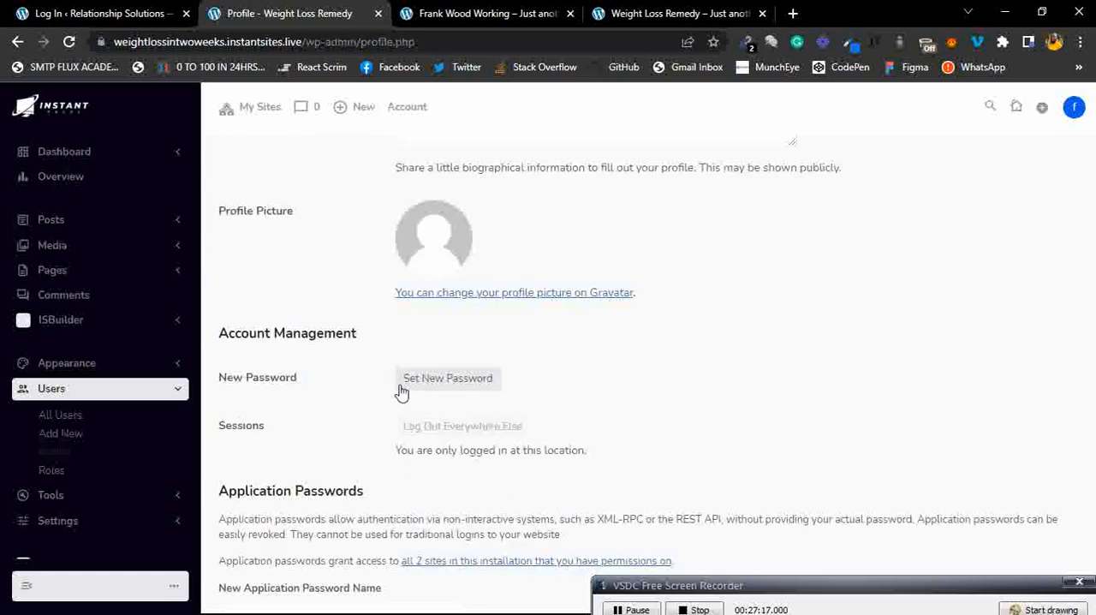
{"action": "scroll", "coordinate": [512, 383], "scroll_direction": "down", "scroll_amount": 3}
{"action": "scroll", "coordinate": [512, 383], "scroll_direction": "down", "scroll_amount": 1}
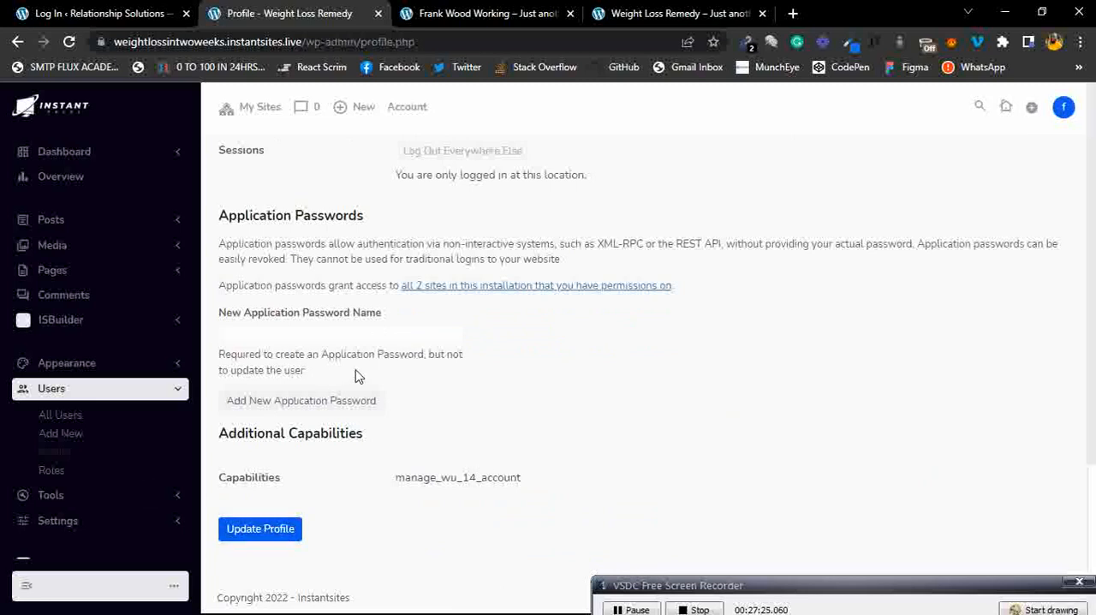
{"action": "scroll", "coordinate": [357, 377], "scroll_direction": "up", "scroll_amount": 15}
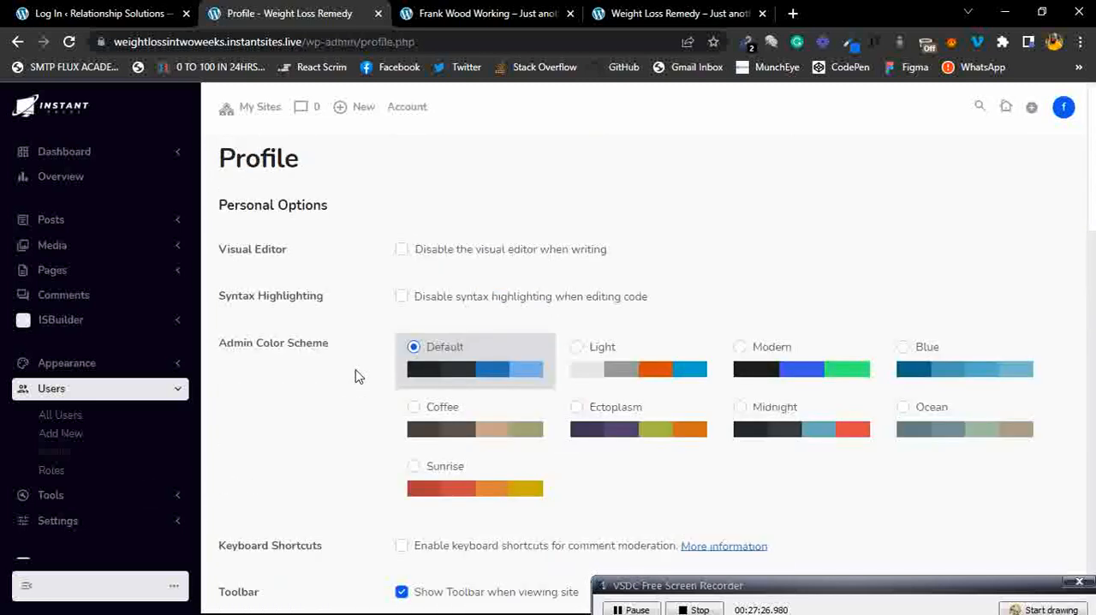
Browse the Tools section's Available Tools, Import and Export pages, reviewing the export options.
{"action": "left_click", "coordinate": [158, 395]}
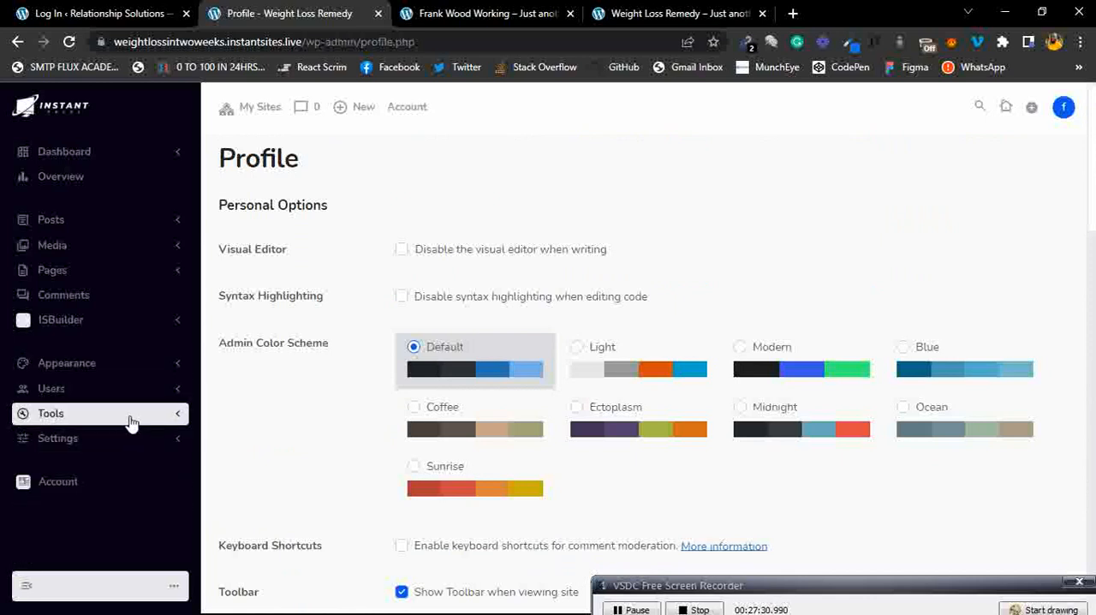
{"action": "left_click", "coordinate": [130, 422]}
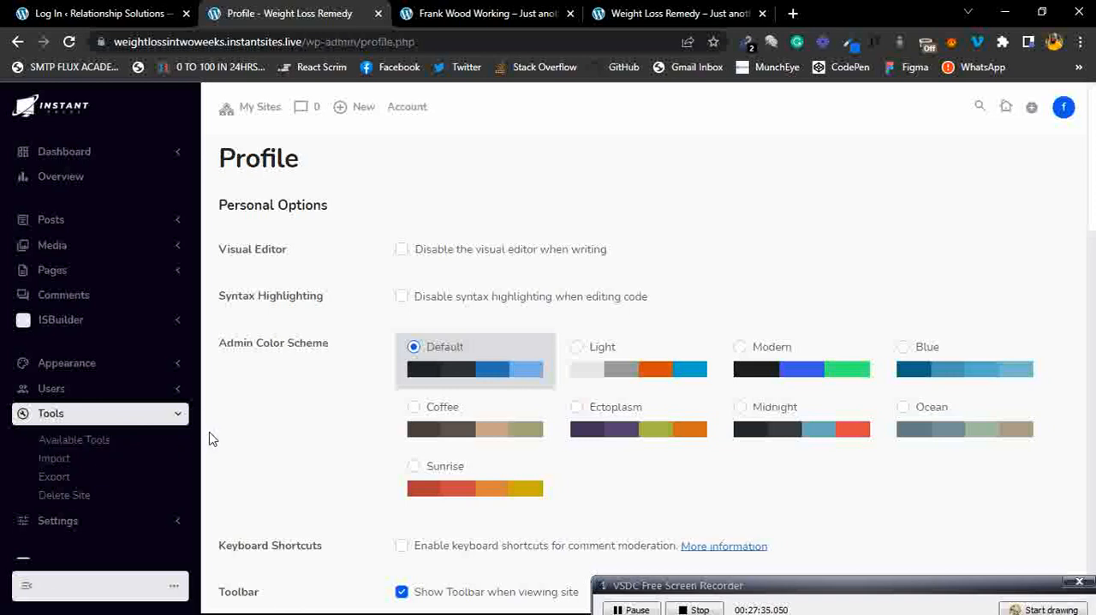
{"action": "left_click", "coordinate": [85, 442]}
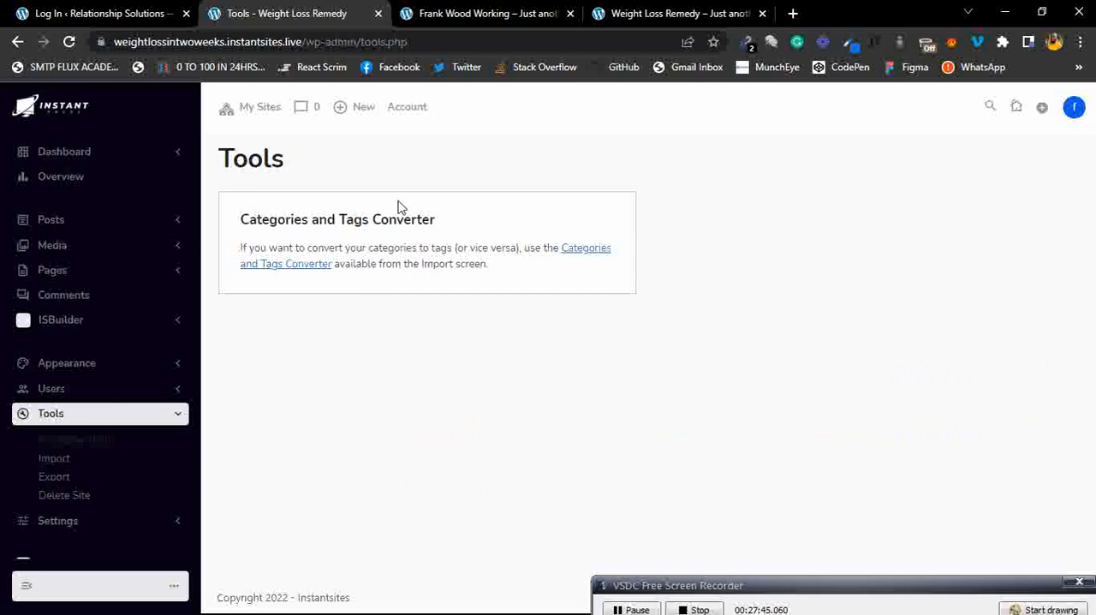
{"action": "left_click", "coordinate": [69, 469]}
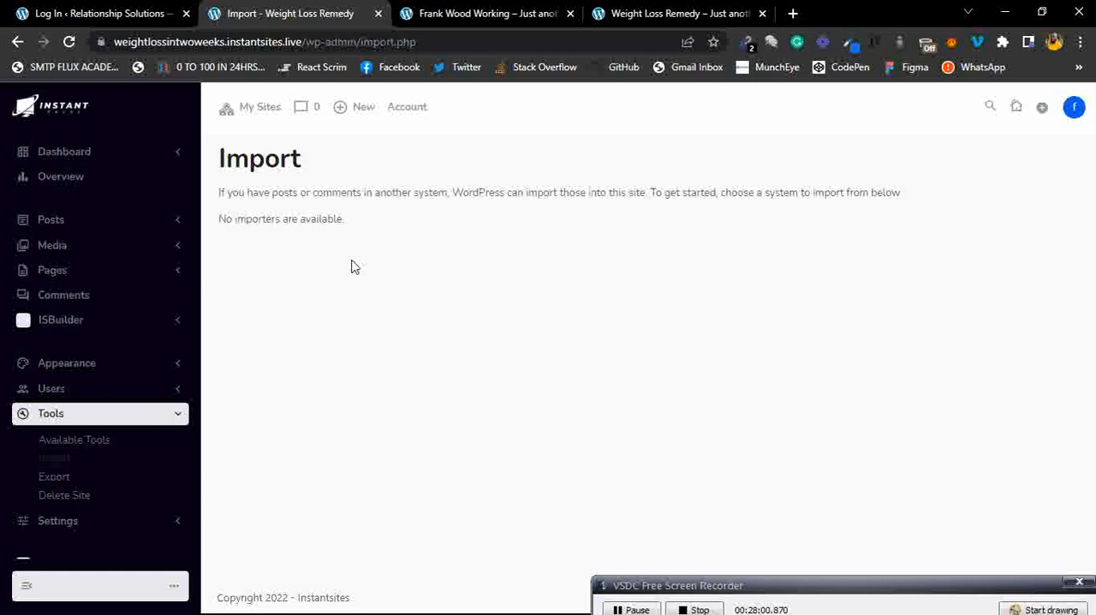
{"action": "left_click", "coordinate": [61, 496]}
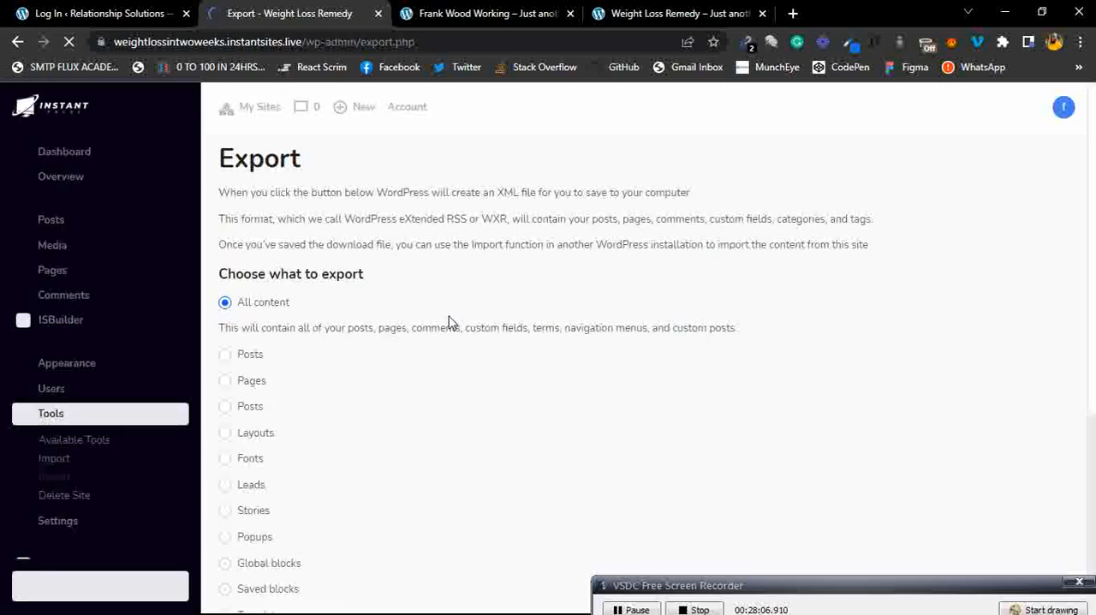
{"action": "scroll", "coordinate": [451, 322], "scroll_direction": "down", "scroll_amount": 1}
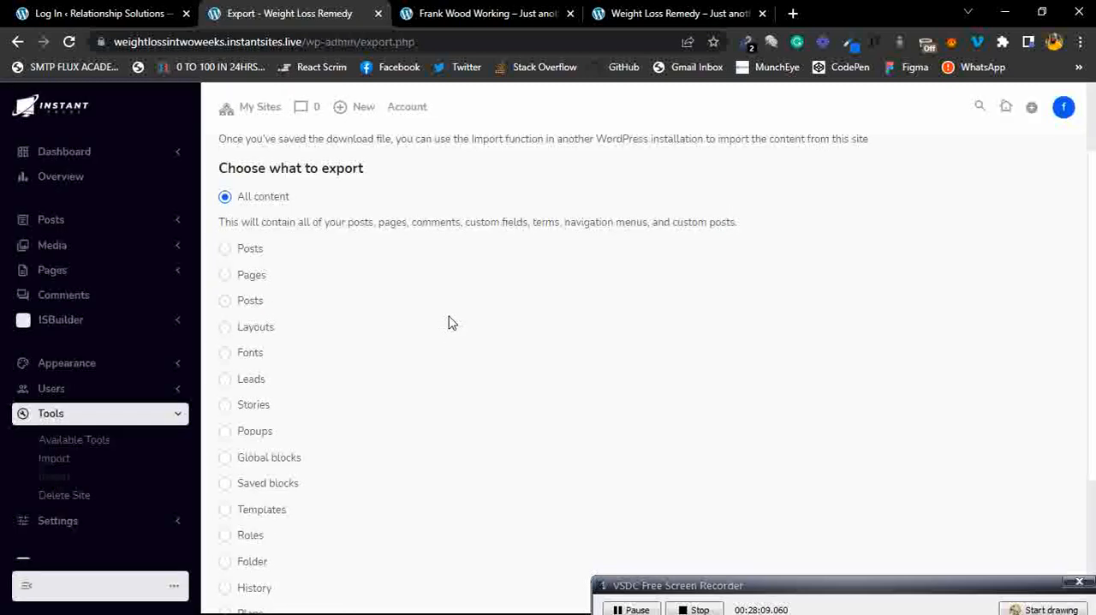
{"action": "scroll", "coordinate": [449, 321], "scroll_direction": "down", "scroll_amount": 2}
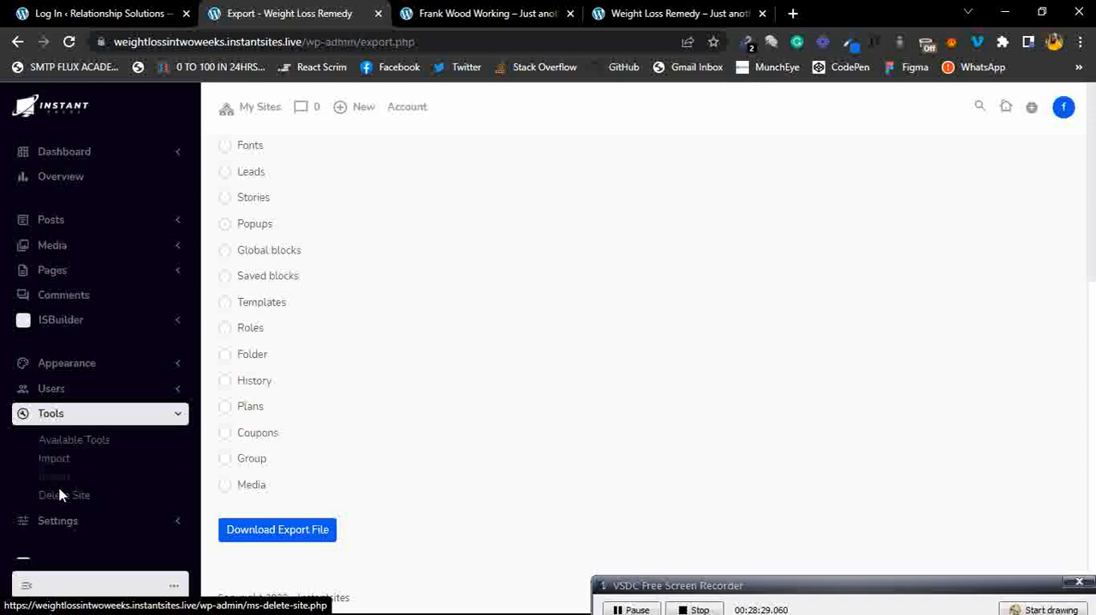
Review the General Settings page, then open the Account page with plan and site details.
{"action": "left_click", "coordinate": [130, 414]}
{"action": "left_click", "coordinate": [107, 447]}
{"action": "left_click", "coordinate": [65, 473]}
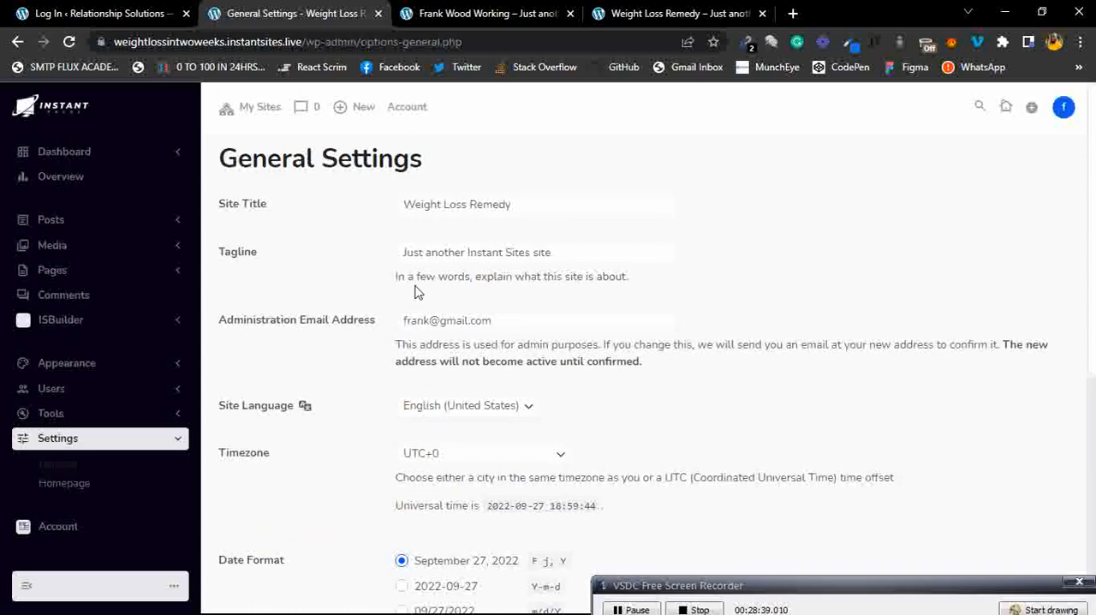
{"action": "scroll", "coordinate": [462, 299], "scroll_direction": "down", "scroll_amount": 5}
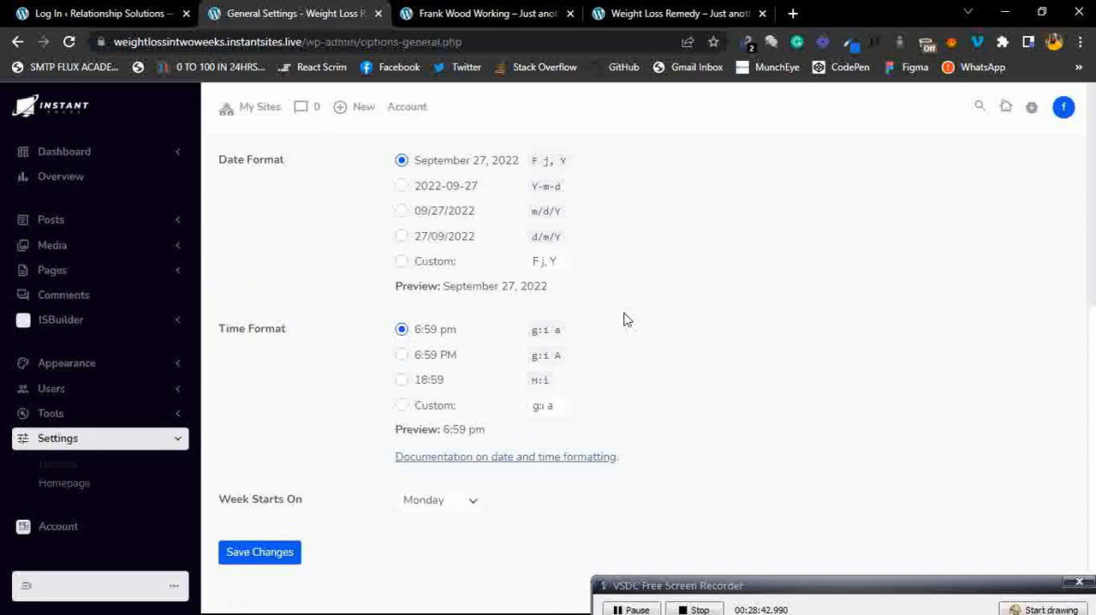
{"action": "scroll", "coordinate": [624, 318], "scroll_direction": "down", "scroll_amount": 1}
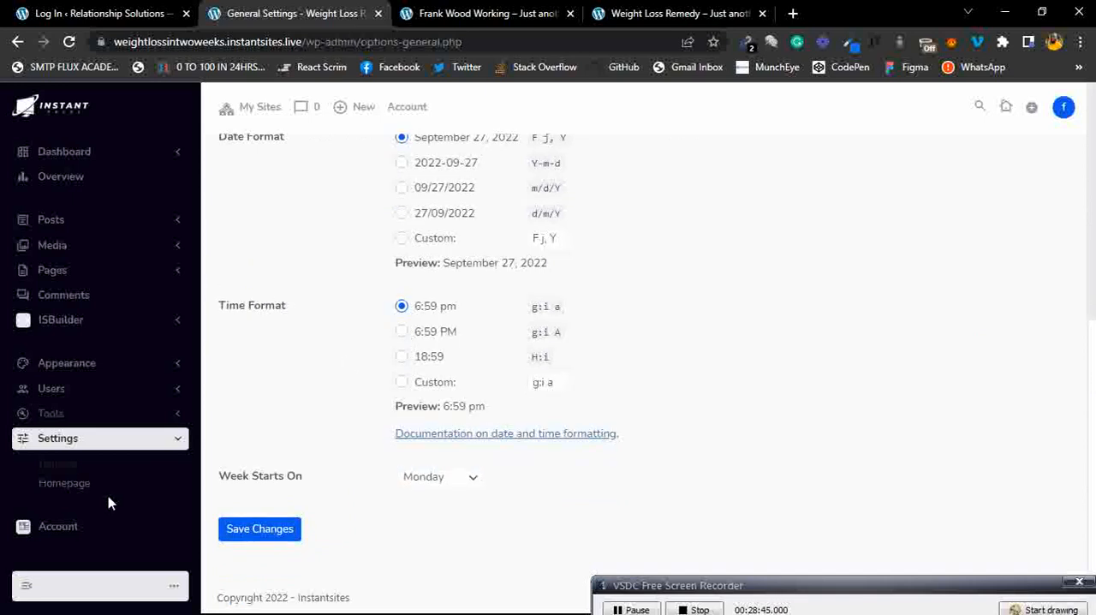
{"action": "left_click", "coordinate": [56, 535]}
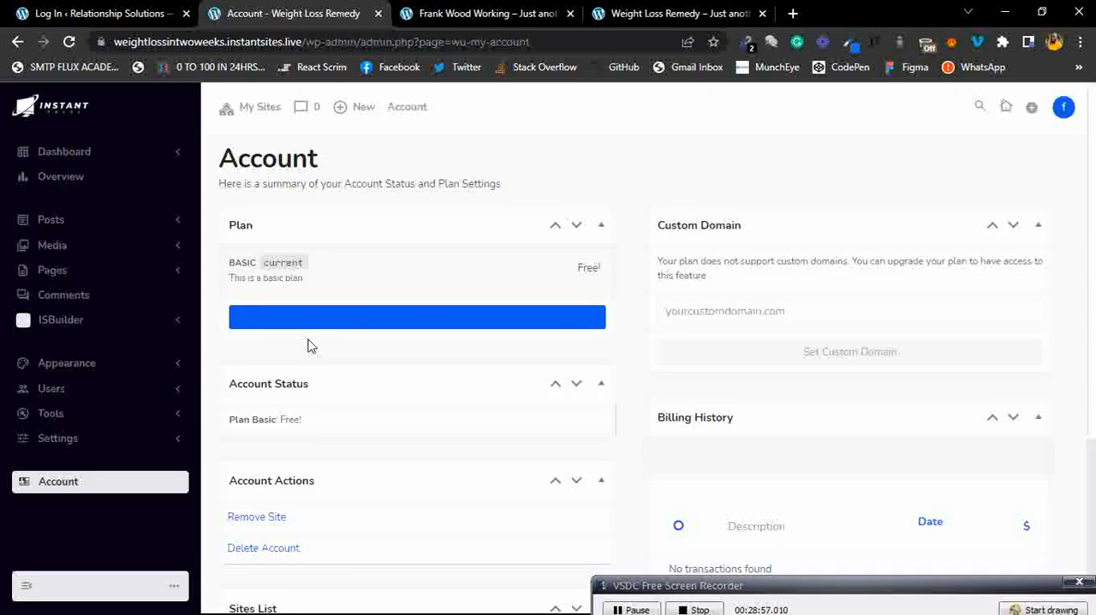
Scroll through the Account page's status, account actions and sites list sections.
{"action": "scroll", "coordinate": [457, 332], "scroll_direction": "down", "scroll_amount": 3}
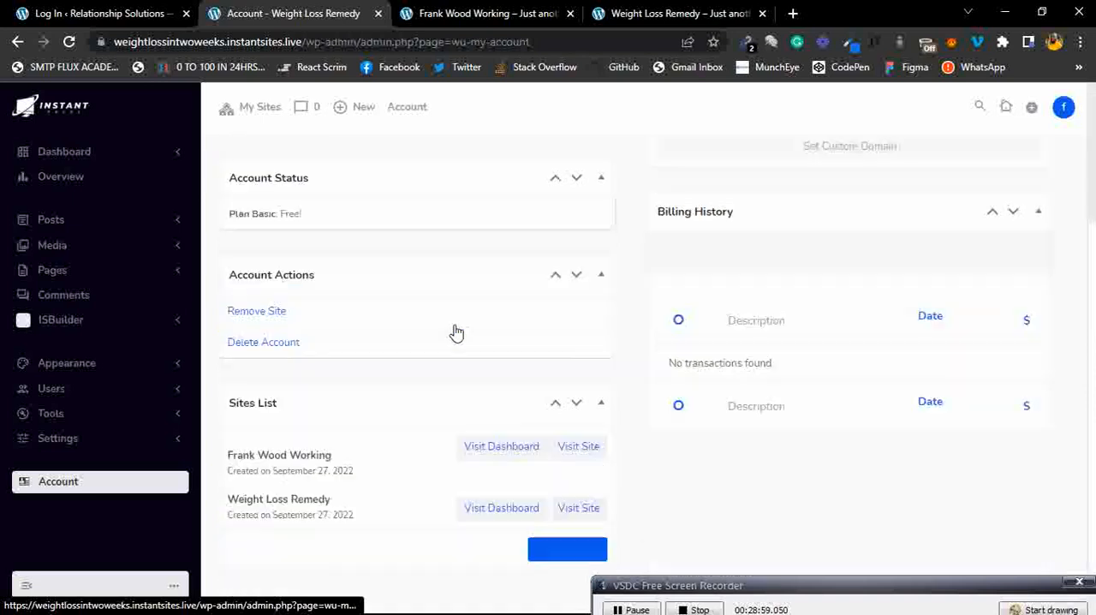
{"action": "scroll", "coordinate": [456, 333], "scroll_direction": "up", "scroll_amount": 3}
{"action": "scroll", "coordinate": [456, 332], "scroll_direction": "down", "scroll_amount": 3}
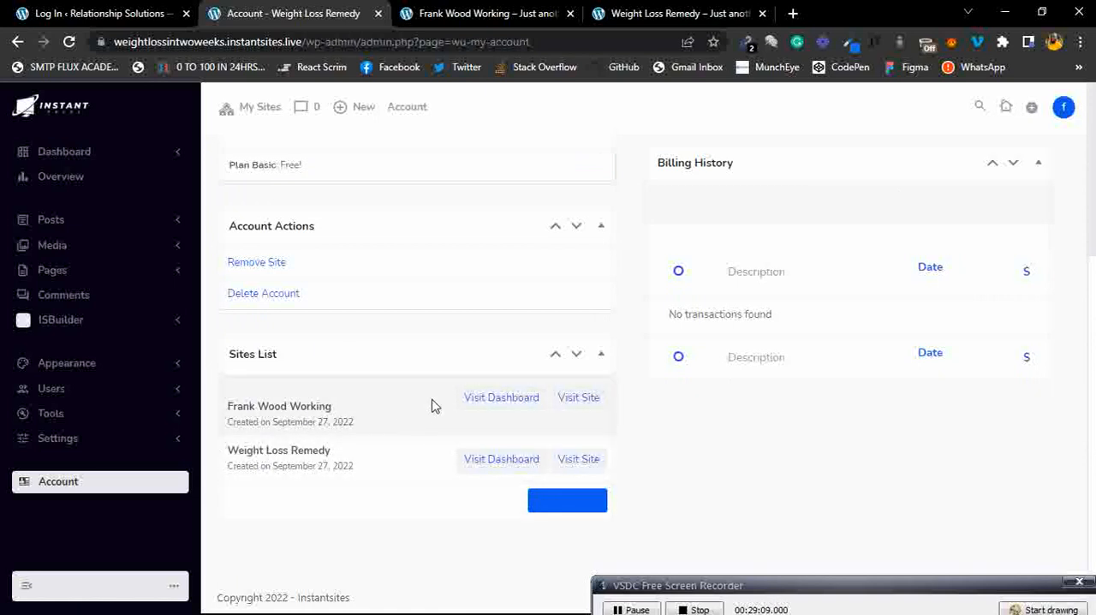
{"action": "scroll", "coordinate": [434, 374], "scroll_direction": "up", "scroll_amount": 3}
{"action": "scroll", "coordinate": [431, 372], "scroll_direction": "down", "scroll_amount": 3}
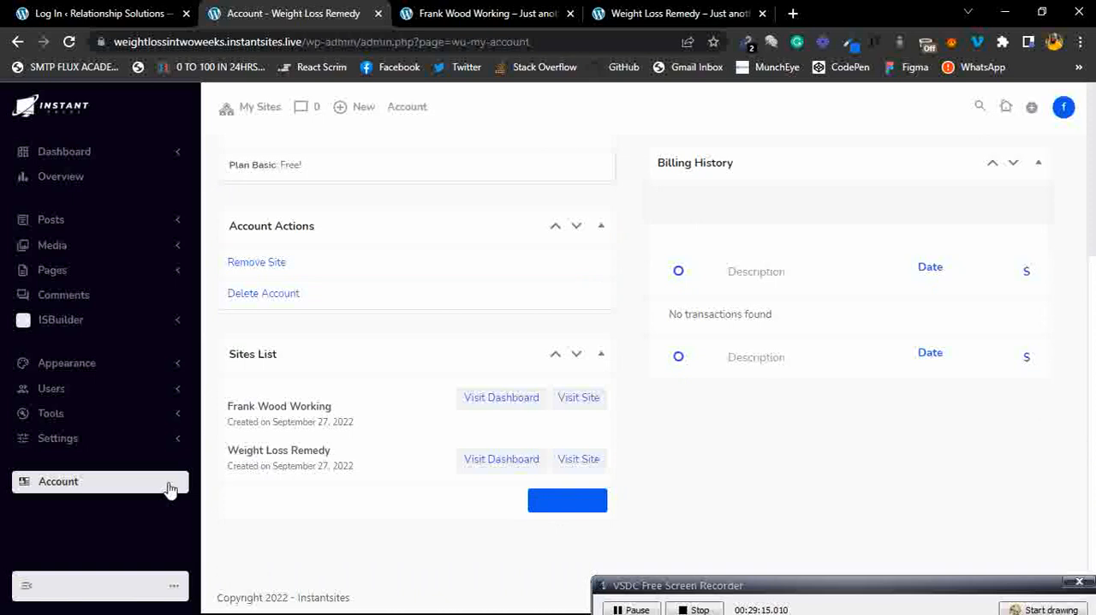
{"action": "left_click", "coordinate": [27, 588]}
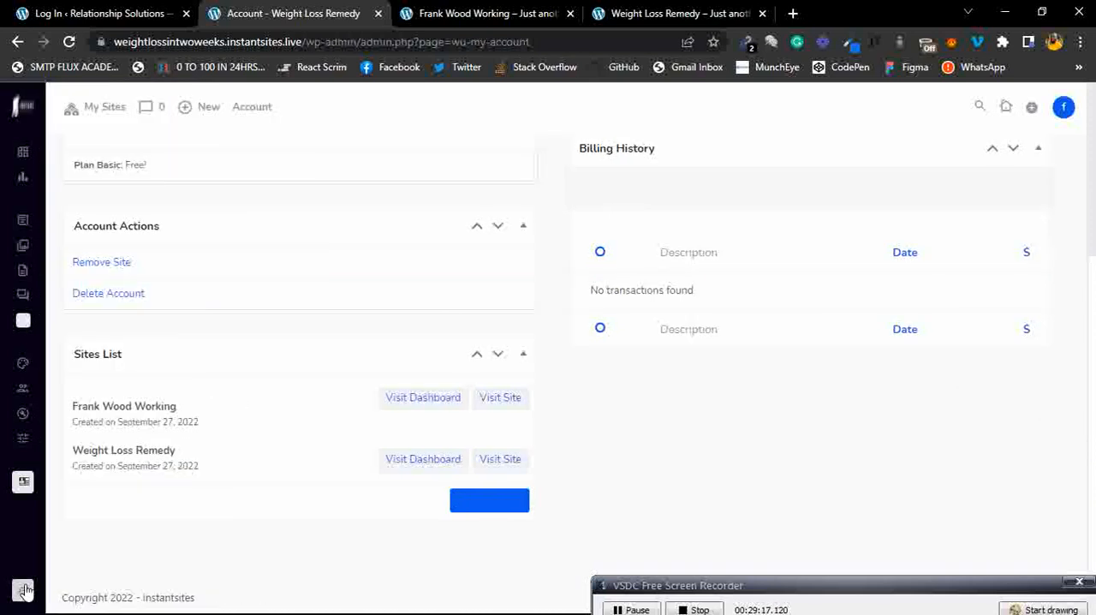
{"action": "left_click", "coordinate": [26, 589]}
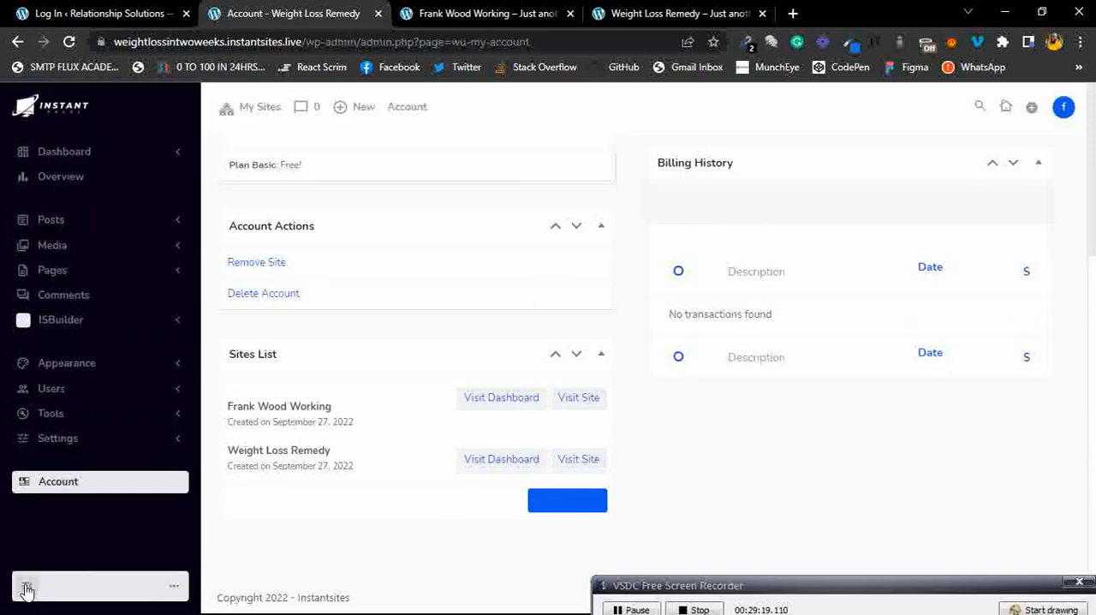
{"action": "left_click", "coordinate": [26, 589]}
{"action": "left_click", "coordinate": [26, 589]}
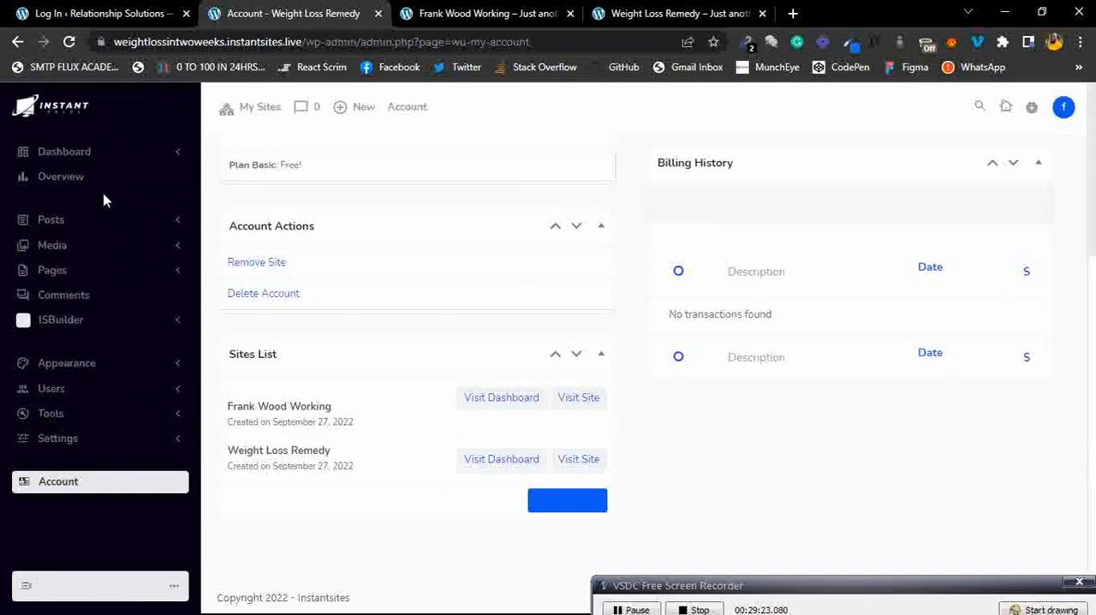
Scroll back to the top of the Account page and open the All Pages list.
{"action": "scroll", "coordinate": [103, 202], "scroll_direction": "up", "scroll_amount": 3}
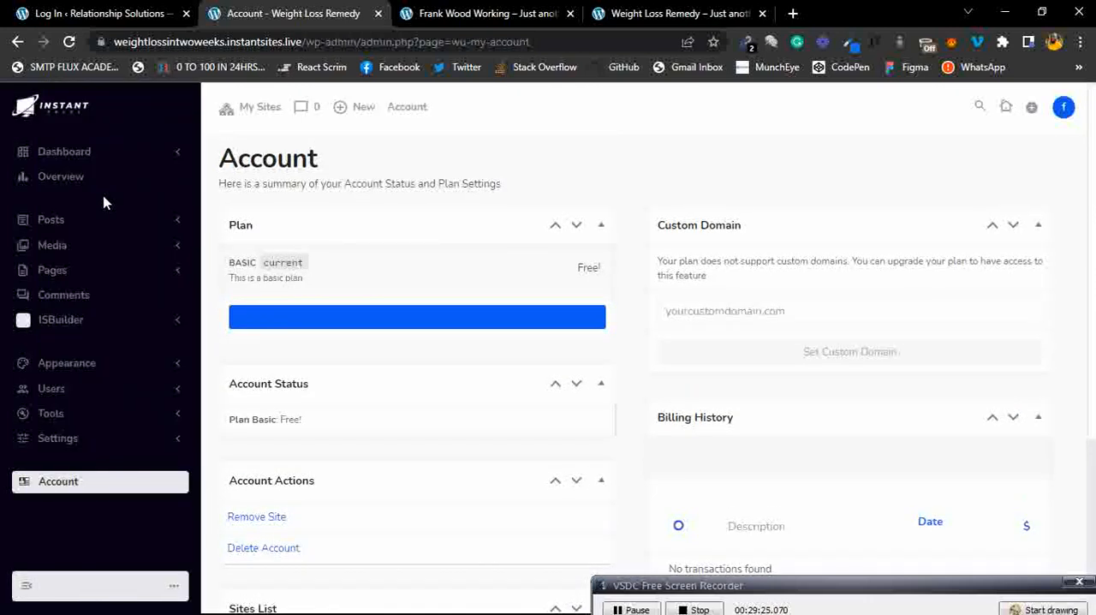
{"action": "left_click", "coordinate": [103, 275]}
{"action": "left_click", "coordinate": [73, 303]}
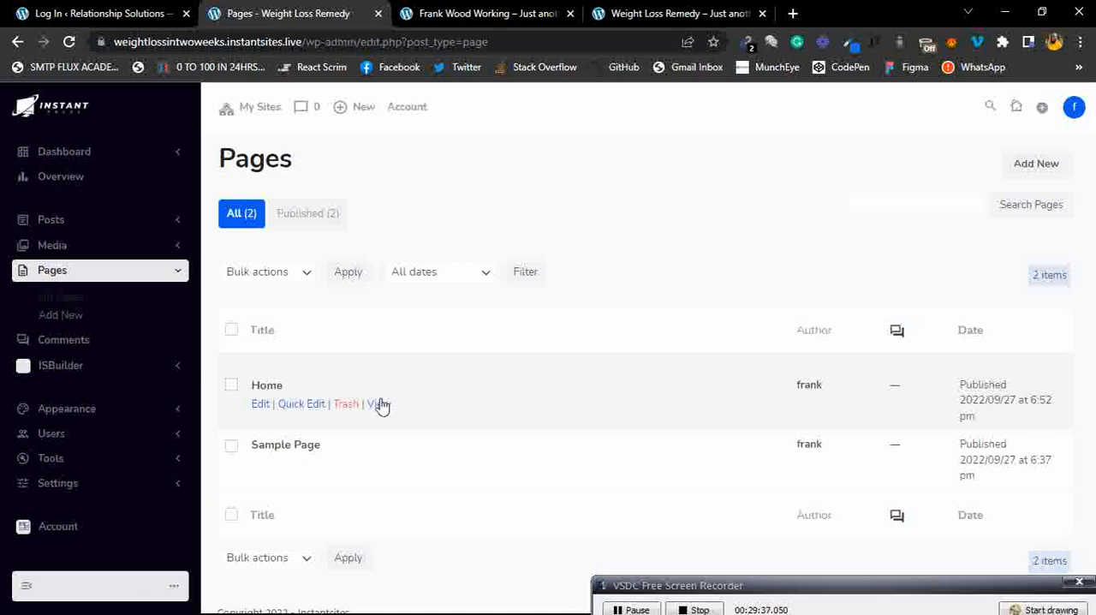
Open the Home page's live view in a new browser tab, scroll it, and return to the Pages tab.
{"action": "right_click", "coordinate": [379, 405]}
{"action": "left_click", "coordinate": [415, 418]}
{"action": "left_click", "coordinate": [787, 13]}
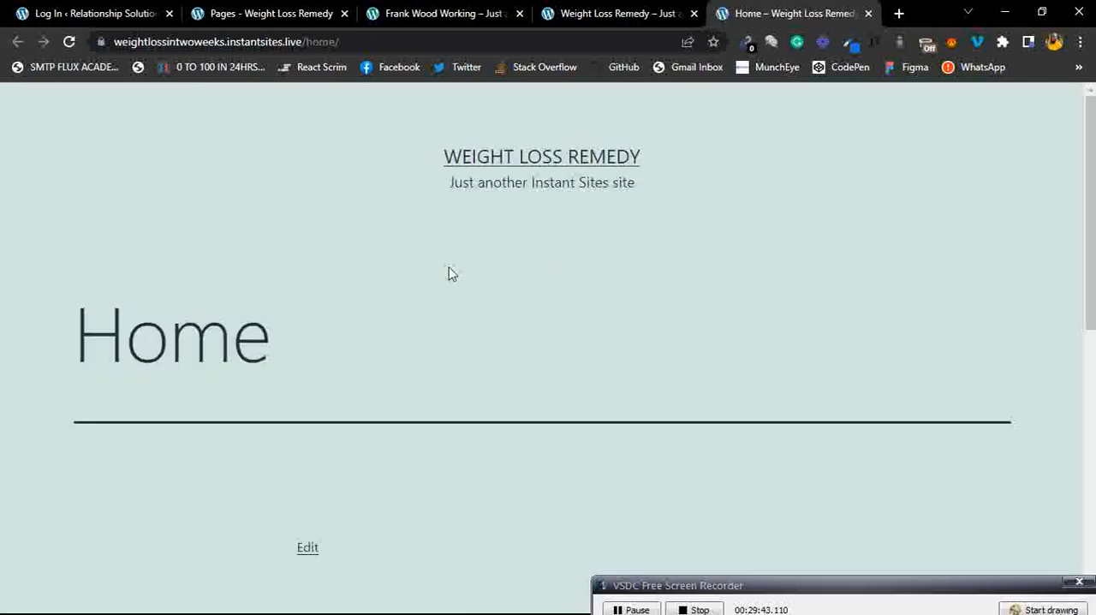
{"action": "scroll", "coordinate": [448, 271], "scroll_direction": "down", "scroll_amount": 7}
{"action": "scroll", "coordinate": [448, 272], "scroll_direction": "up", "scroll_amount": 7}
{"action": "left_click", "coordinate": [280, 15]}
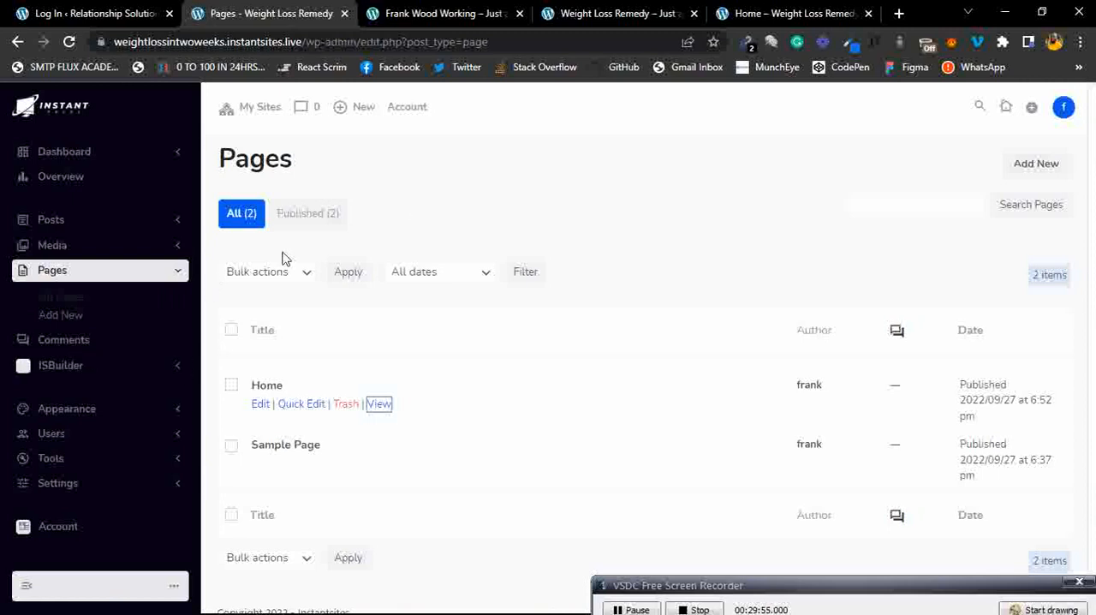
Expand the ISBuilder and Media sidebar menus to browse their submenu options.
{"action": "left_click", "coordinate": [109, 364]}
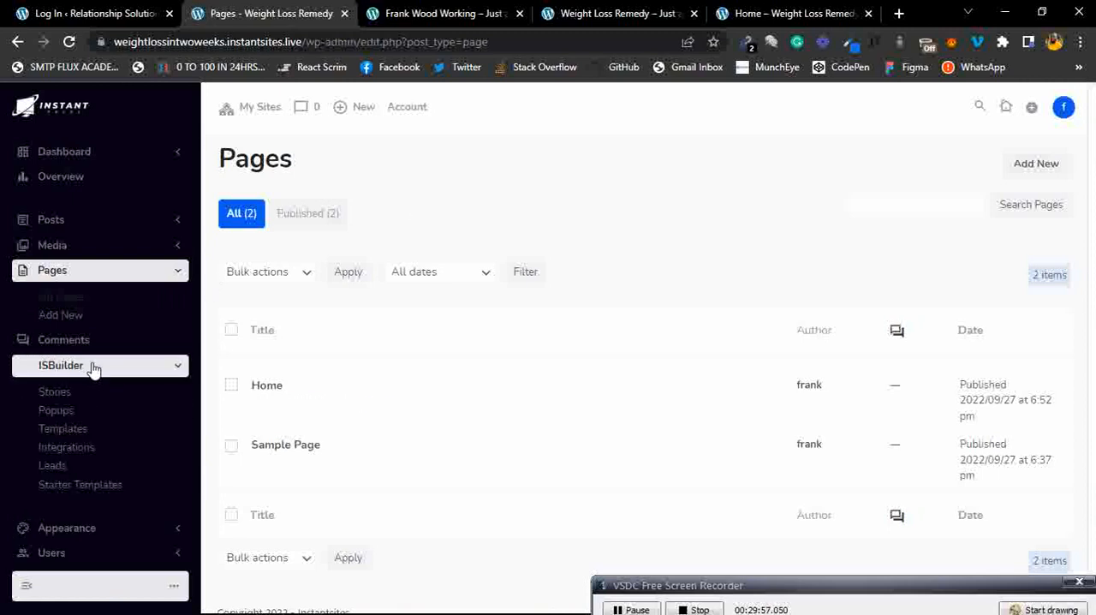
{"action": "scroll", "coordinate": [95, 369], "scroll_direction": "down", "scroll_amount": 2}
{"action": "left_click", "coordinate": [95, 255]}
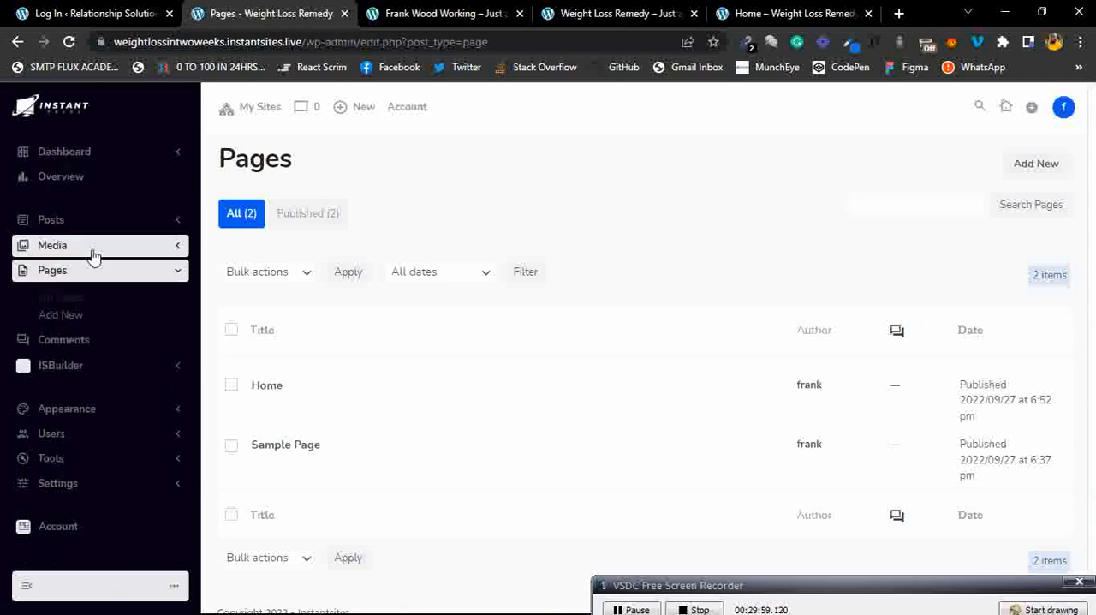
{"action": "left_click", "coordinate": [91, 252]}
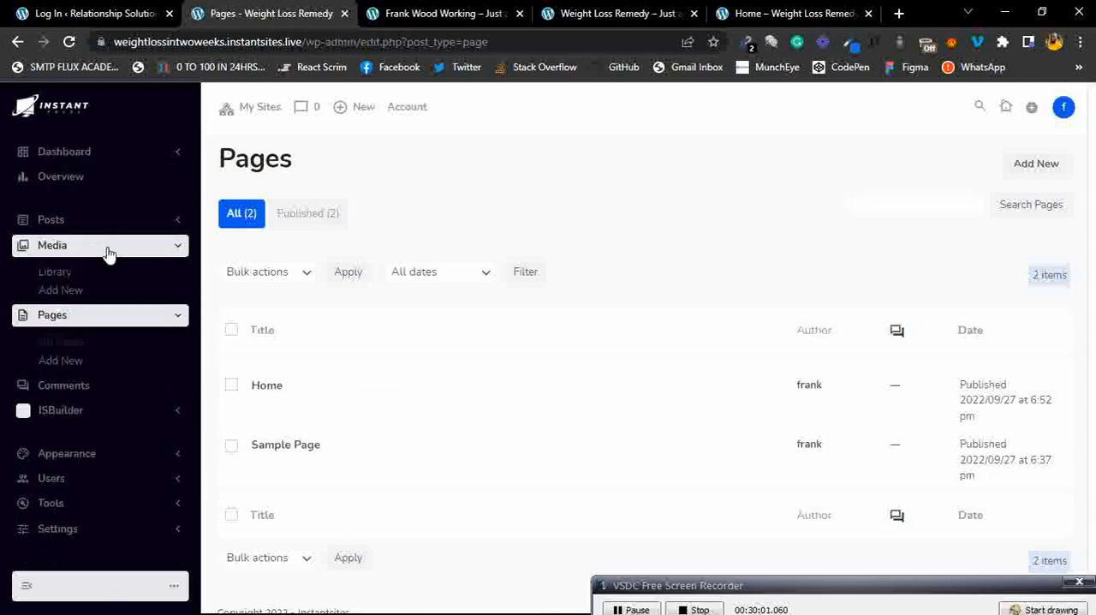
{"action": "left_click", "coordinate": [106, 246]}
{"action": "left_click", "coordinate": [109, 279]}
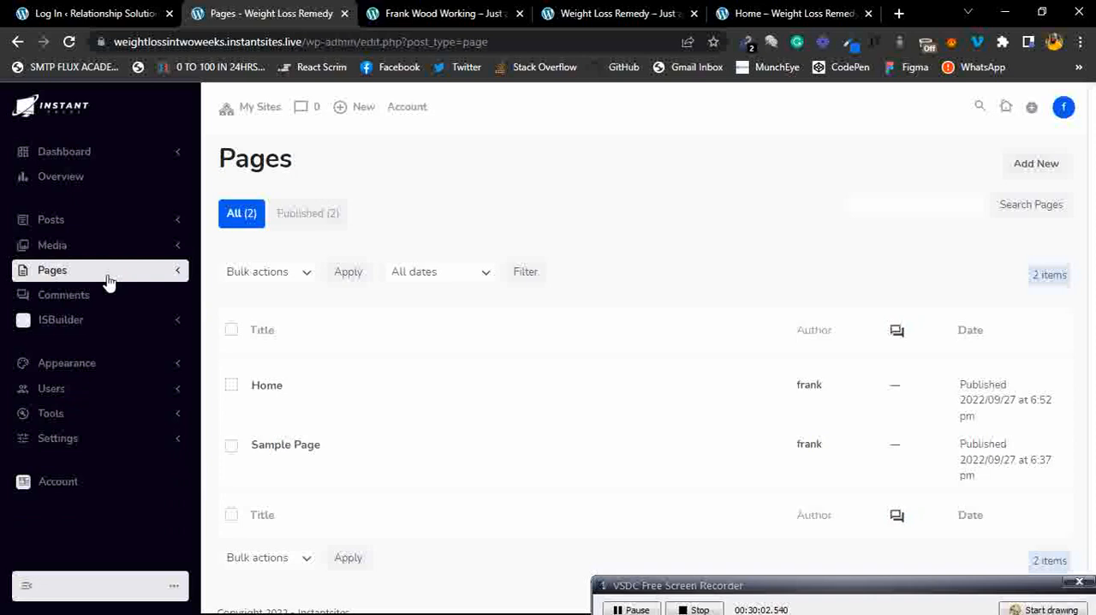
{"action": "left_click", "coordinate": [108, 321]}
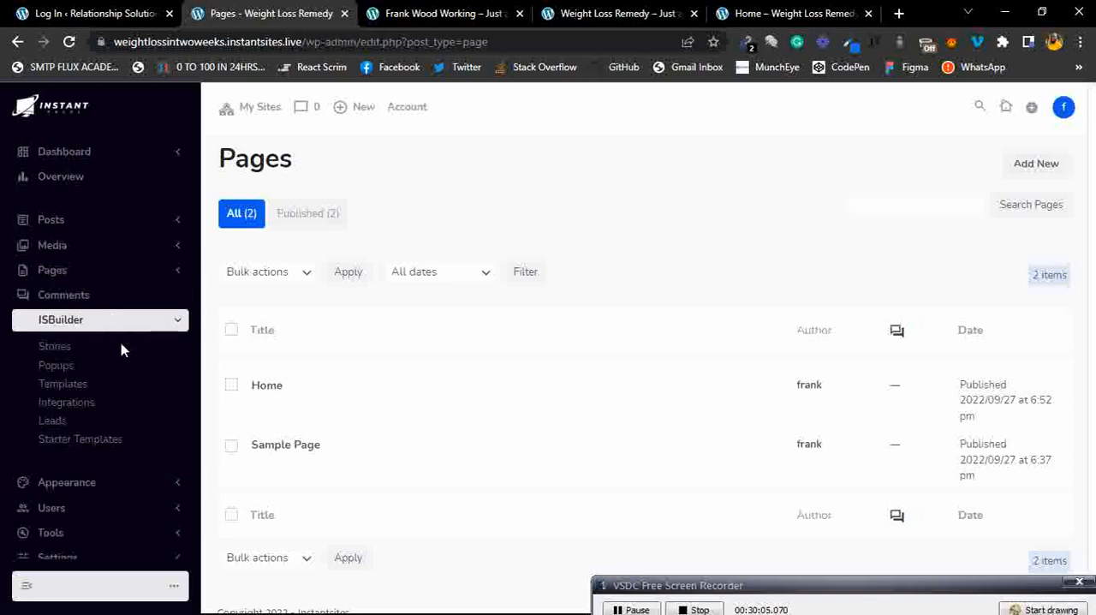
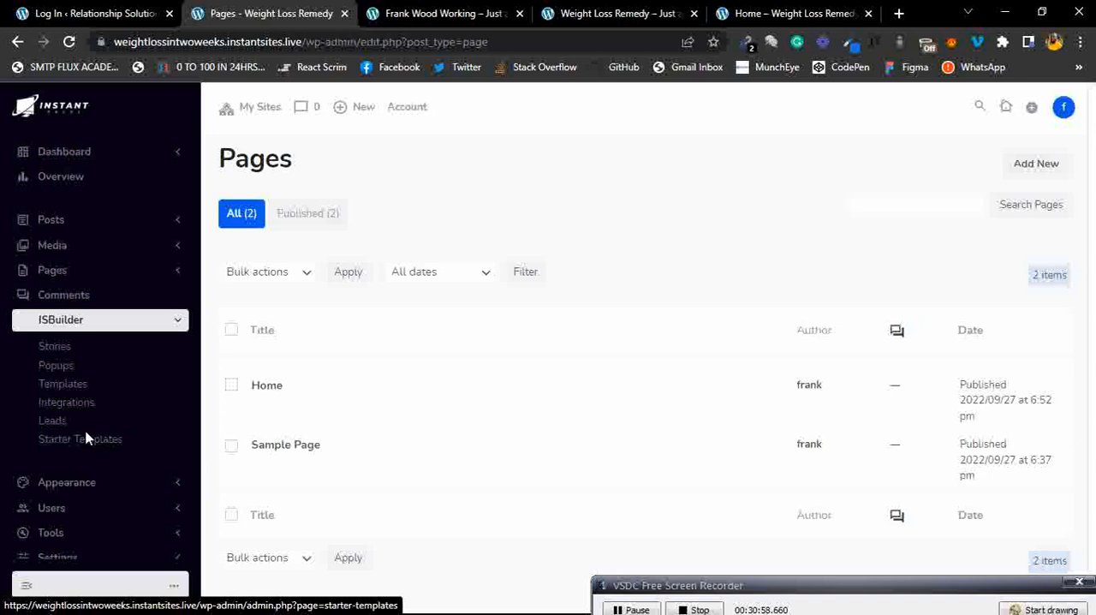
Open the ISBuilder Starter Templates page.
{"action": "left_click", "coordinate": [113, 443]}
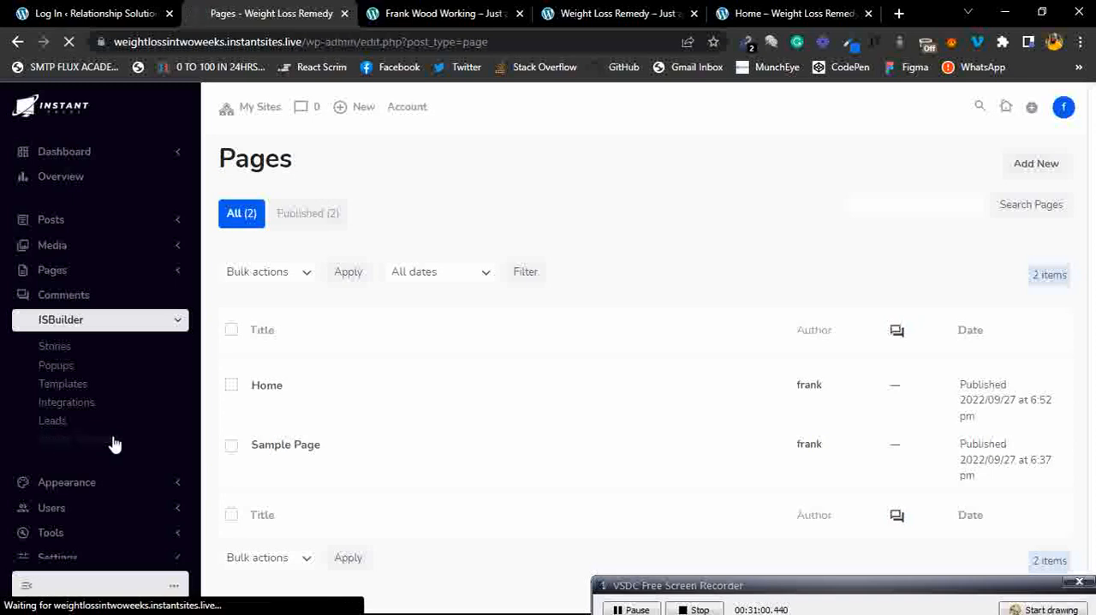